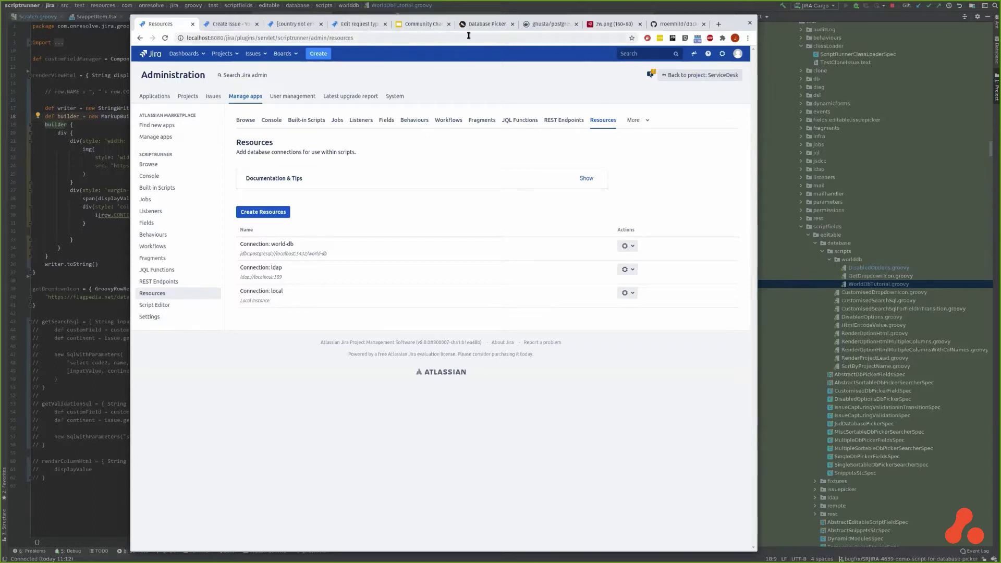
Step: Read the Database Picker retrieval and search SQL examples, then bring up the ghusta/postgres-world-db Docker Hub page
left_click(487, 24)
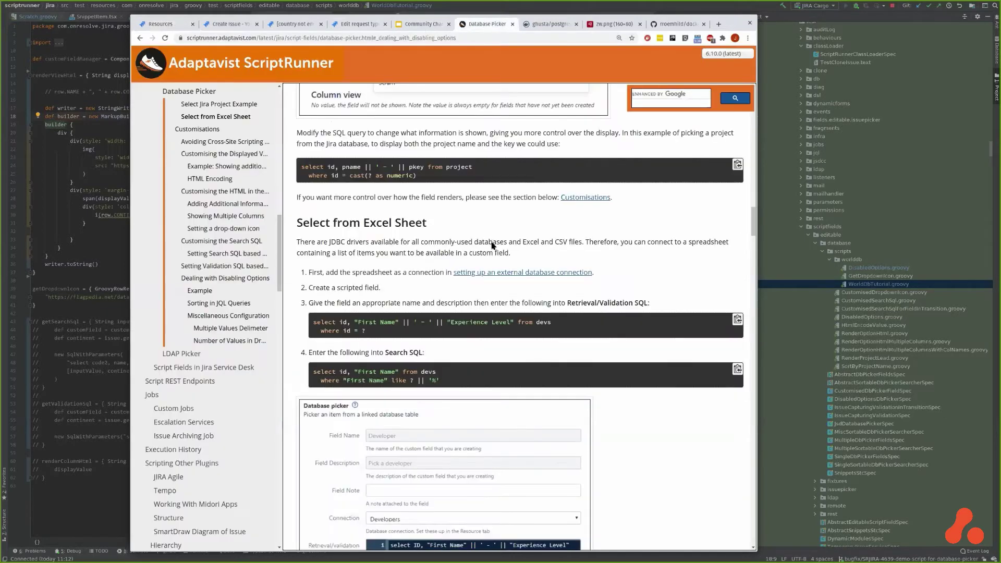
scroll(492, 245, "up", 10)
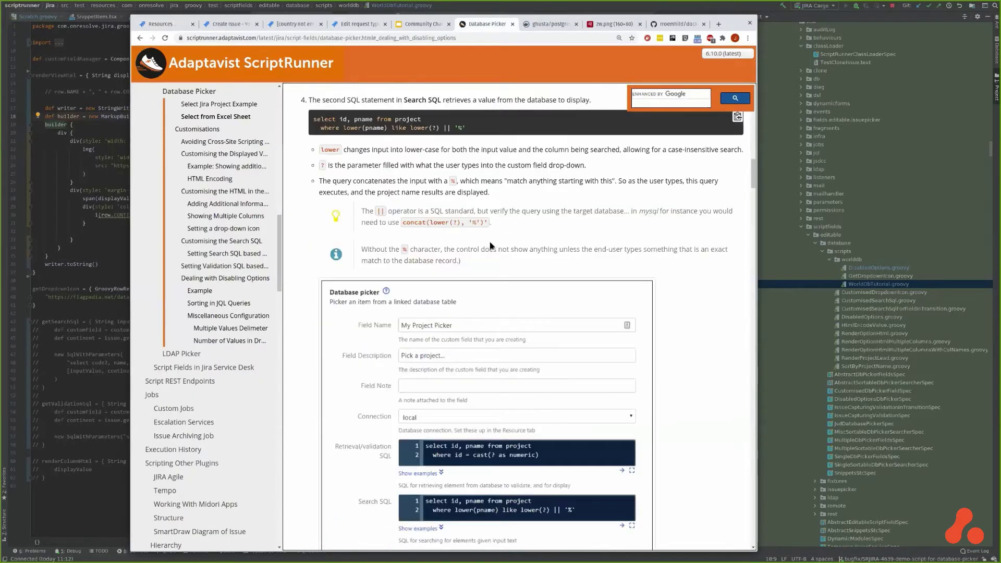
scroll(490, 245, "down", 3)
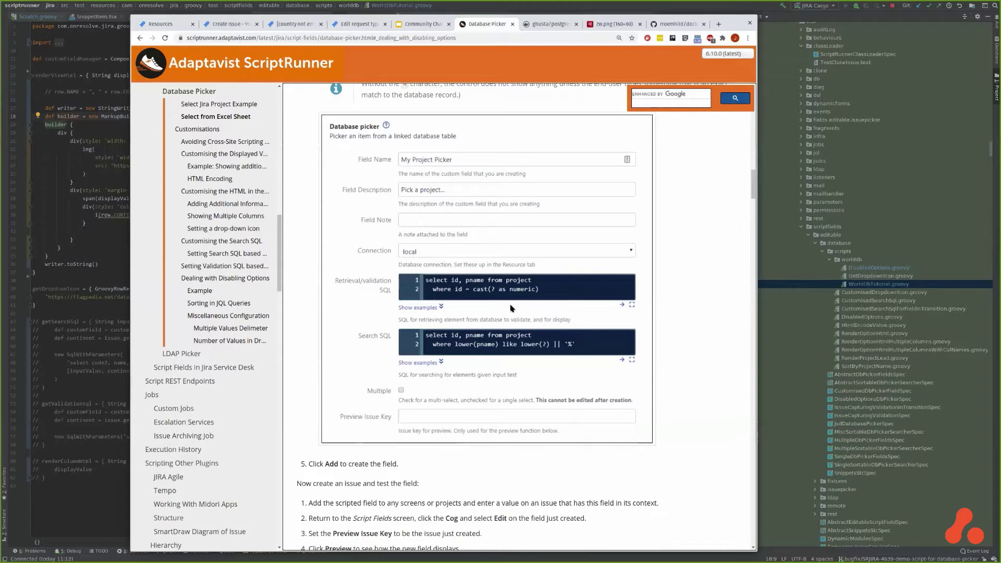
scroll(620, 375, "down", 2)
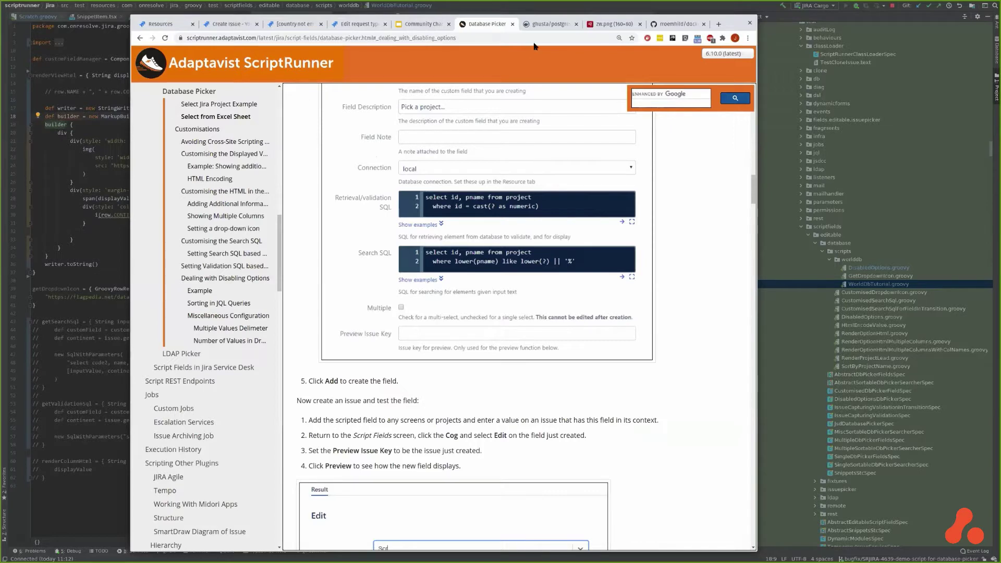
left_click(541, 27)
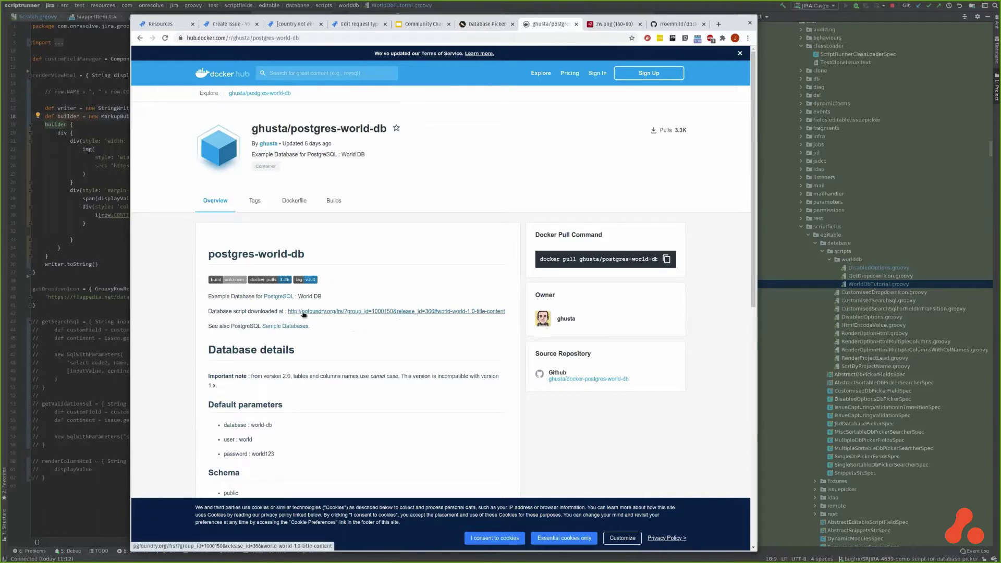
Step: Run 'docker run -d -p 5432:5432 ghusta/postgres-world-db:2.4' in the terminal, then return to Docker Hub
key("alt+Tab")
key("alt+Tab")
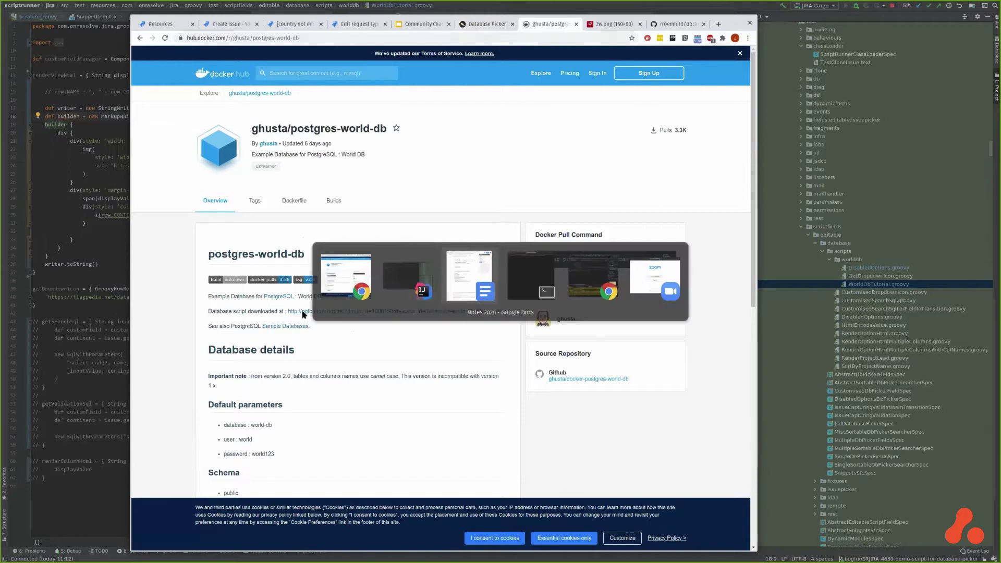
key("alt+Tab")
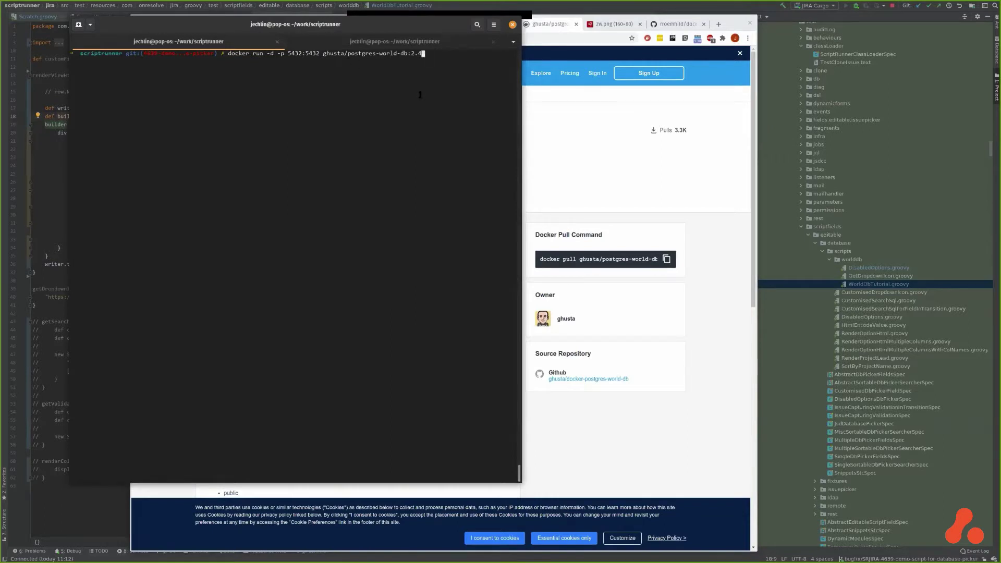
key("alt+Tab")
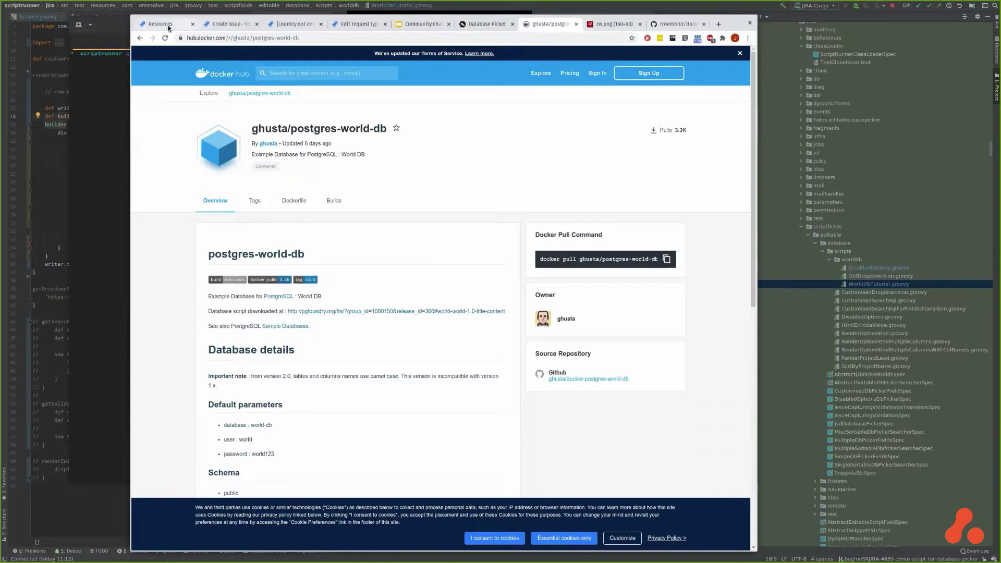
Step: Edit the world-db connection and inspect the host and database name in its JDBC URL
left_click(186, 26)
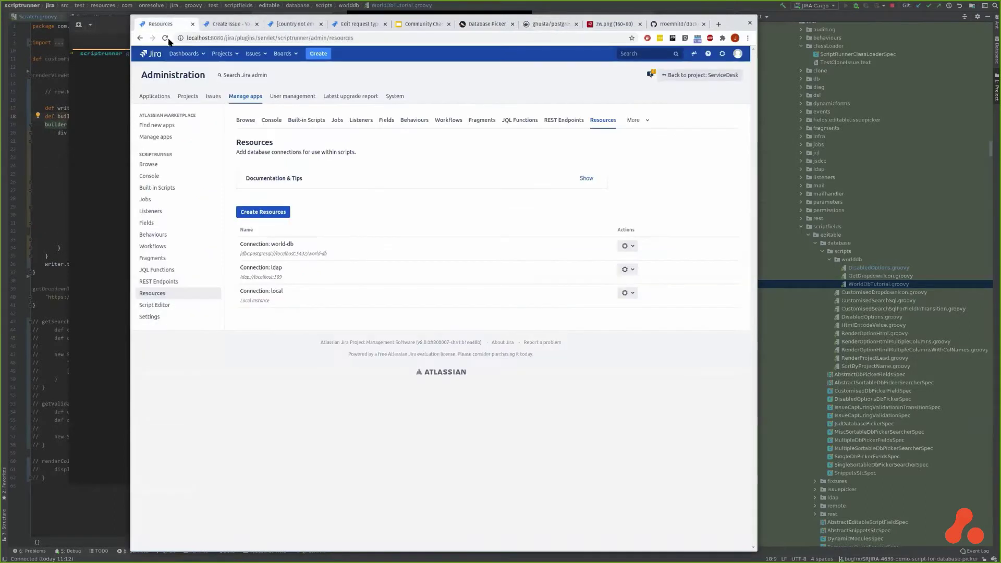
left_click(627, 246)
left_click(621, 263)
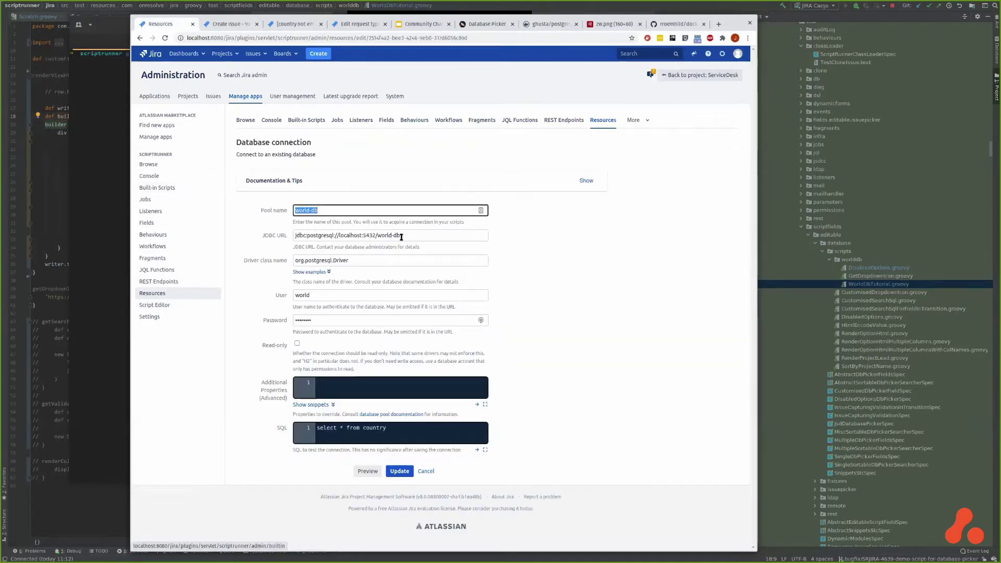
left_click(307, 237)
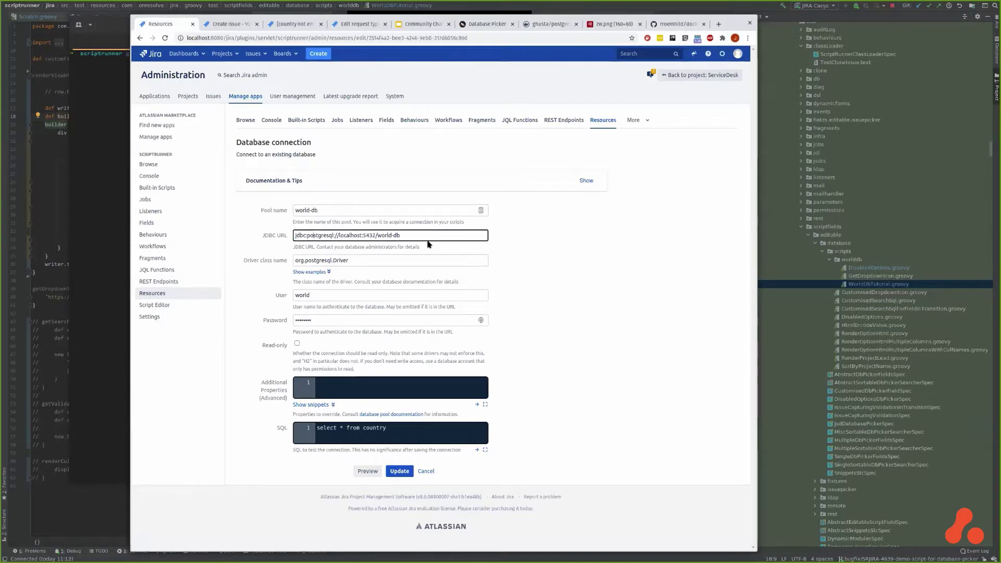
double_click(353, 234)
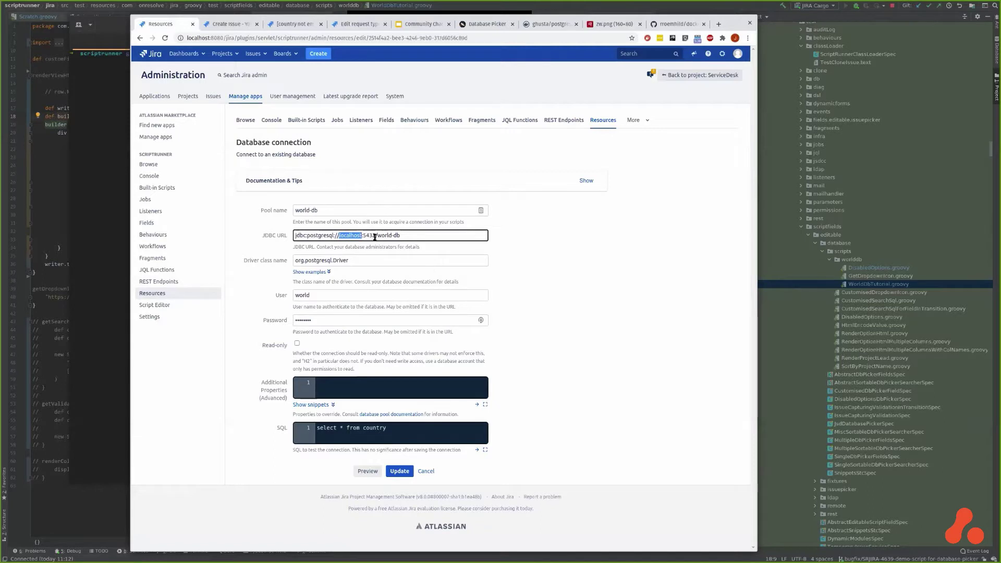
left_click_drag(377, 235, 400, 235)
Step: Compare the URL with the image's default database parameters on Docker Hub
left_click(540, 26)
scroll(319, 360, "down", 2)
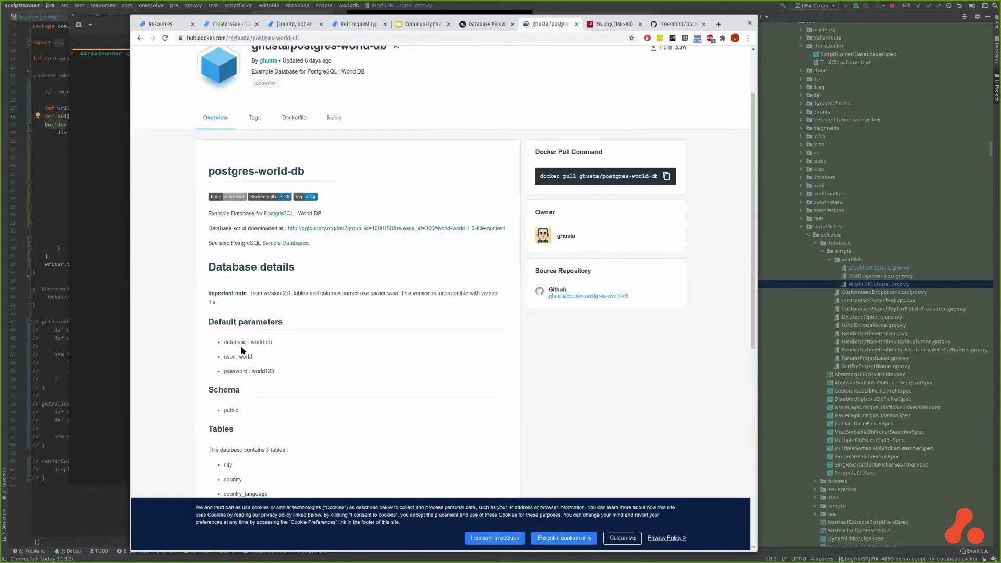
left_click_drag(234, 342, 277, 371)
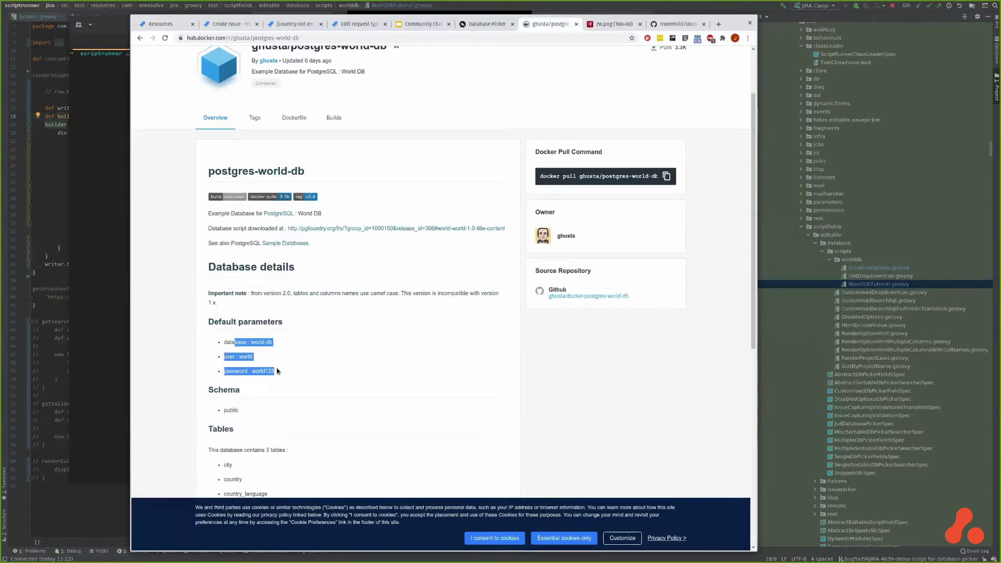
left_click(162, 24)
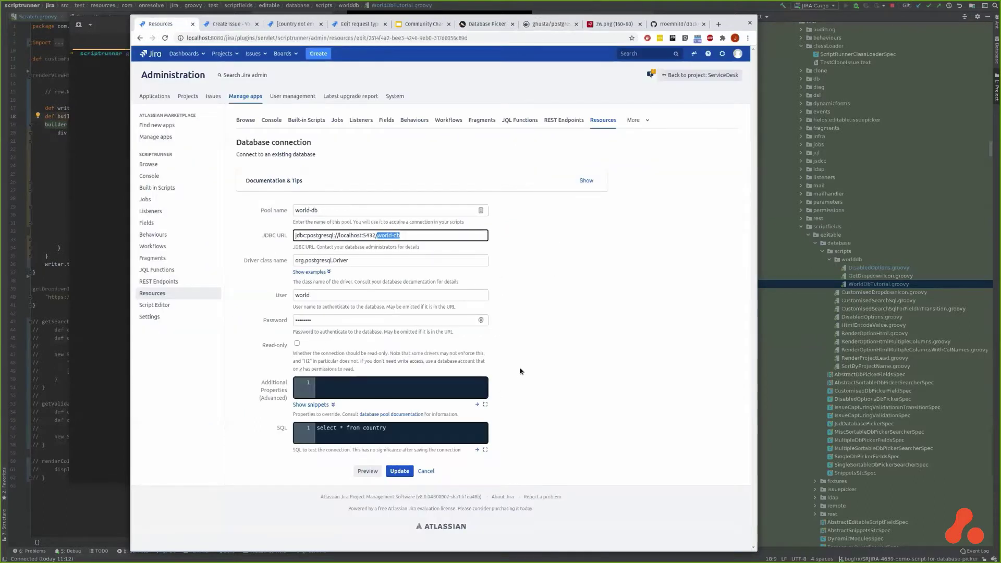
Step: Clear the test SQL and preview to confirm the world-db connection works
left_click(409, 423)
key("ctrl+a")
key("BackSpace")
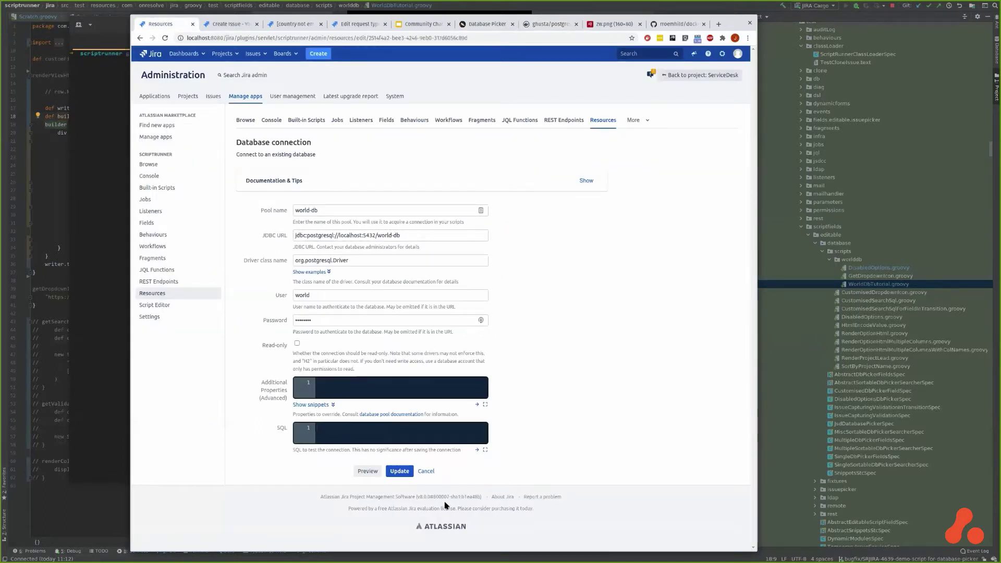
left_click(371, 472)
scroll(514, 502, "down", 1)
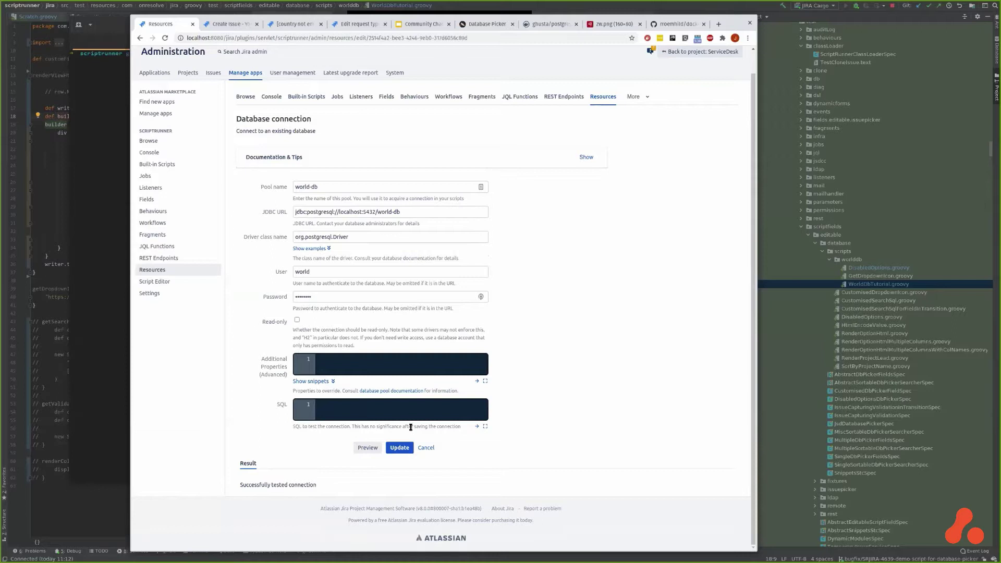
Step: Restore 'select * from country' as the test query and preview its rows
left_click(368, 417)
type("select * from country")
left_click(366, 446)
Step: Examine the preview's name, continent and code2 columns, noting values like Asia and NL
scroll(520, 471, "down", 3)
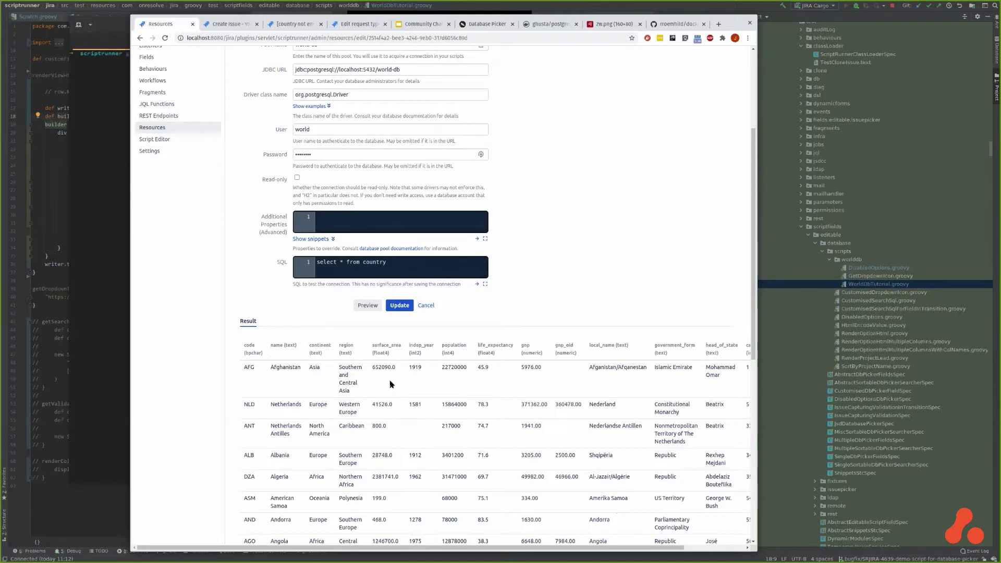
double_click(314, 367)
scroll(532, 527, "down", 3)
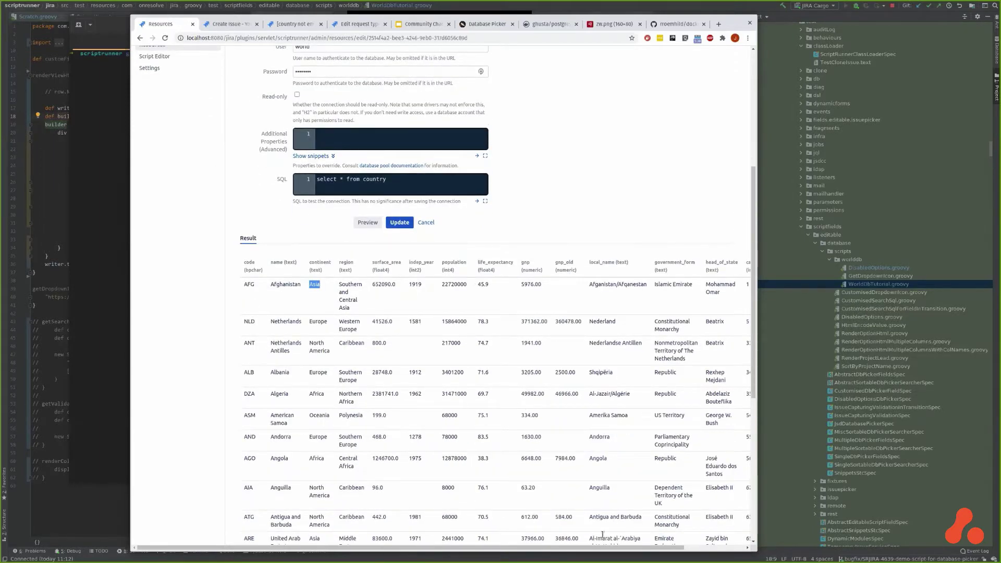
left_click_drag(596, 548, 654, 548)
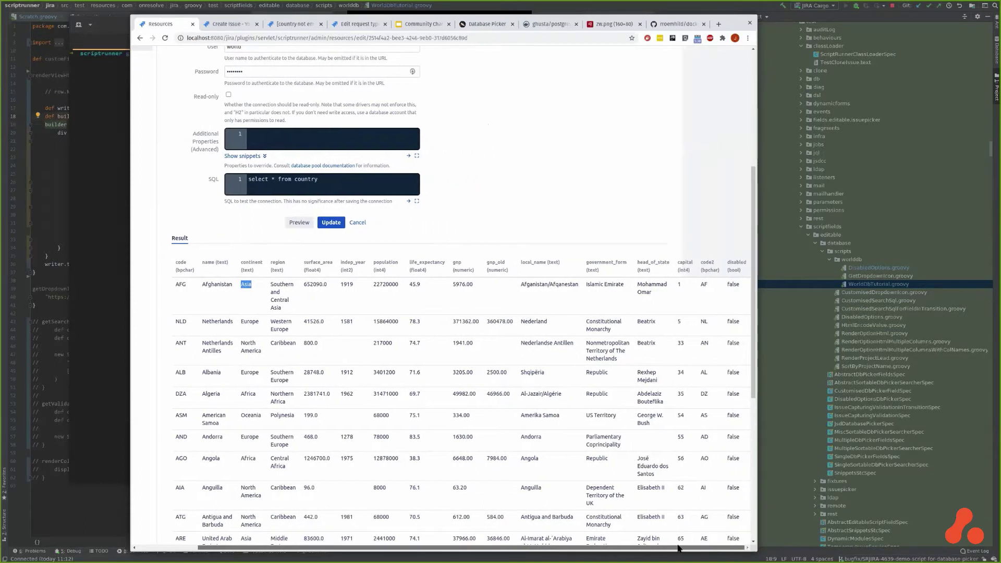
double_click(707, 263)
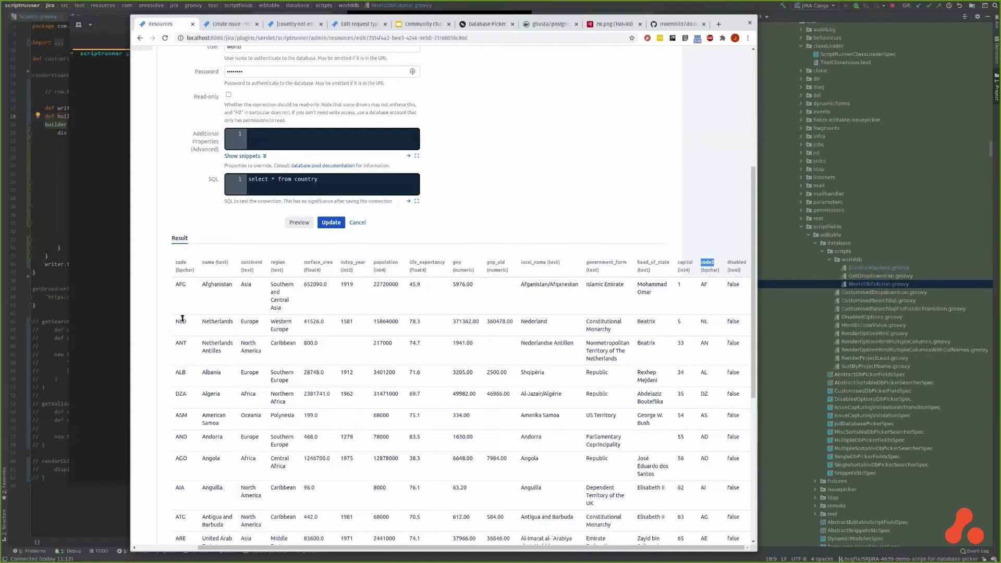
double_click(704, 321)
double_click(707, 263)
double_click(210, 261)
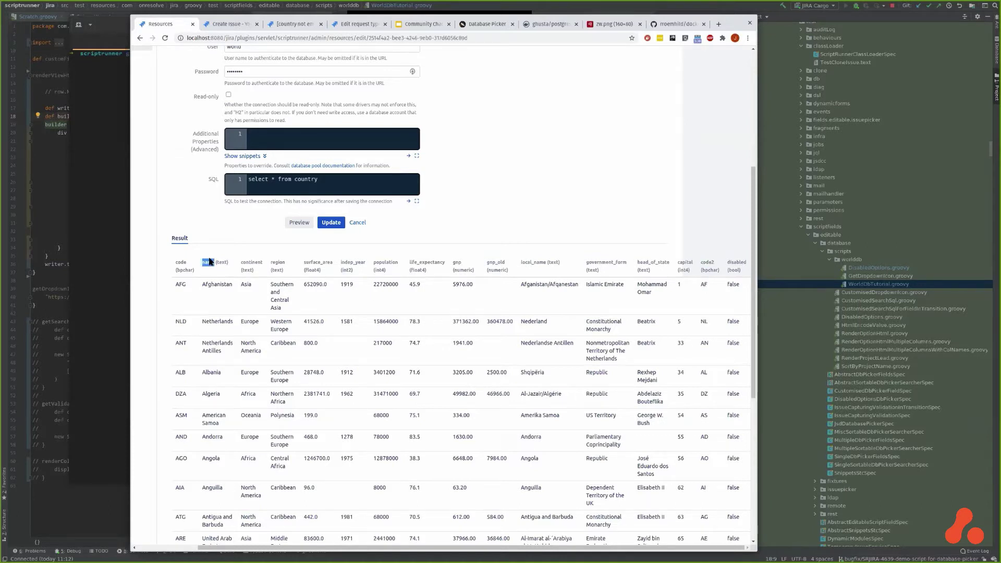
double_click(249, 261)
scroll(438, 357, "up", 5)
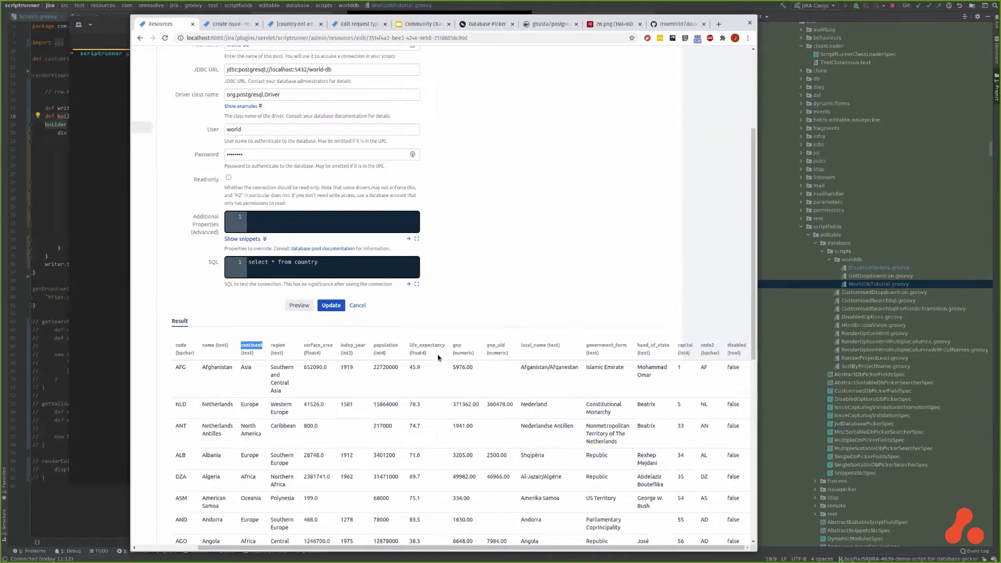
left_click(357, 472)
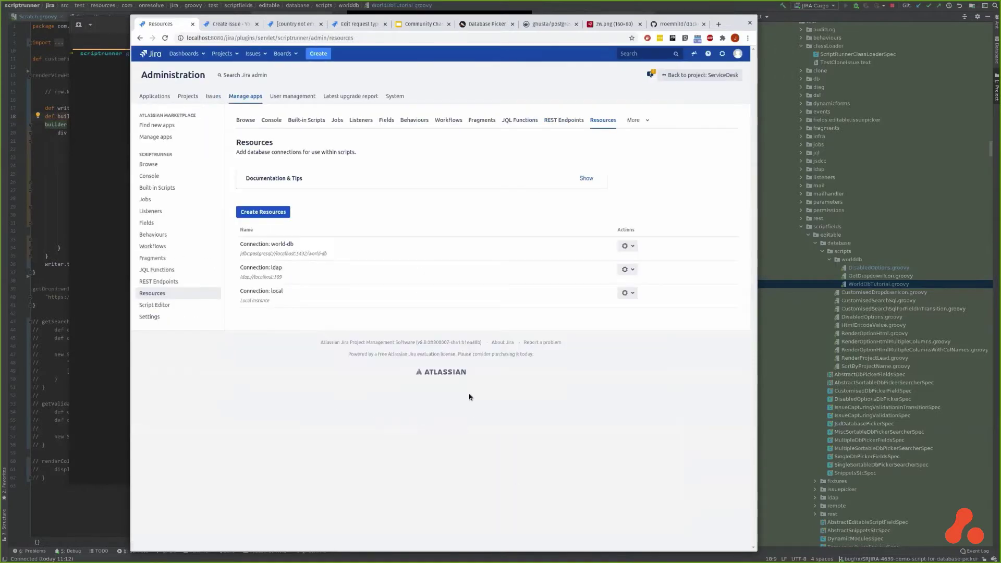
left_click(387, 121)
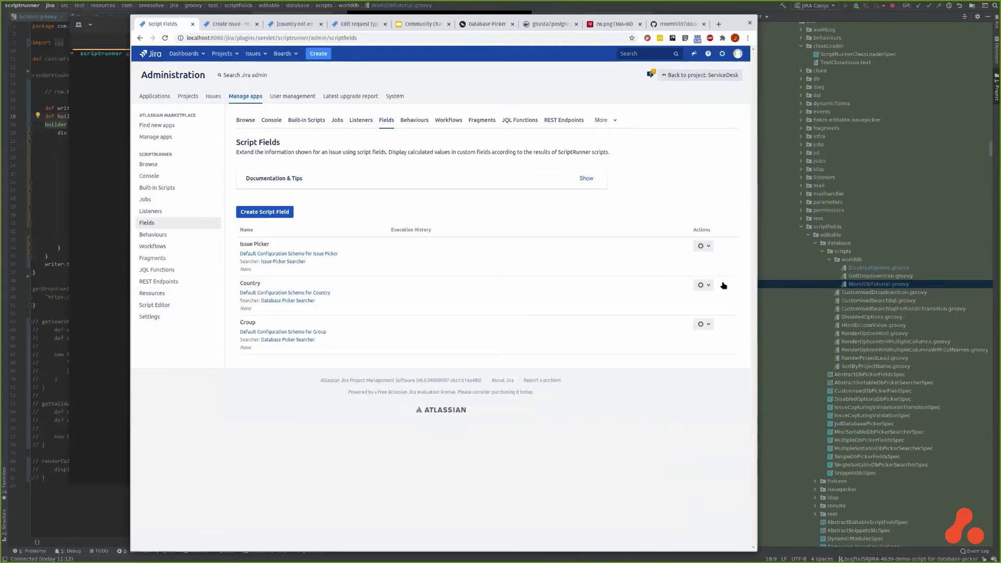
left_click(704, 285)
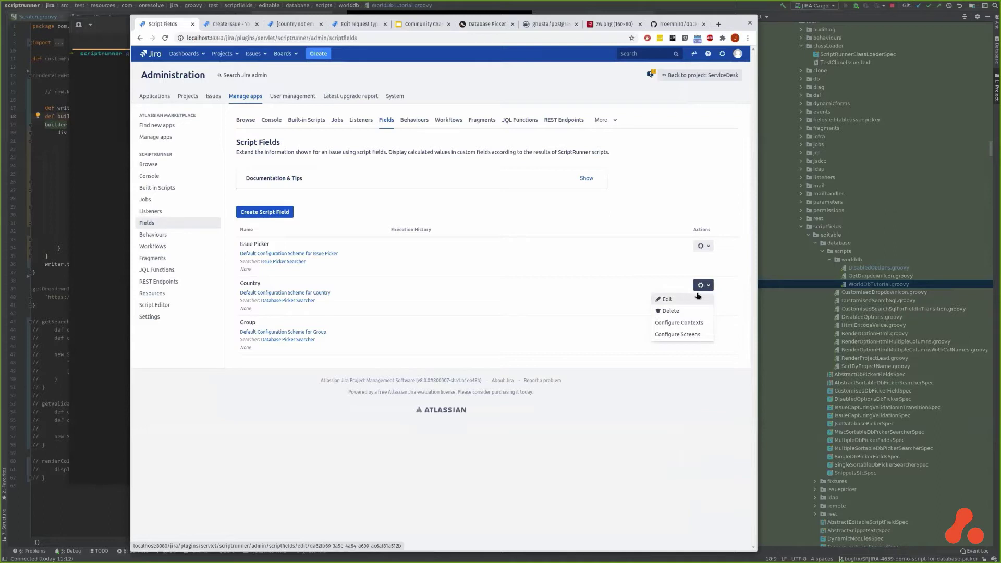
left_click(697, 301)
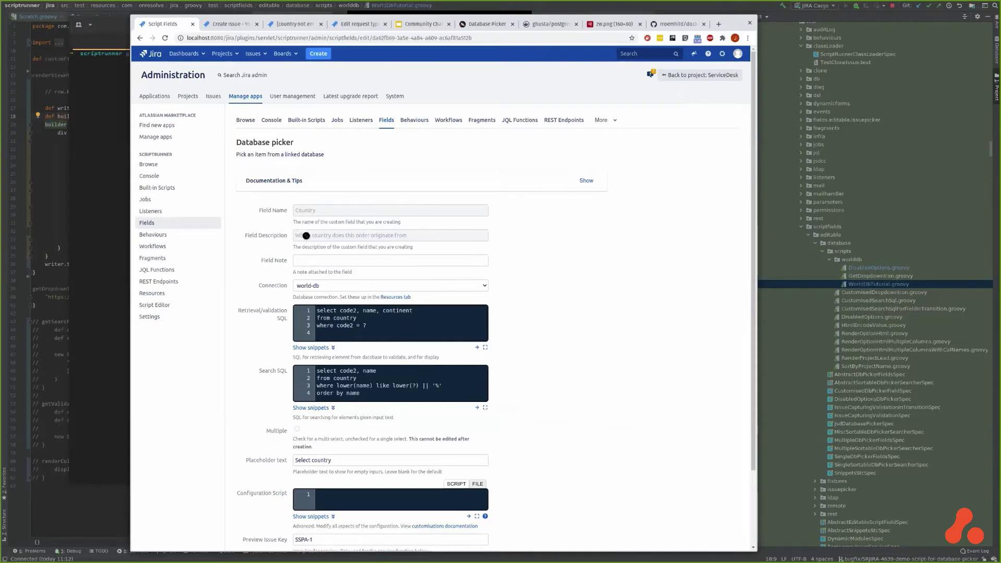
left_click(421, 285)
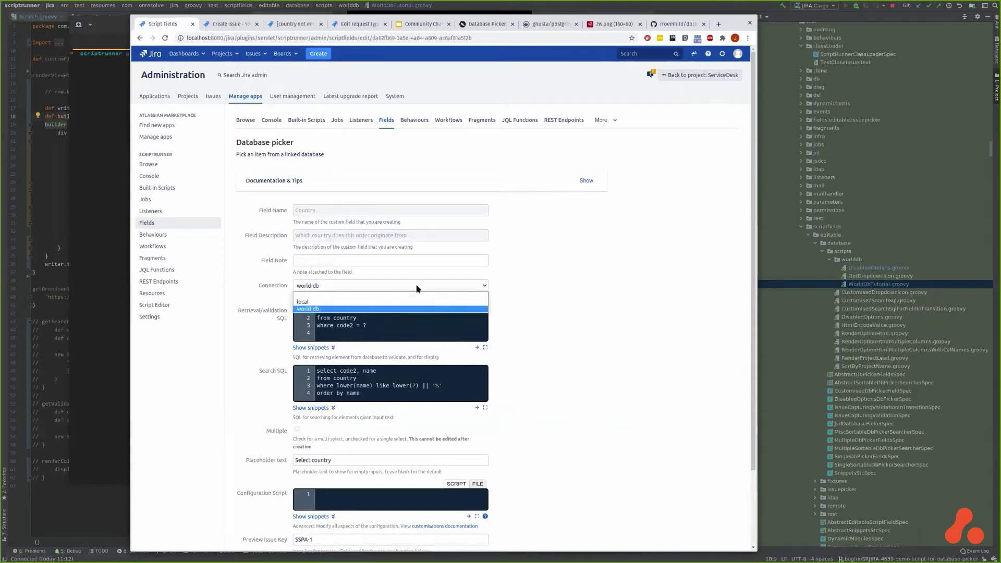
left_click(410, 286)
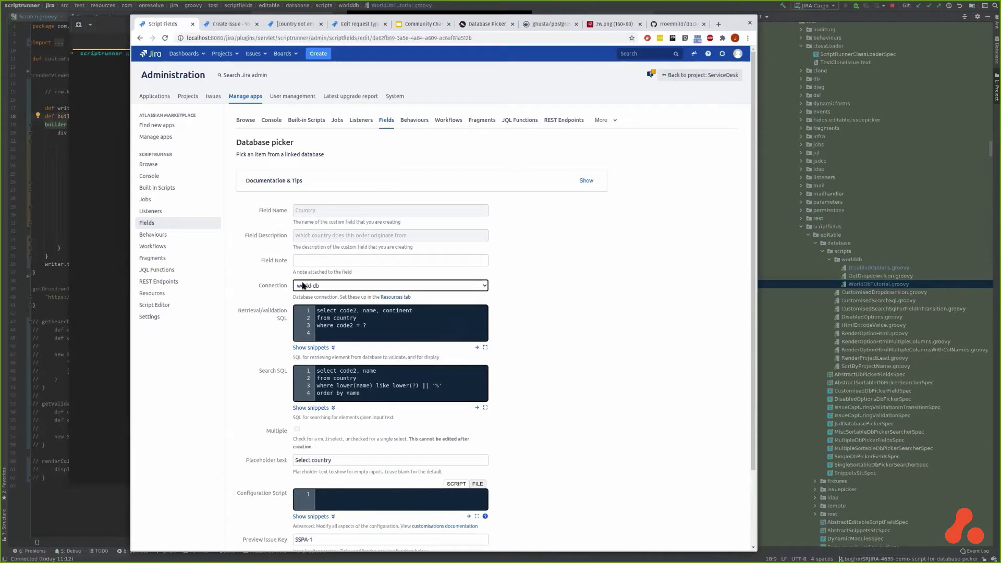
scroll(521, 344, "down", 3)
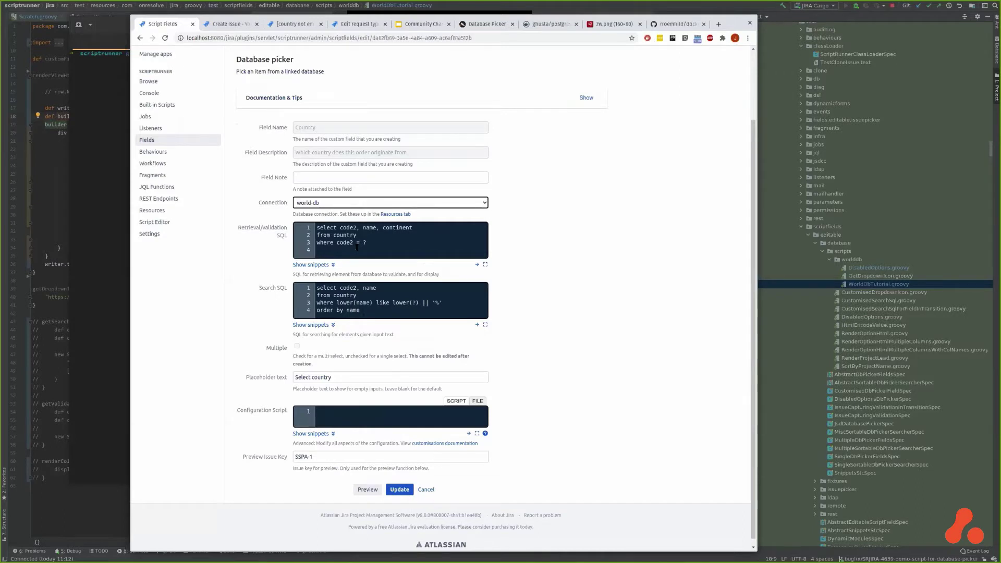
Step: Walk through the search SQL: select code2 and name where lower(name) like lower(?) || prefix
left_click(270, 290)
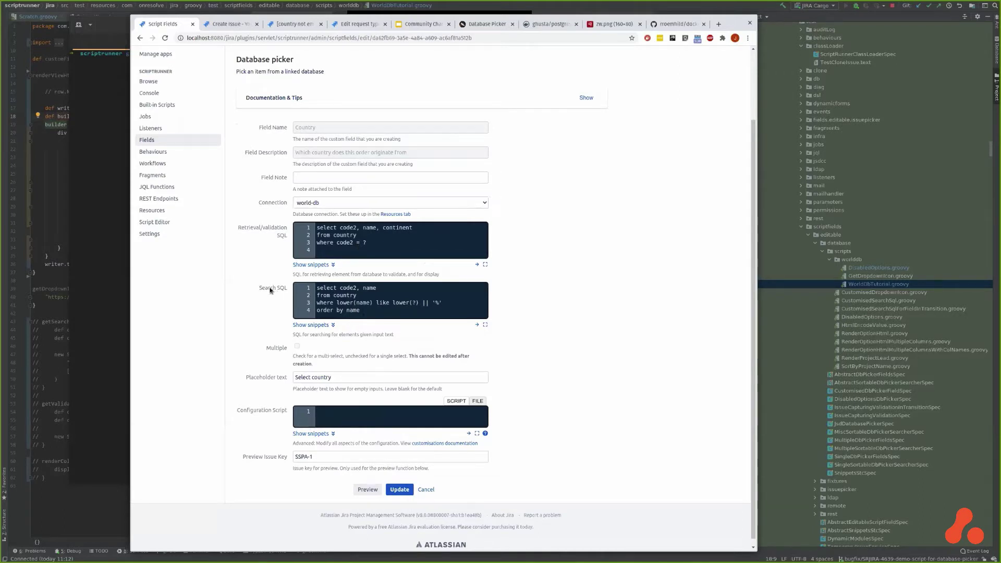
double_click(323, 288)
double_click(348, 288)
double_click(365, 288)
double_click(324, 303)
double_click(414, 303)
left_click_drag(420, 303, 429, 305)
left_click_drag(337, 303, 410, 303)
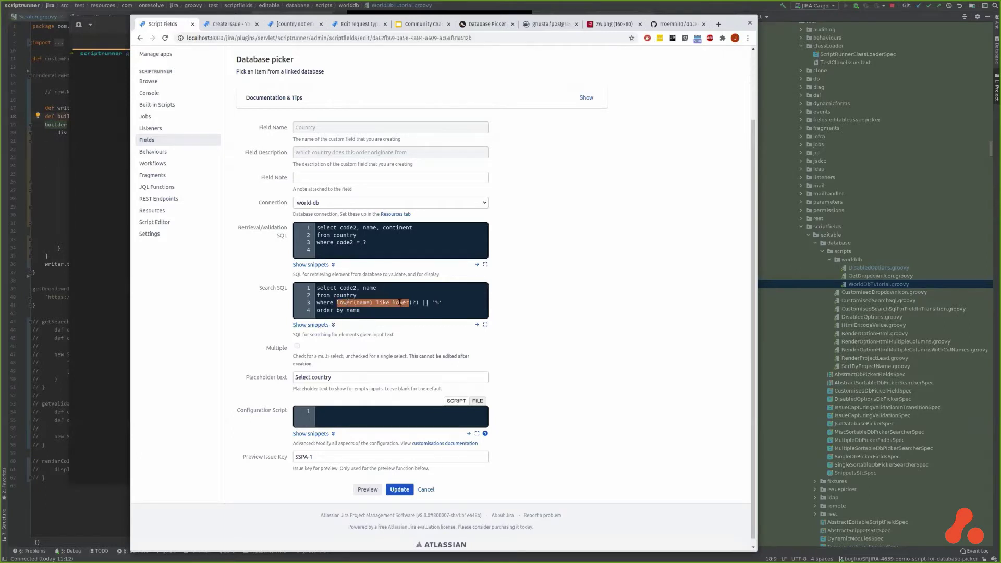
Step: Preview the Country field, searching 'Unit' and 'unit' to confirm the same four United countries match
left_click(366, 490)
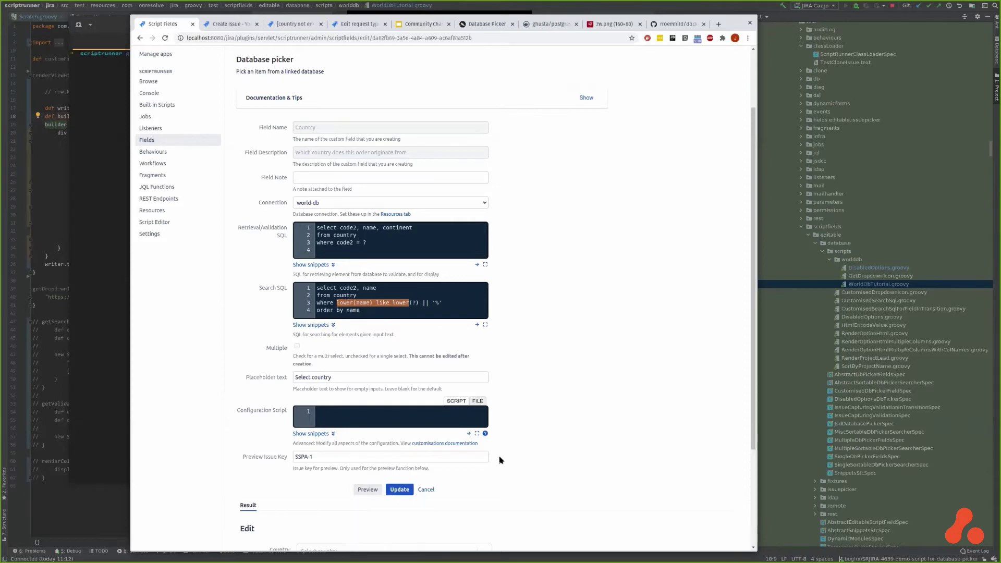
scroll(498, 457, "down", 3)
left_click(368, 414)
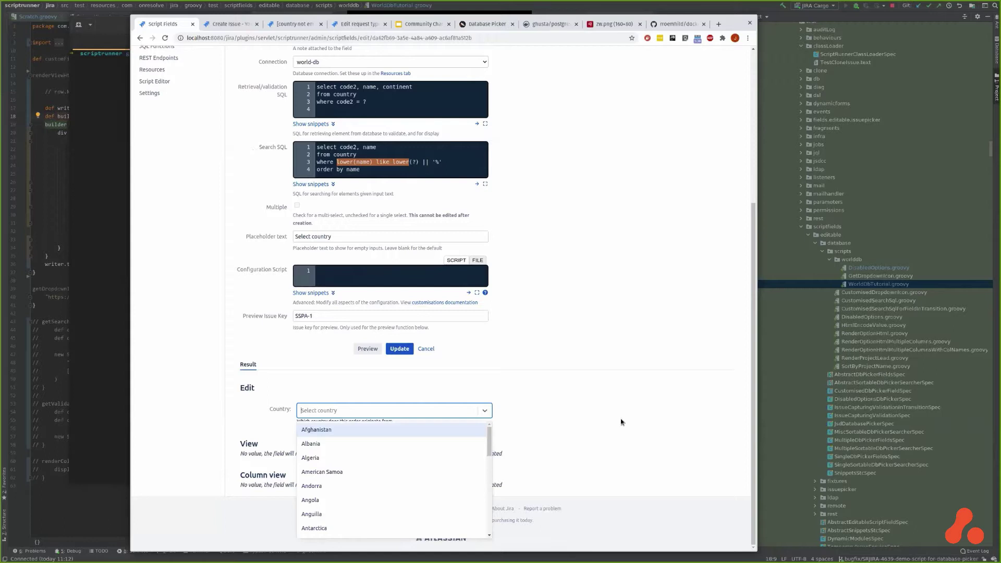
type("Unit")
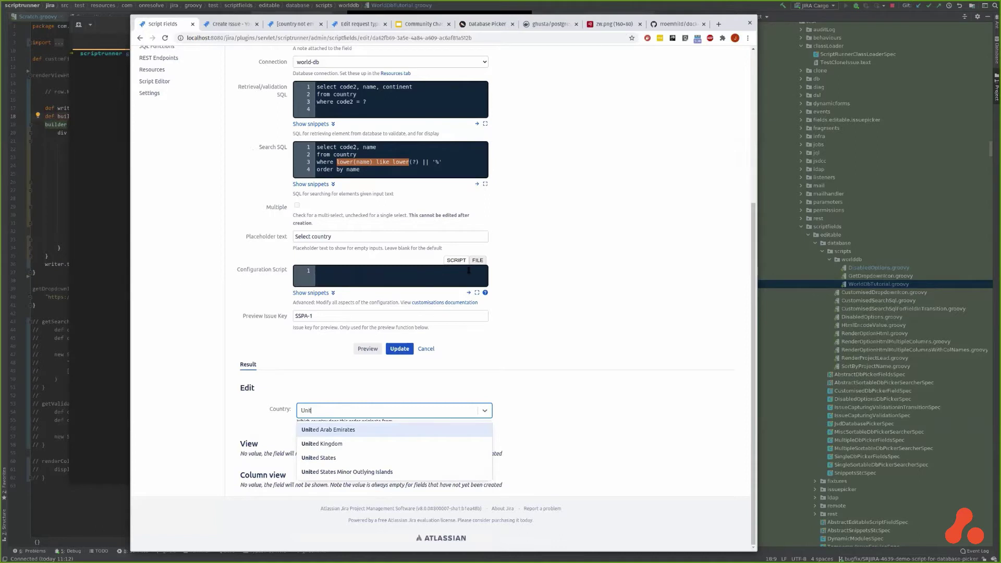
key("BackSpace")
key("BackSpace")
key("BackSpace")
key("BackSpace")
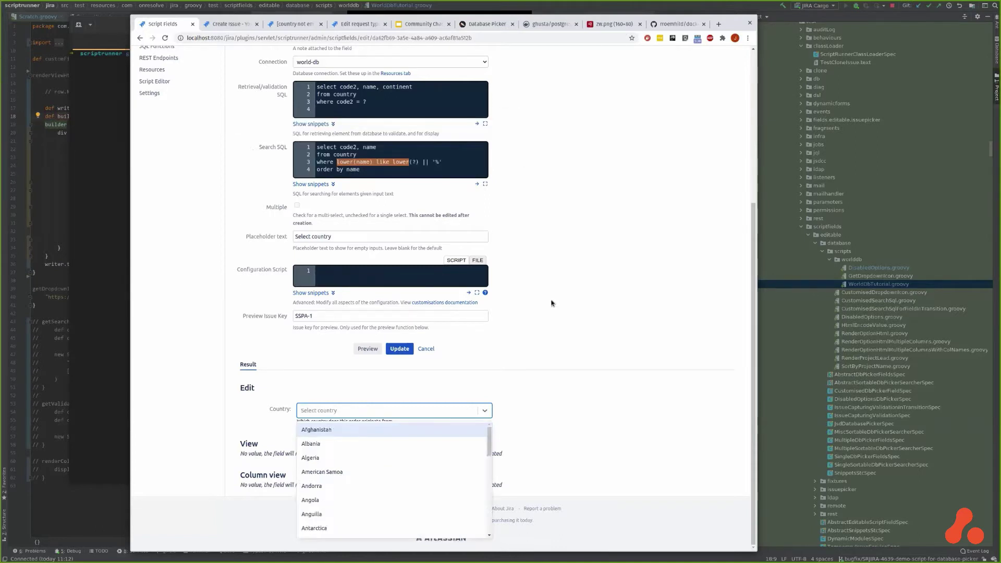
type("unit")
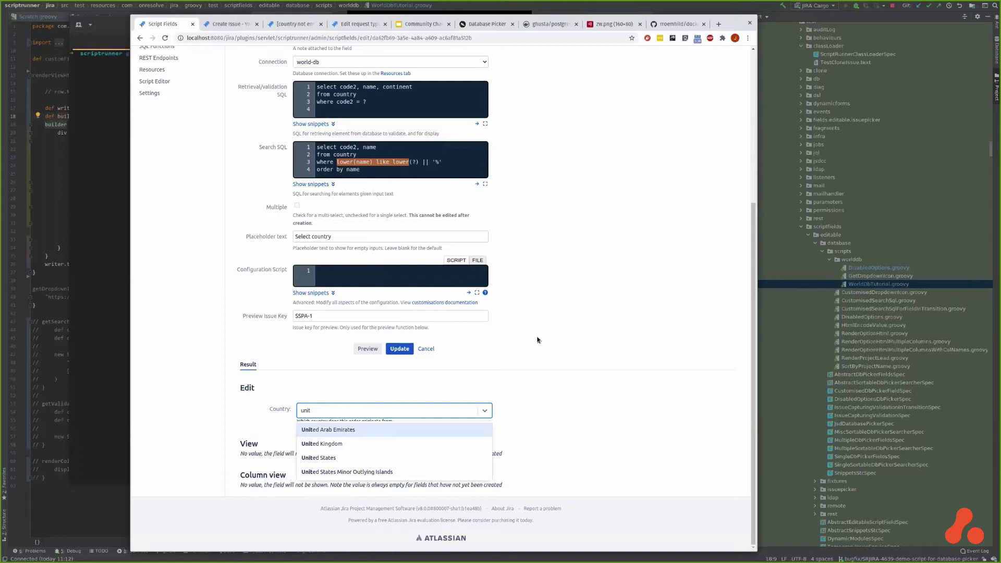
left_click(465, 379)
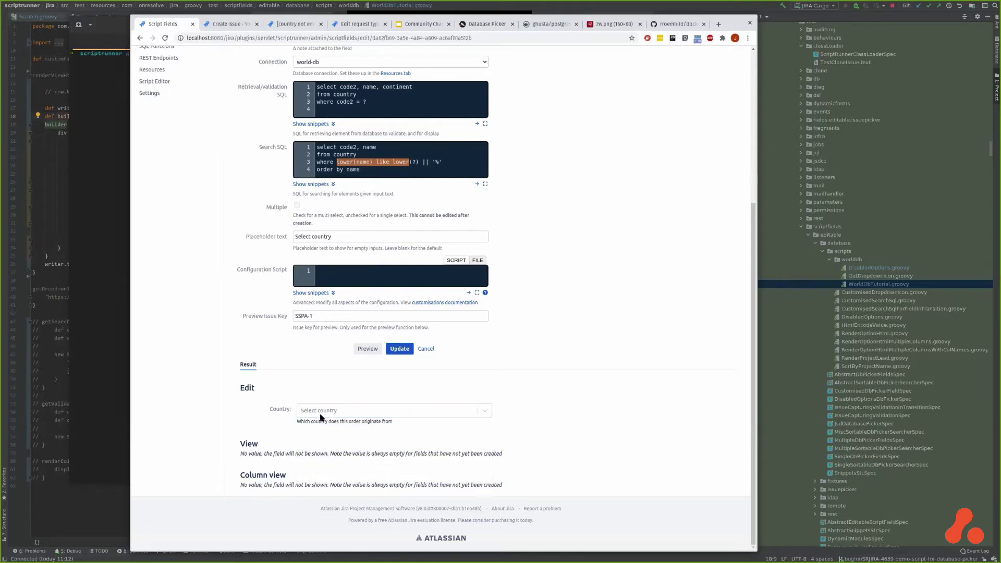
Step: Save the Country field settings and reload the Jira issue page
left_click(399, 349)
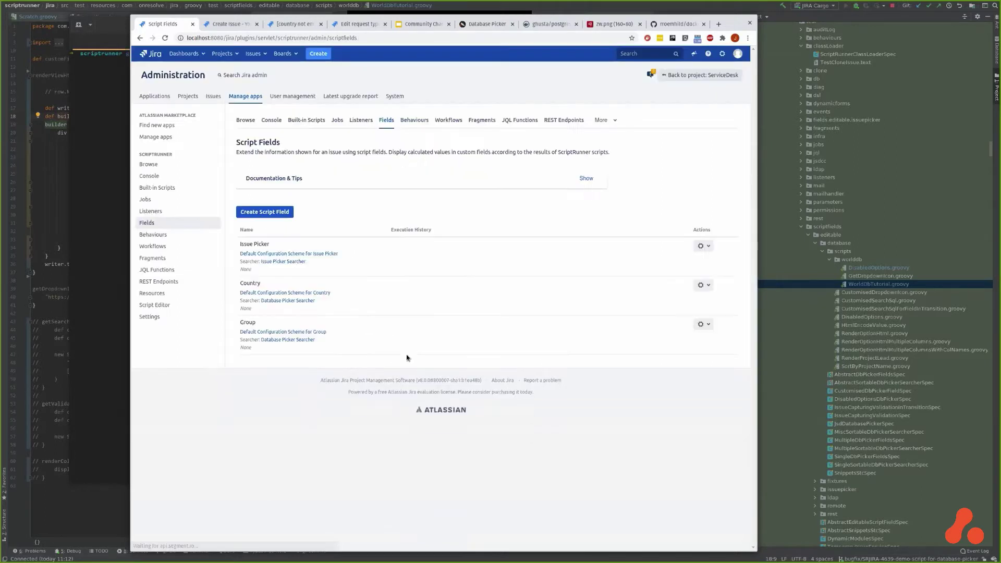
key("ctrl+Tab")
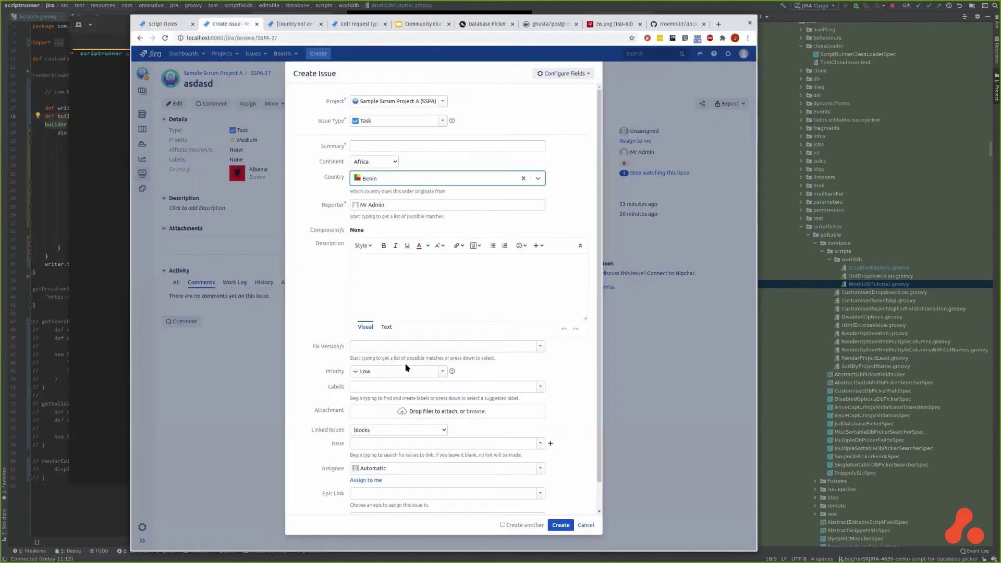
key("F5")
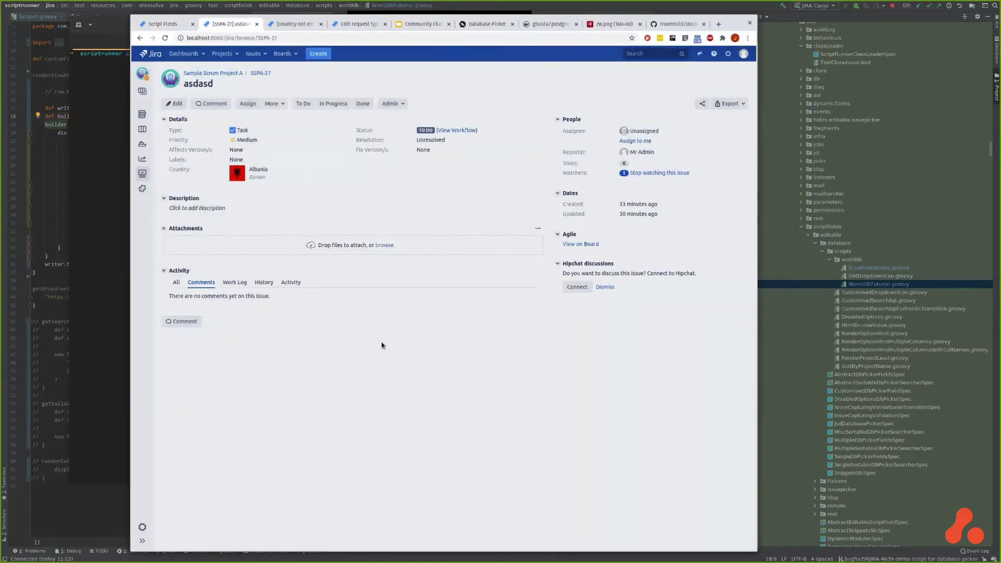
Step: Create a new Task with Country Albania and summary 'sss'
key("F5")
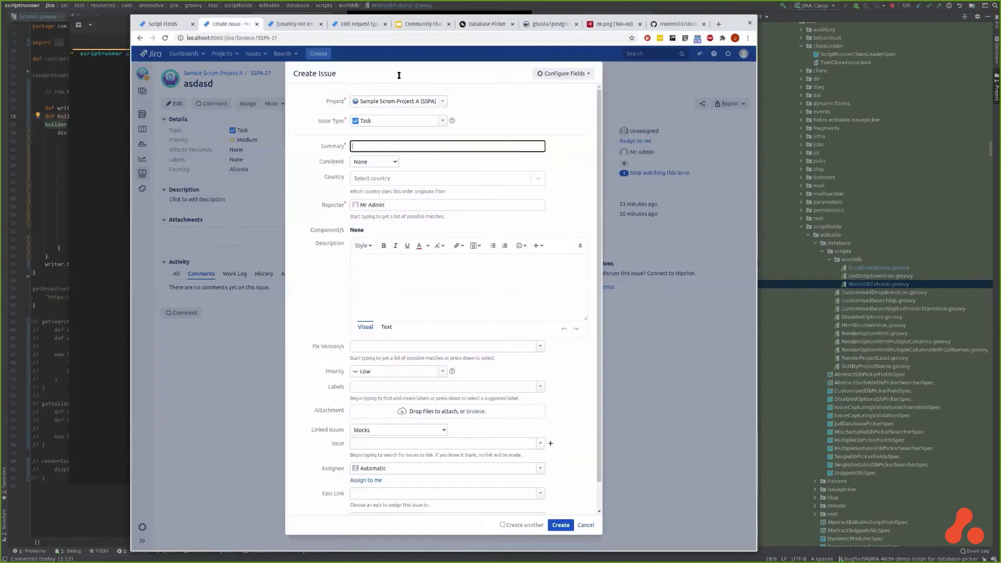
left_click(374, 177)
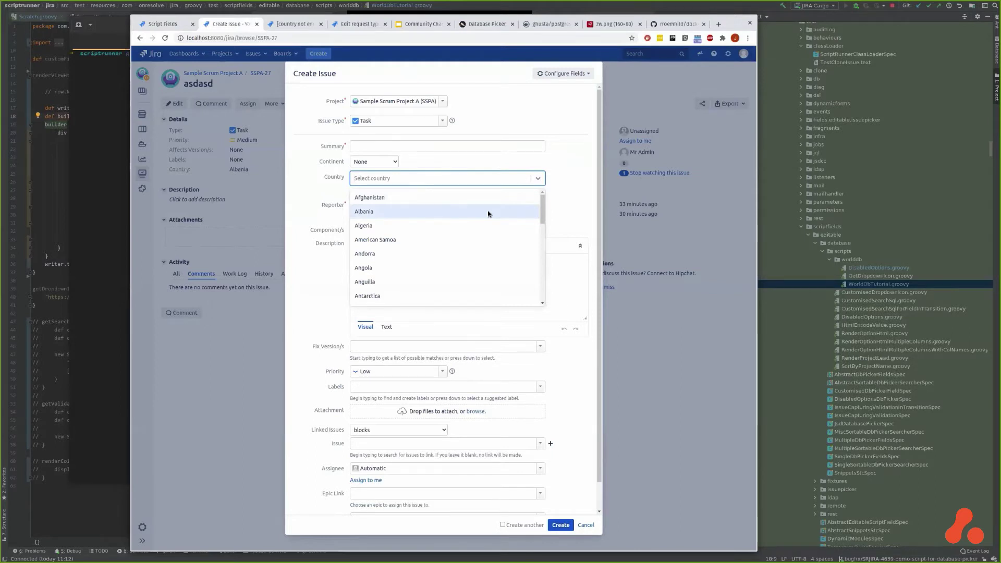
type("alb")
key("Return")
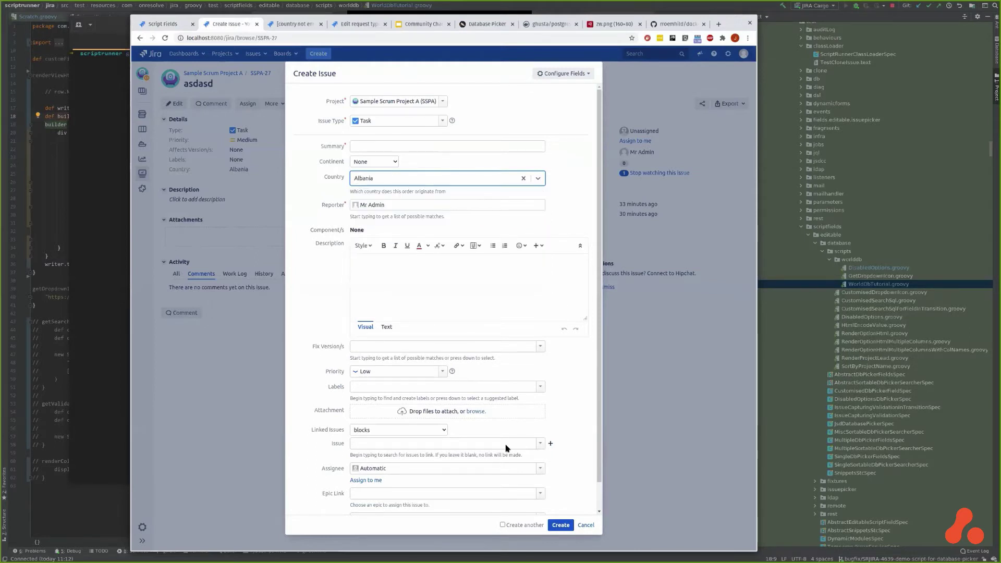
left_click(560, 525)
type("s")
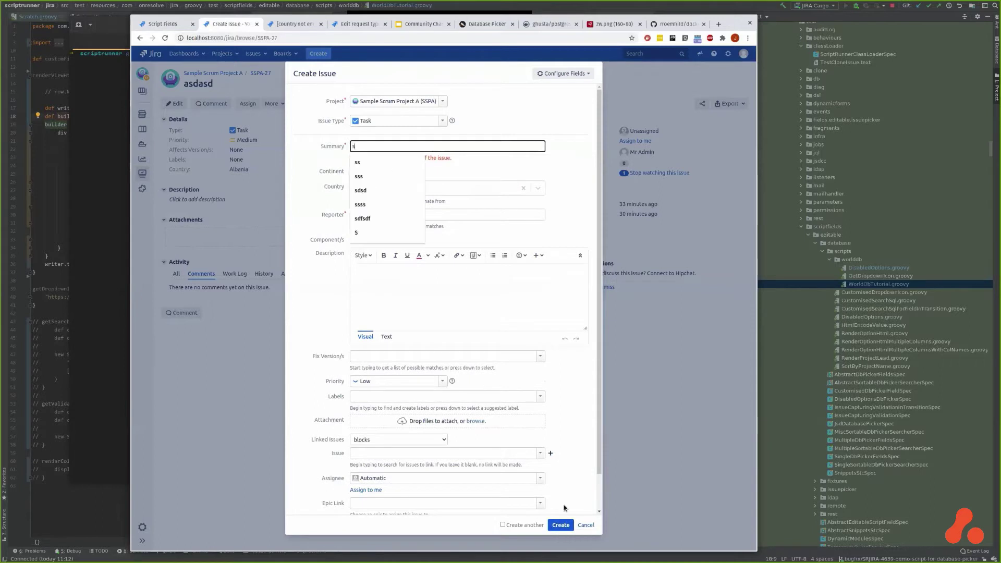
type("ss")
key("Return")
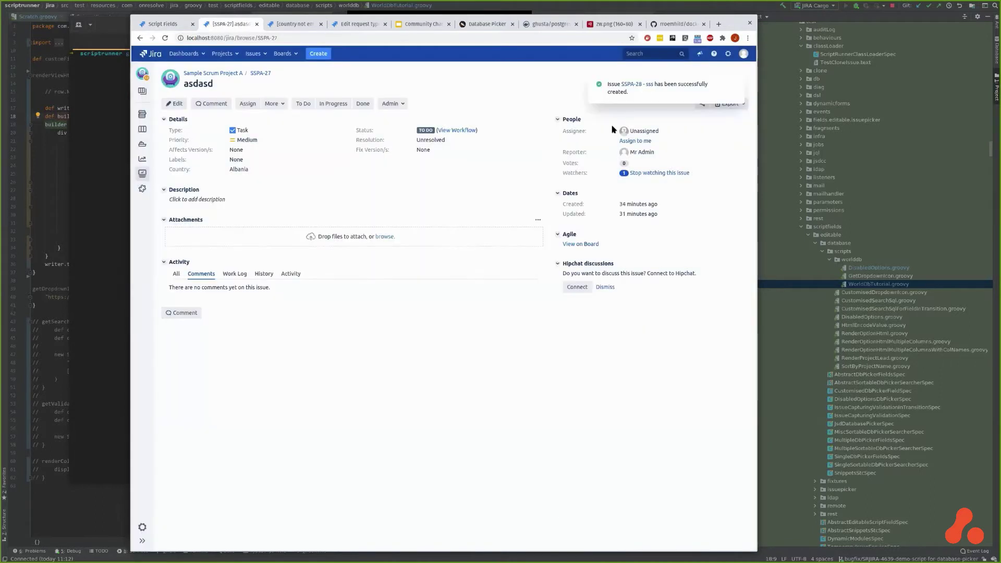
Step: Open SSPA-28 and edit its Country value Albania inline, browsing the offered countries
left_click(639, 86)
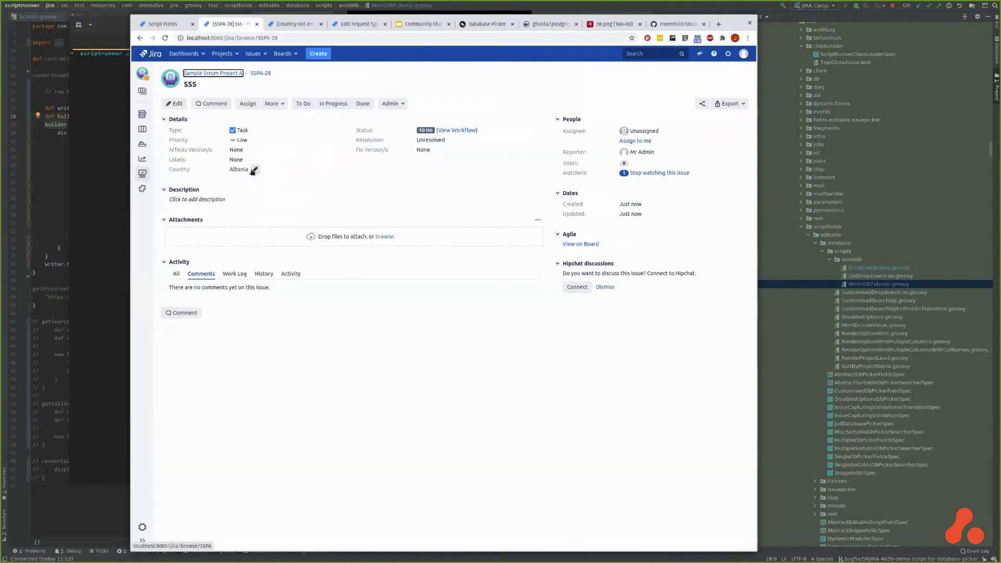
key("c")
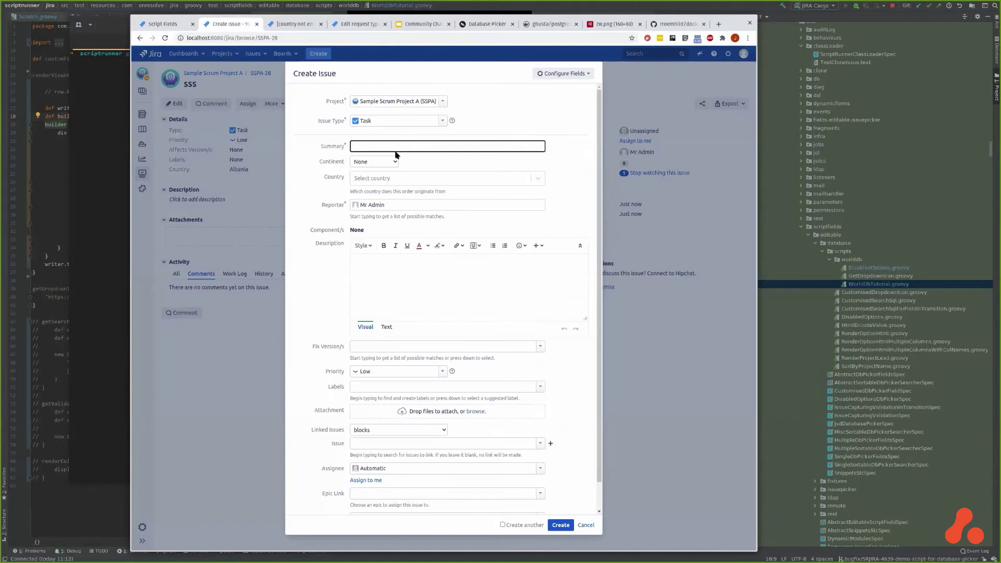
key("Escape")
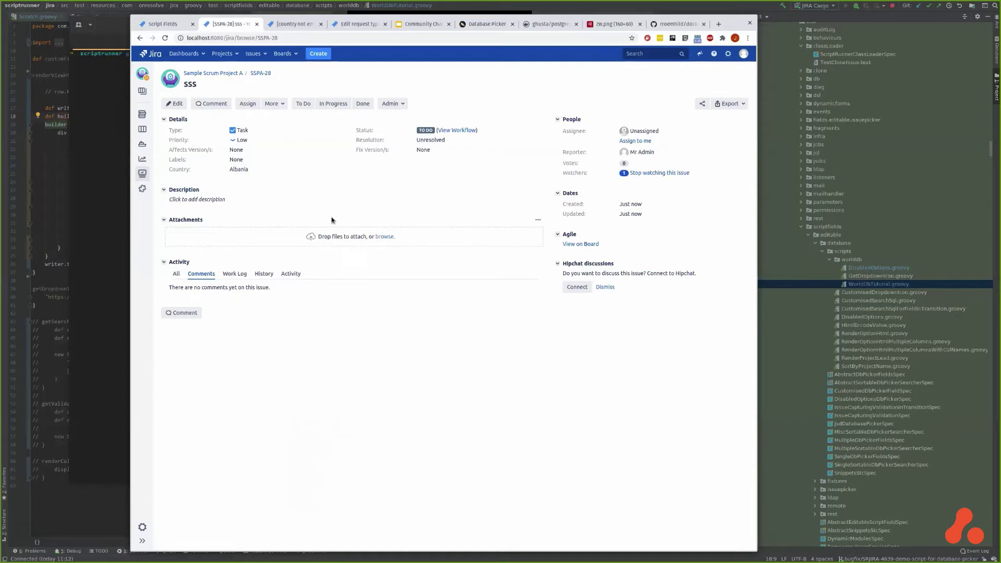
left_click(256, 170)
left_click(286, 171)
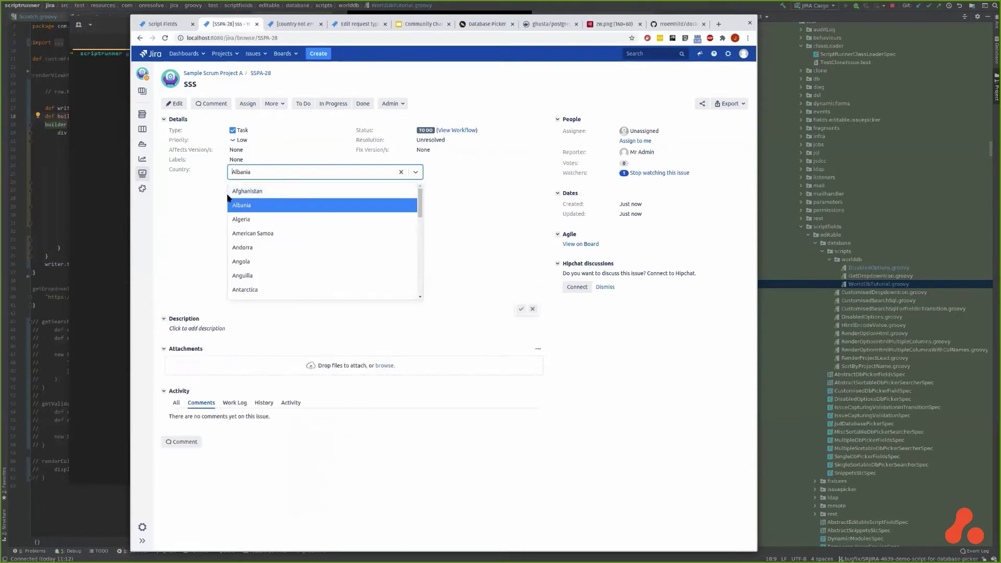
scroll(233, 261, "down", 2)
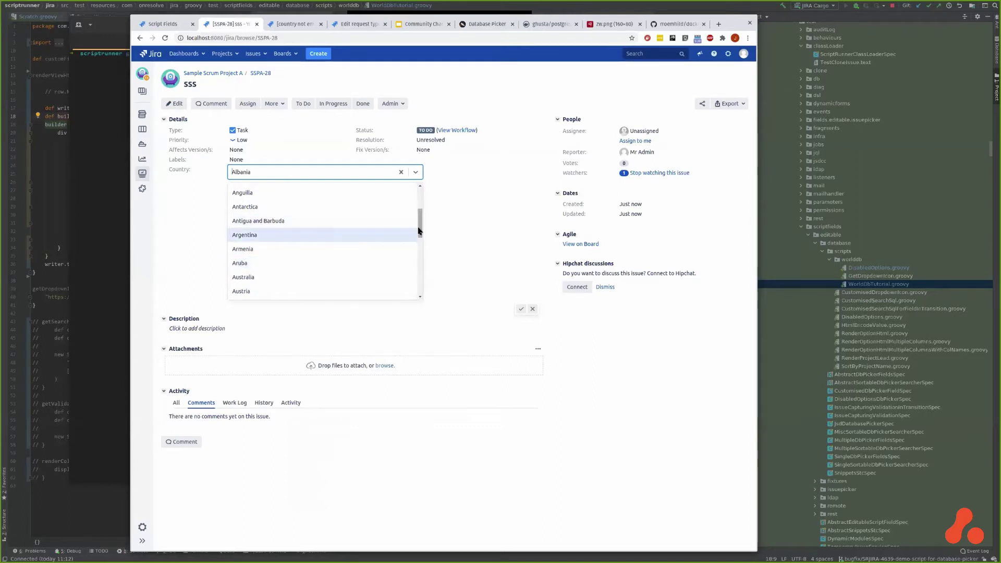
Step: Change the flagpedia image URL from zw.png to us.png to load the US flag
left_click(602, 26)
double_click(207, 38)
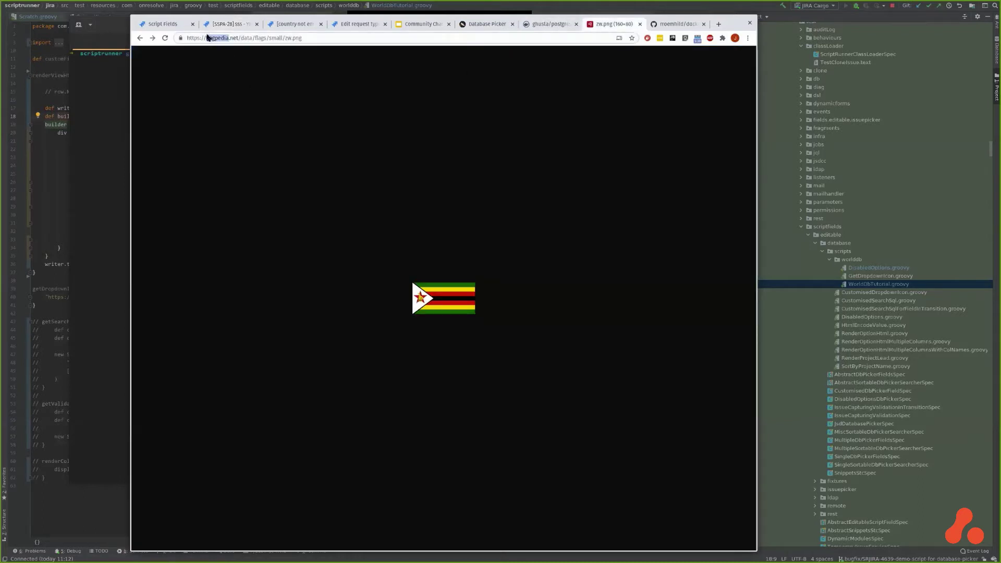
double_click(287, 38)
type("us")
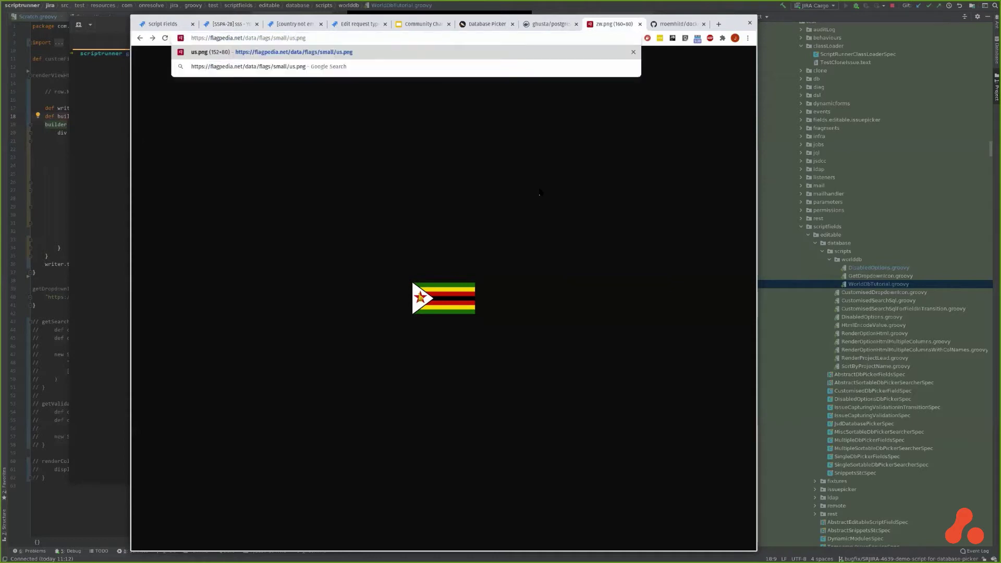
key("Return")
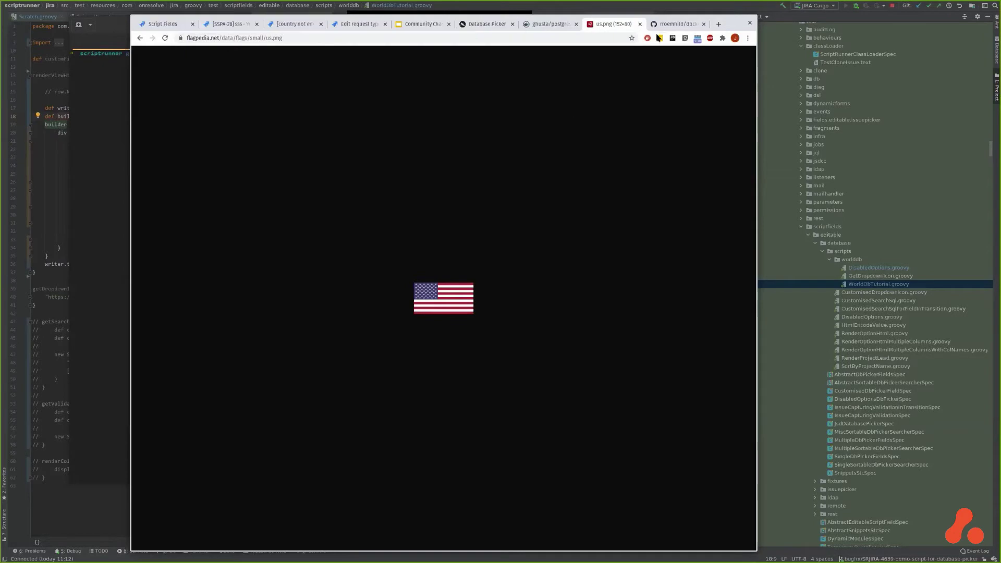
left_click(677, 24)
Step: Reopen the Country database picker's edit form from the Script Fields admin page
key("ctrl+1")
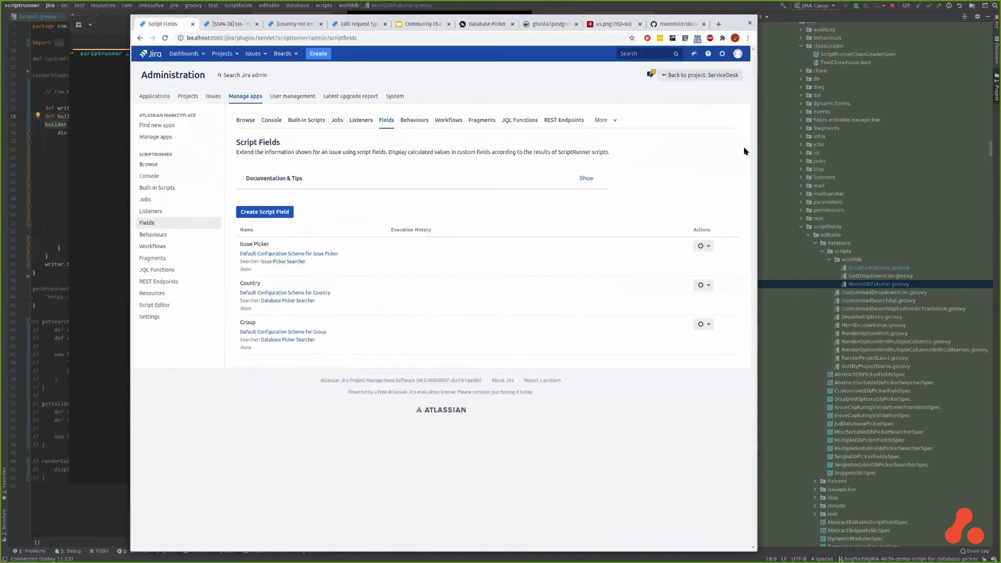
left_click(710, 285)
left_click(701, 299)
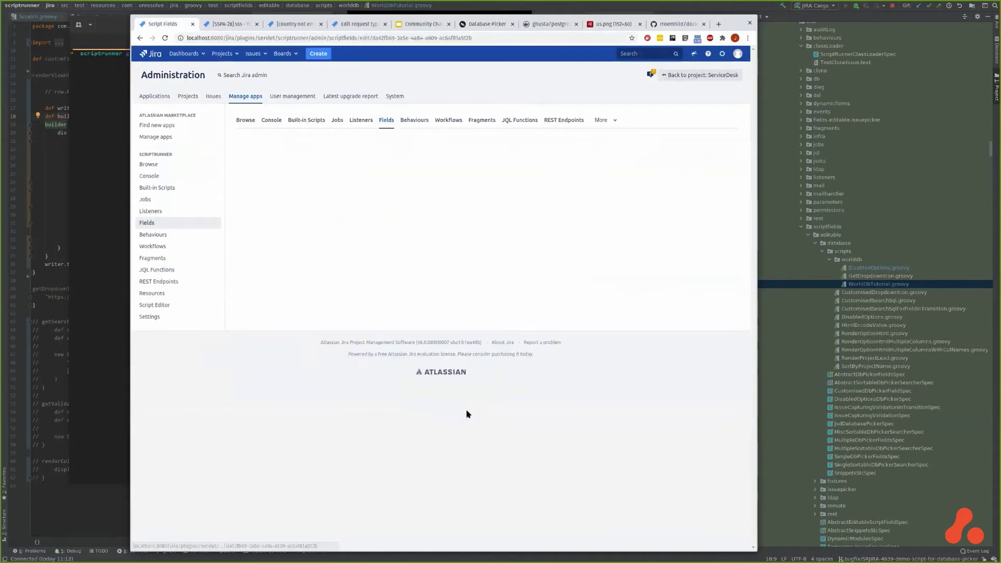
scroll(467, 411, "down", 3)
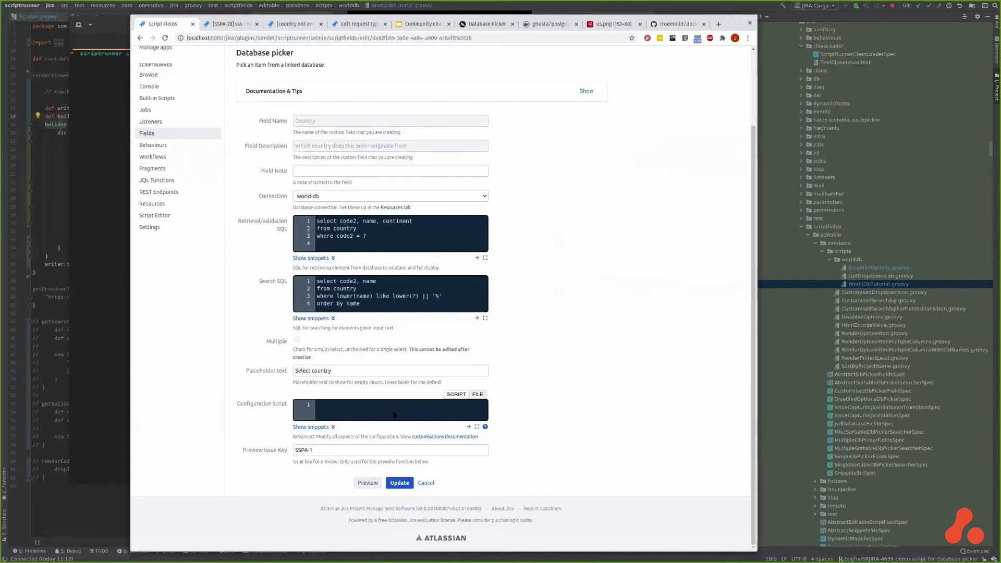
Step: Preview the Country field and open its list of countries
left_click(360, 481)
scroll(360, 475, "down", 2)
left_click(310, 413)
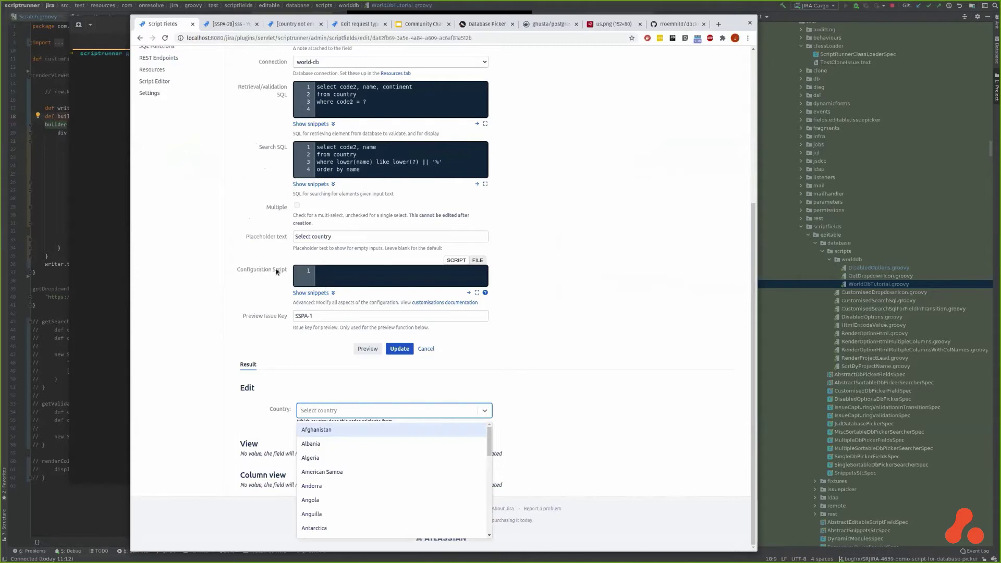
Step: Insert the 'Set an icon for each option in the drop-down' snippet found by searching 'icon'
left_click(300, 294)
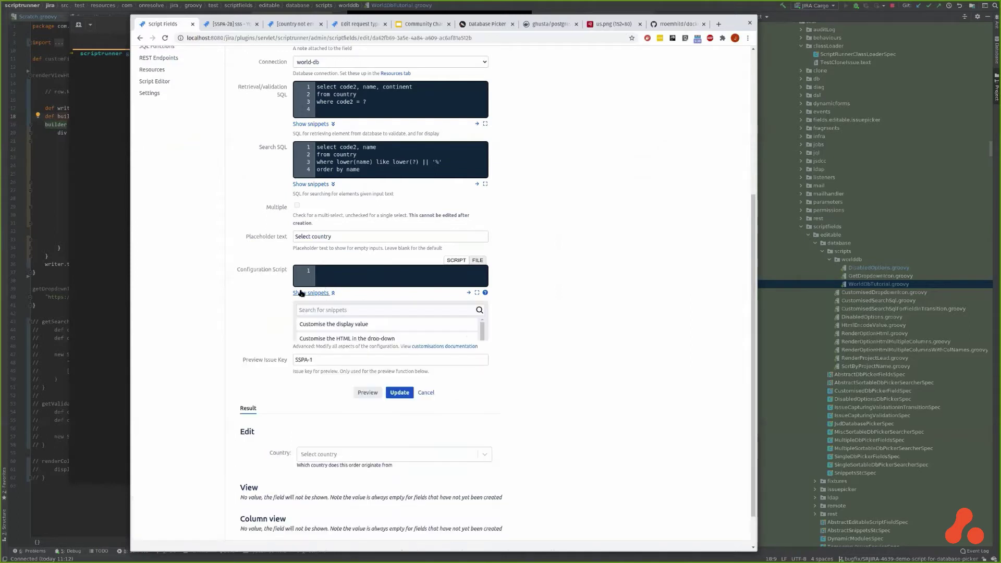
left_click(354, 310)
type("ic")
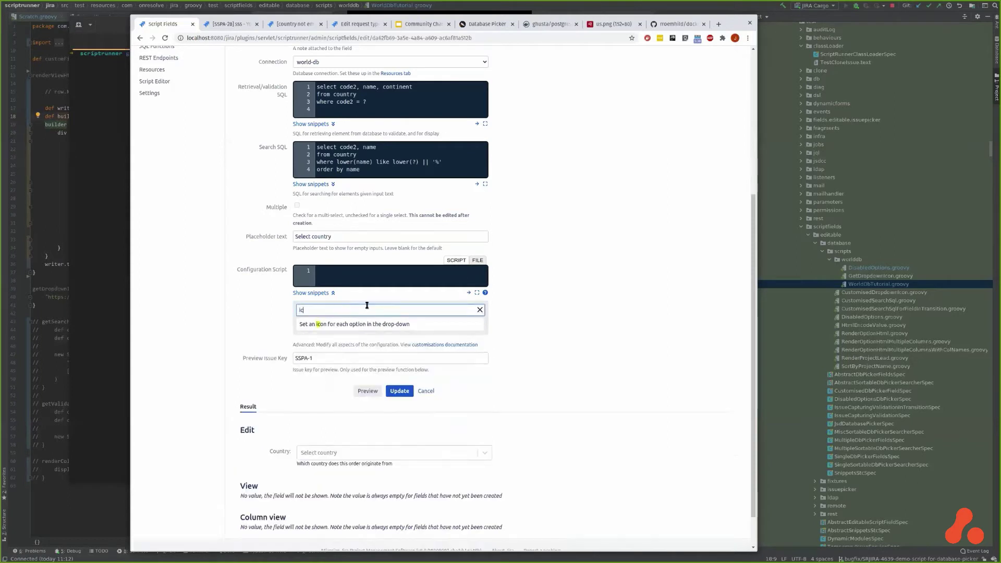
type("on")
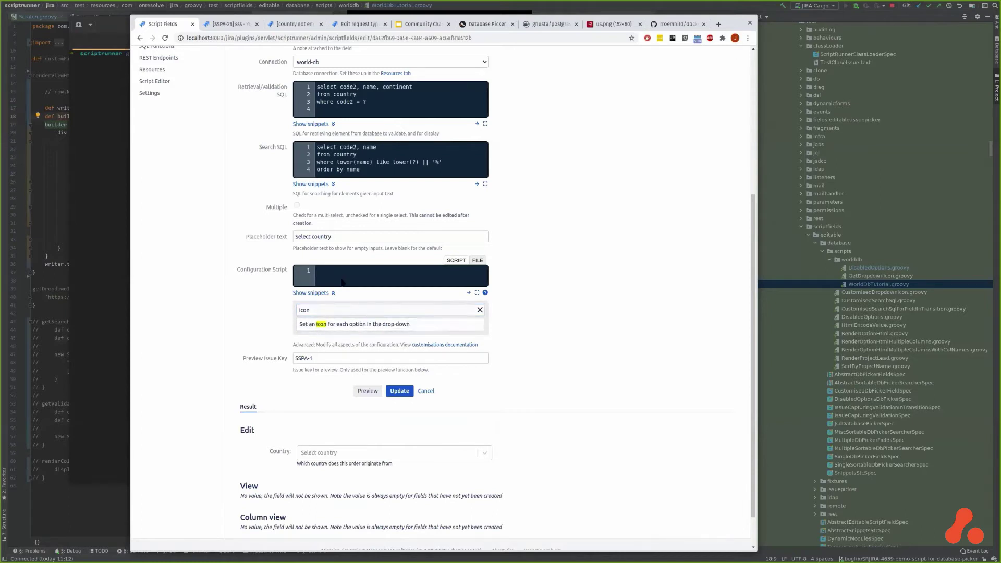
left_click(319, 324)
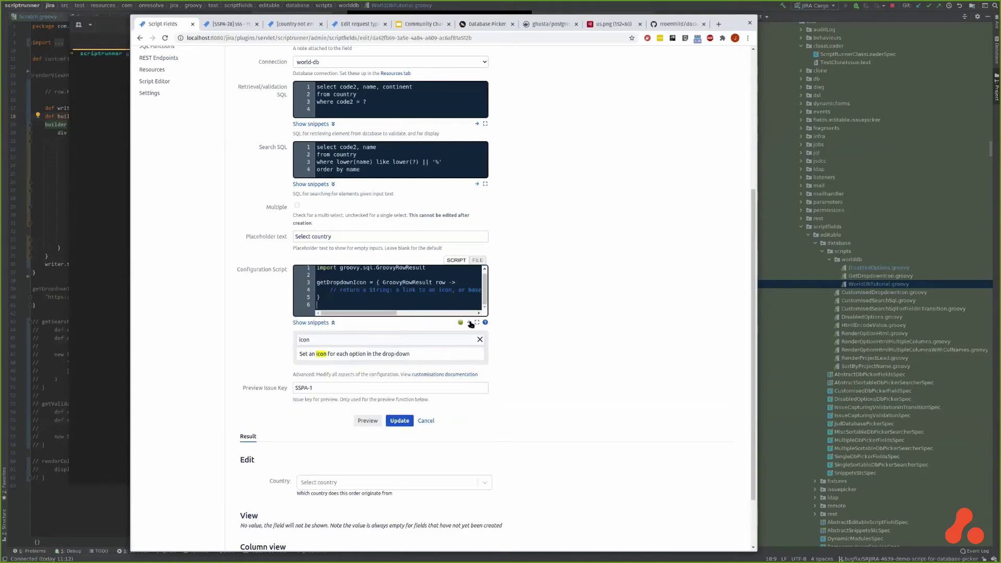
left_click(469, 322)
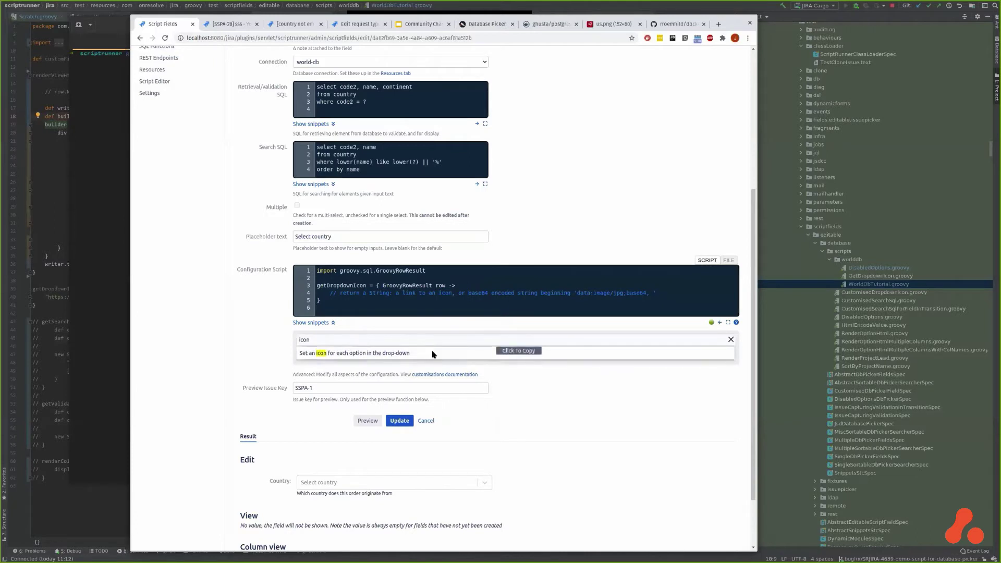
left_click(731, 339)
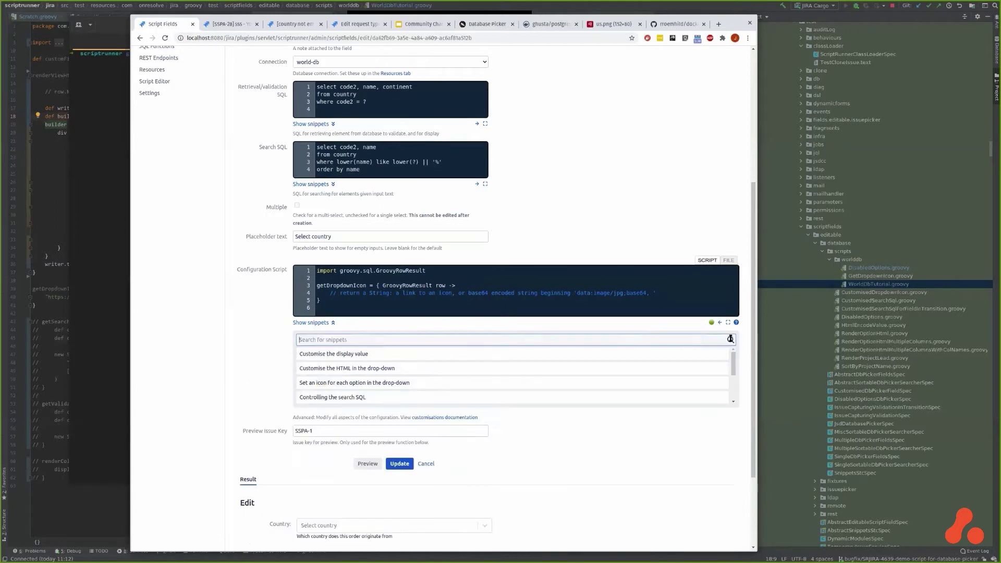
Step: Replace the getDropdownIcon comment with the flagpedia.net flag URL from IntelliJ using row.code2, then preview
double_click(331, 293)
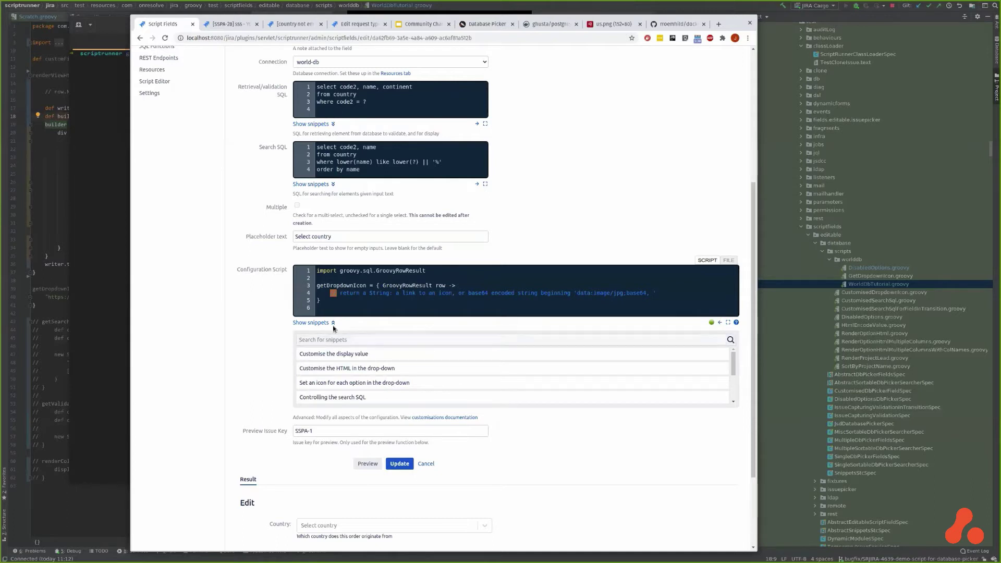
left_click(45, 282)
triple_click(47, 297)
key("alt+Tab")
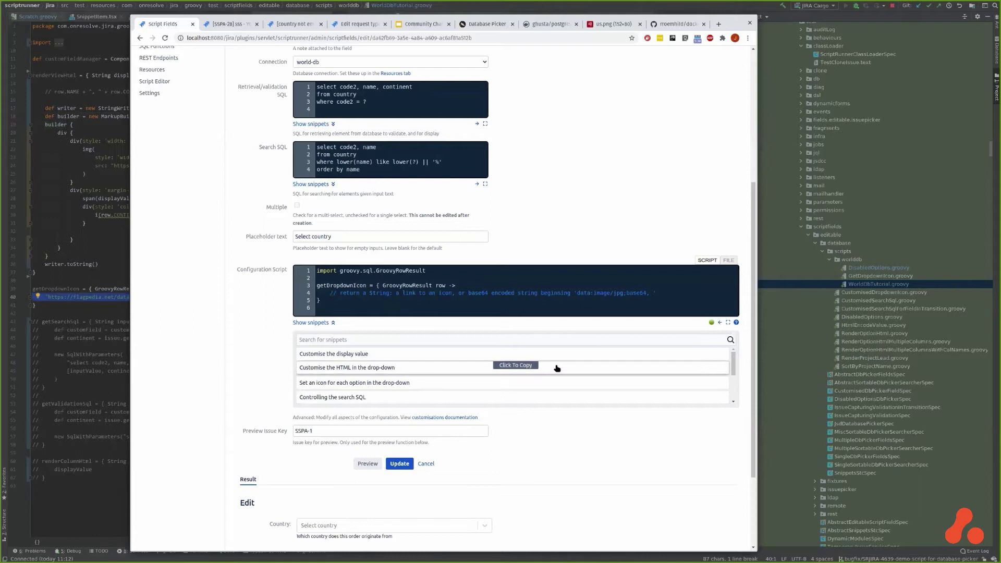
type("\"https://flagpedia.net/data/flags/small/${row.code2.toString().toLowerCase()}.png\"")
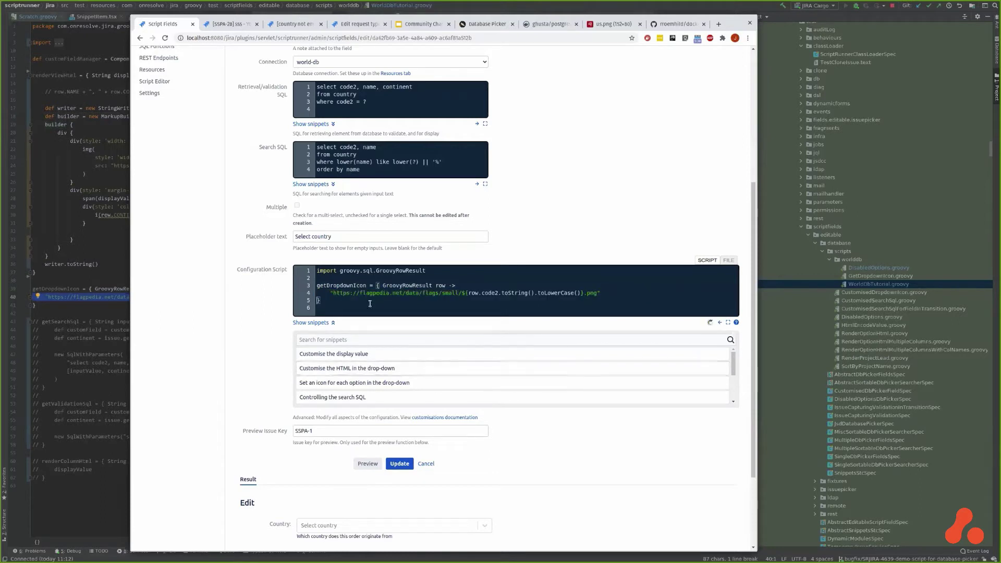
left_click_drag(360, 294, 409, 293)
double_click(469, 292)
left_click(371, 465)
scroll(482, 495, "down", 4)
Step: Filter the previewed Country options by 'Uni' to check the four United countries' flags
left_click(370, 415)
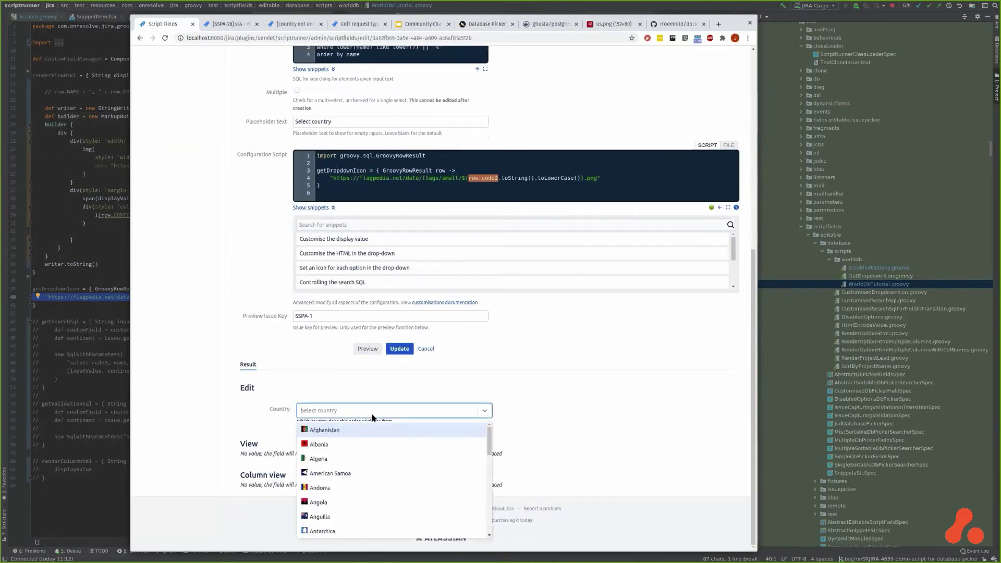
type("Uni")
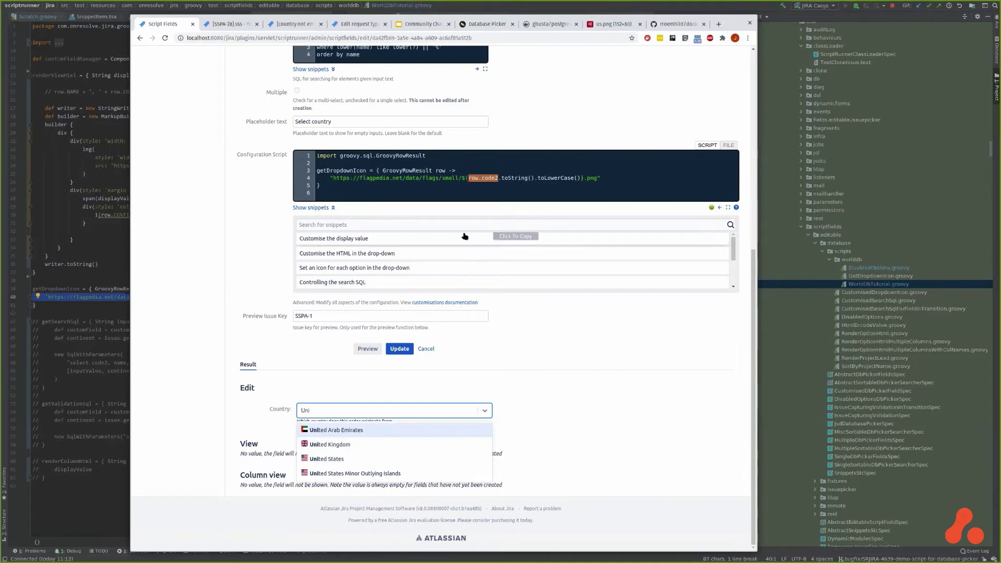
Step: Update the Country field's icon configuration, reopen it for editing, and glance at issue SSPA-28
left_click(489, 386)
left_click(400, 348)
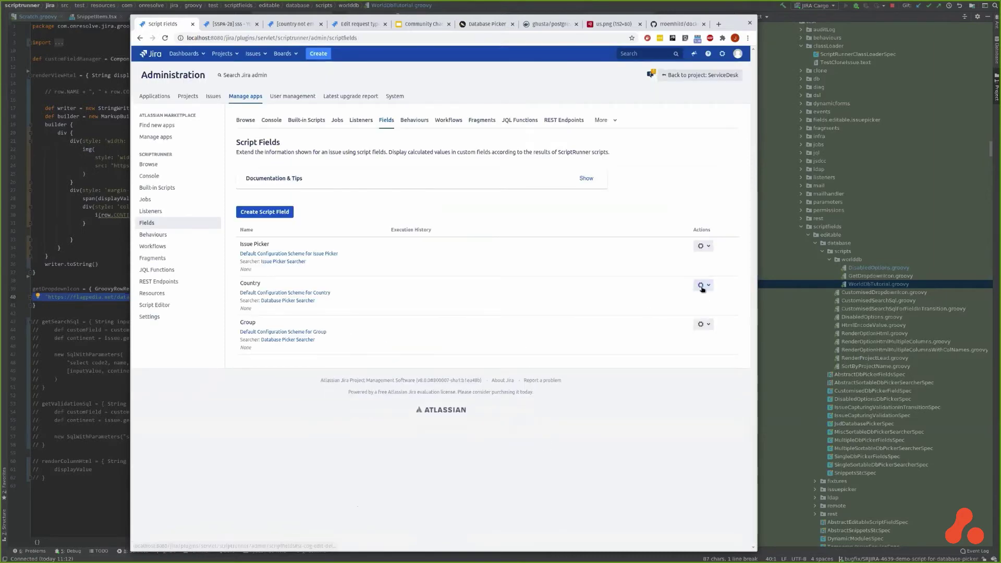
left_click(702, 285)
left_click(684, 298)
key("ctrl+Tab")
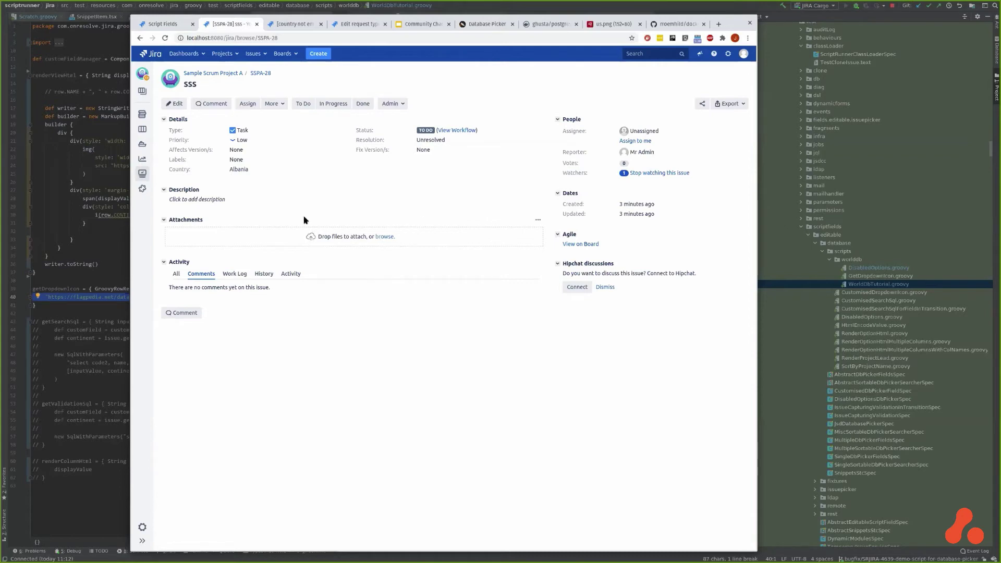
Step: Paste the 'Customise the display value' template below getDropdownIcon and delete its duplicate import line
key("ctrl+Page_Up")
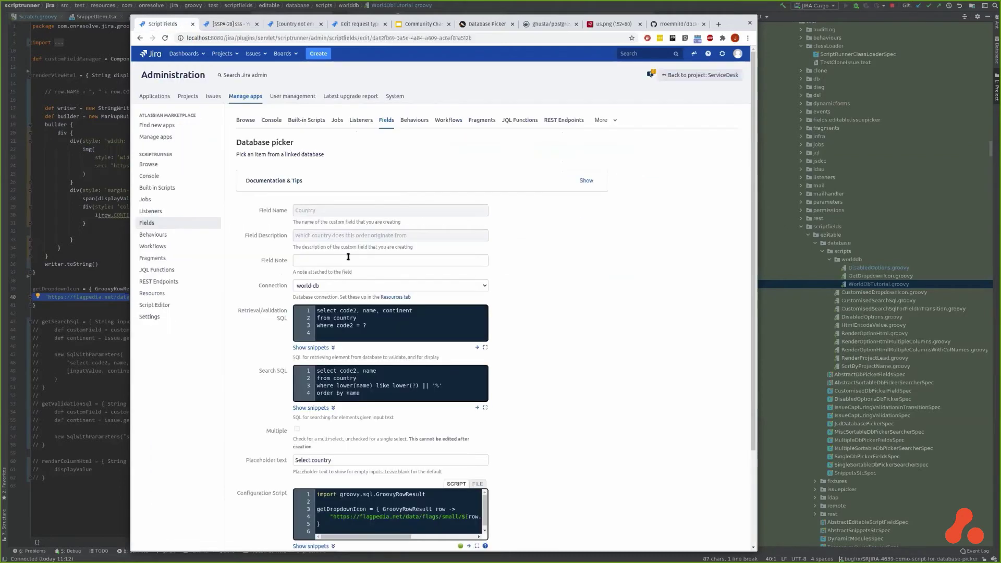
scroll(516, 426, "down", 5)
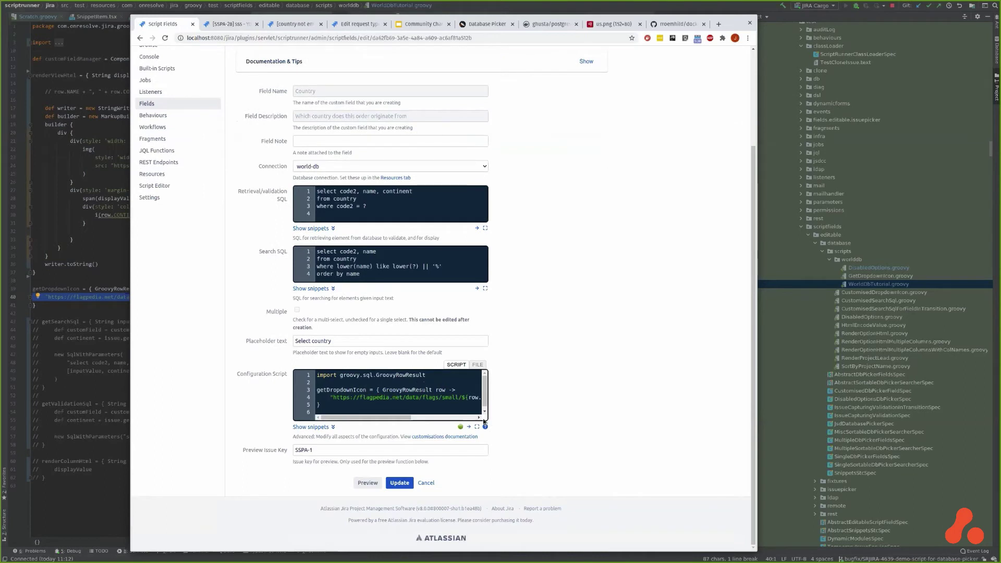
left_click(458, 404)
key("Return")
key("Return")
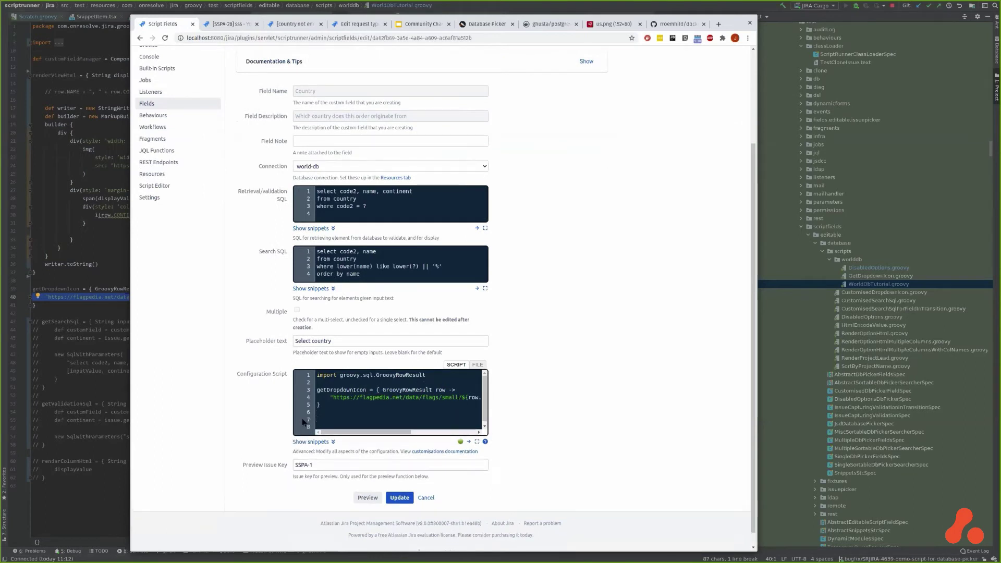
left_click(308, 442)
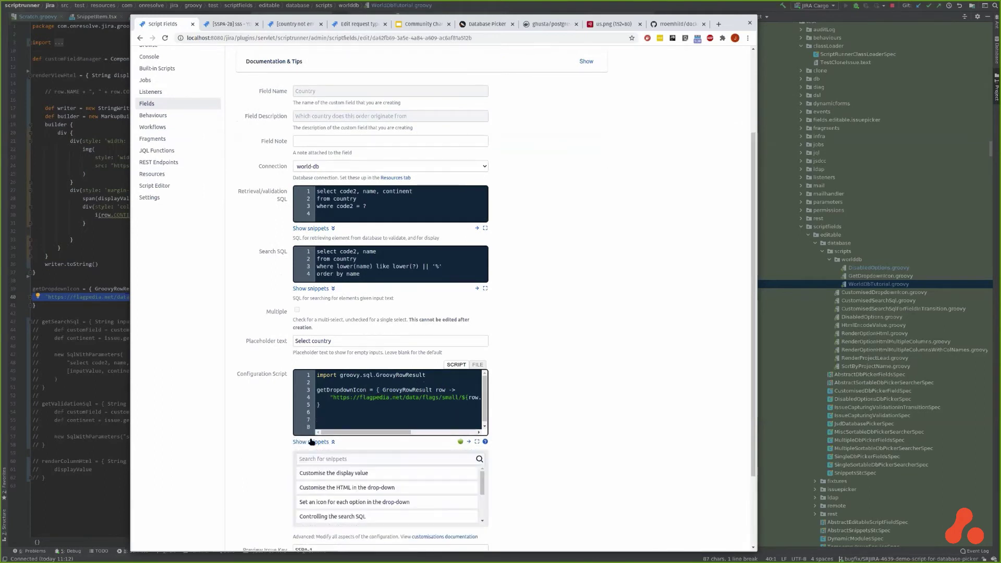
left_click(350, 477)
key("ctrl+v")
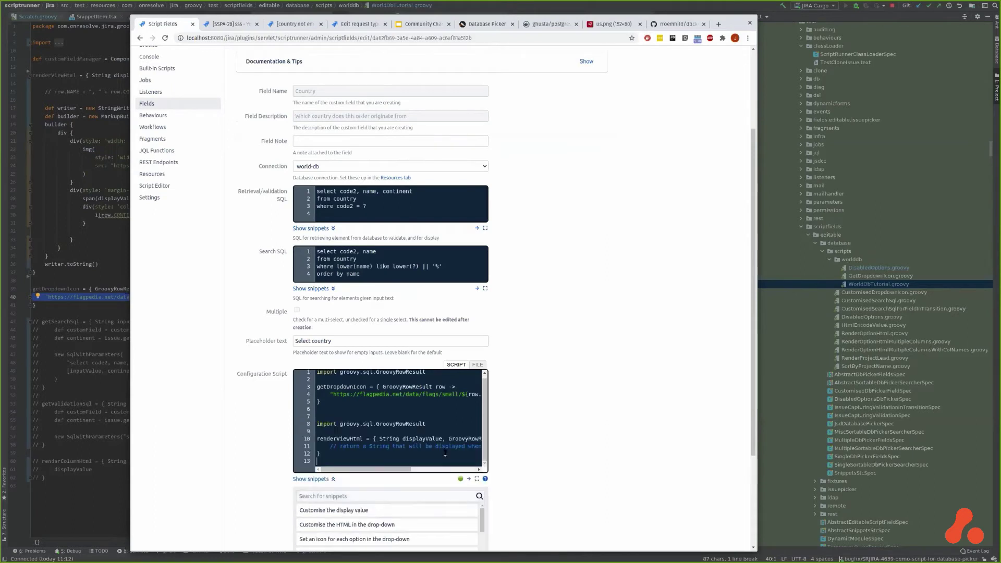
triple_click(427, 424)
key("BackSpace")
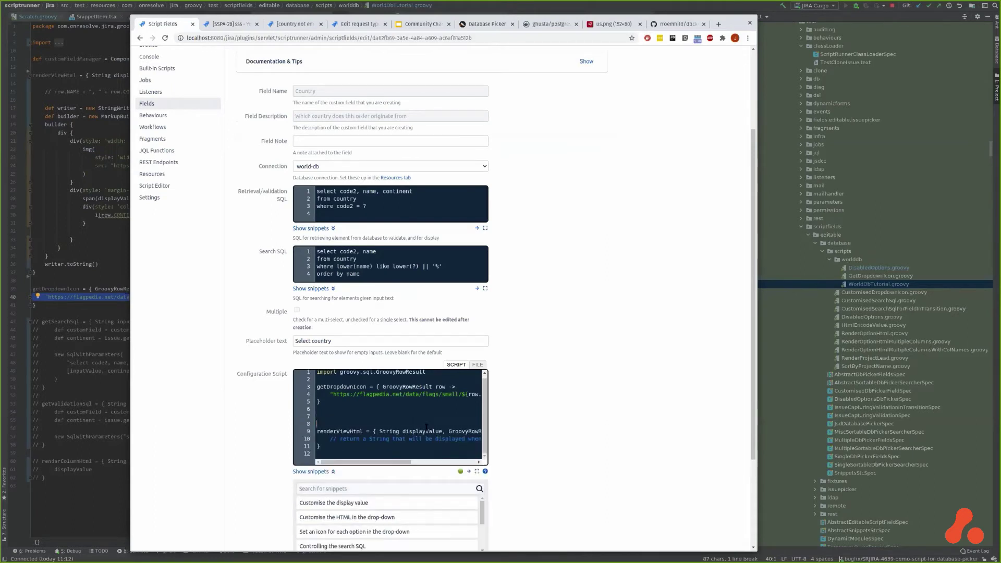
Step: Widen the script editor and inspect the template's comment and displayValue parameter
left_click(468, 471)
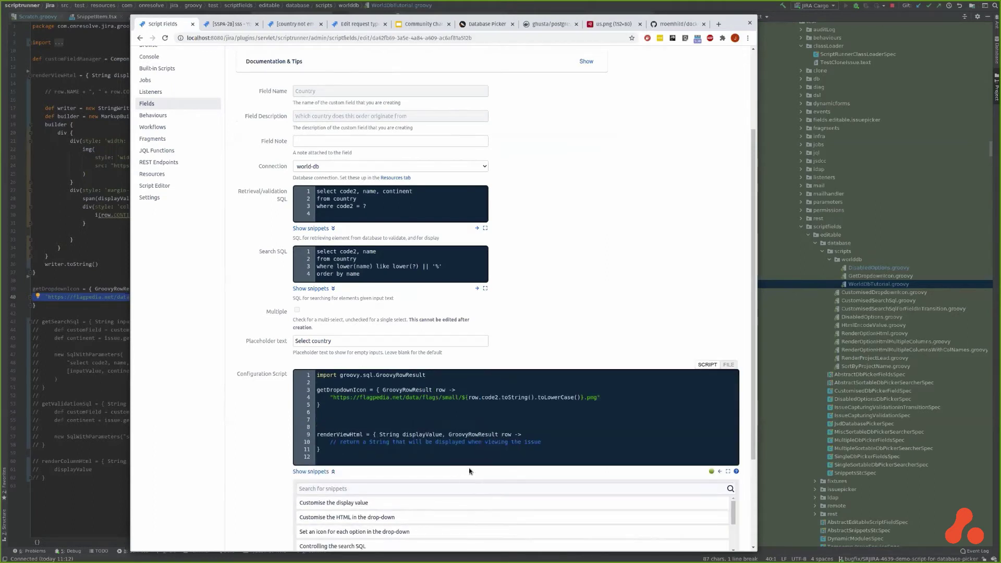
left_click_drag(330, 441, 343, 442)
double_click(438, 435)
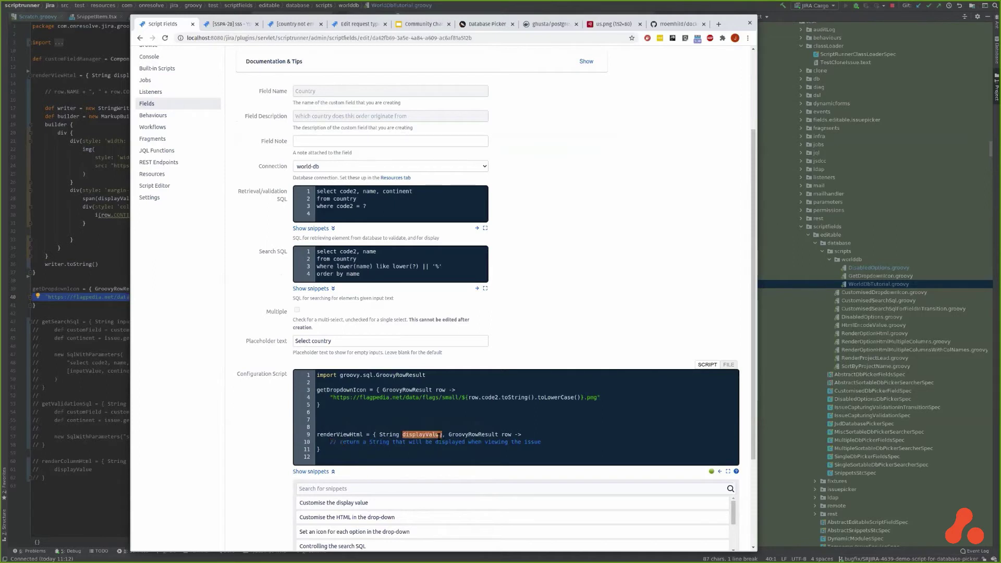
left_click(497, 434)
Step: Delete all the inline configuration script code
key("ctrl+shift+End")
key("BackSpace")
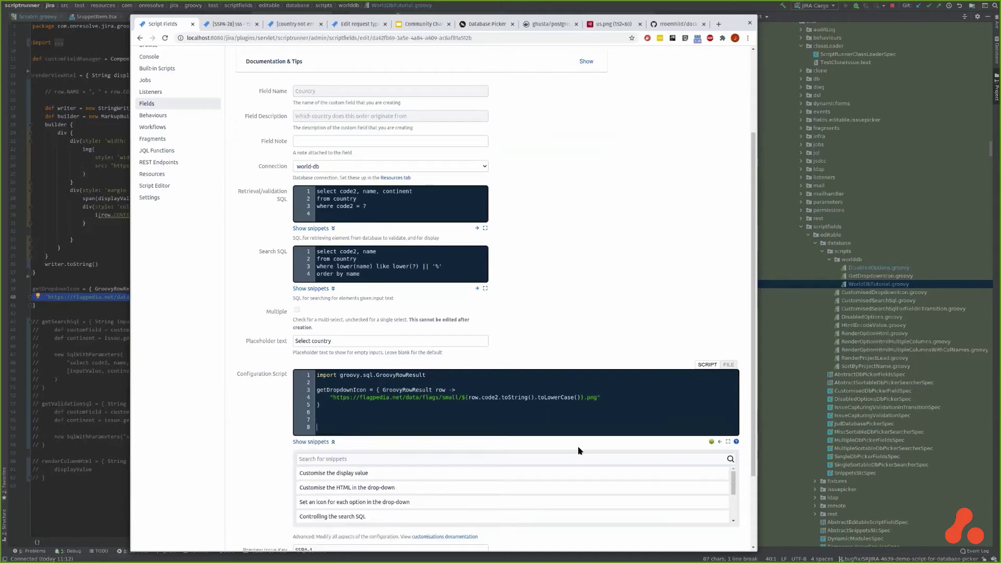
key("ctrl+a")
key("BackSpace")
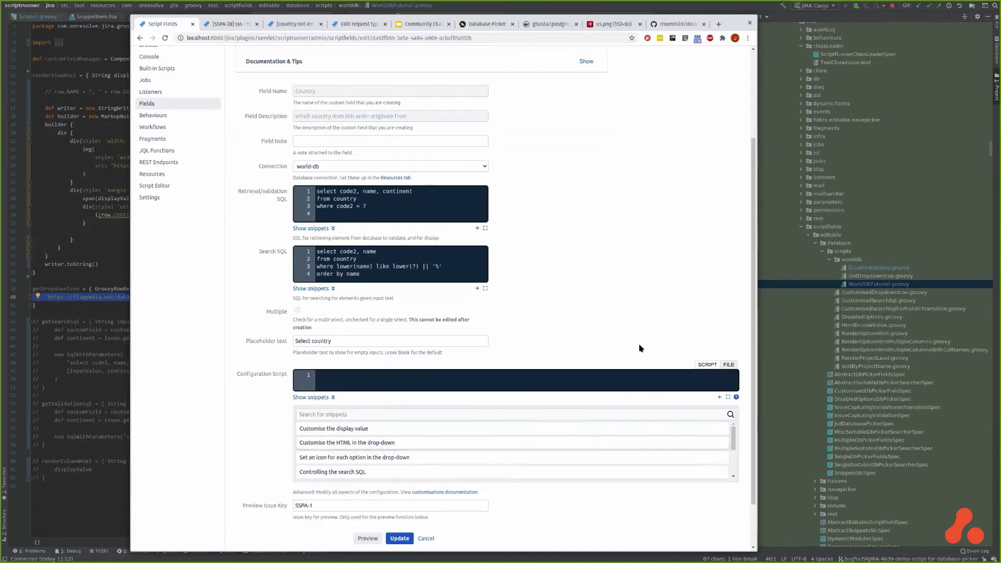
Step: Switch the Configuration Script to a file and search for 'World'
left_click(728, 365)
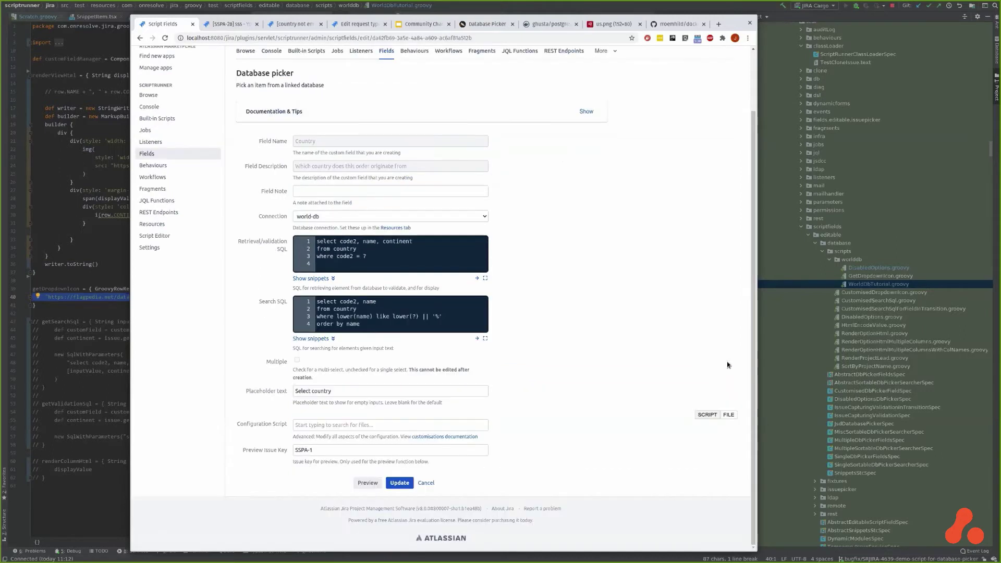
left_click(332, 424)
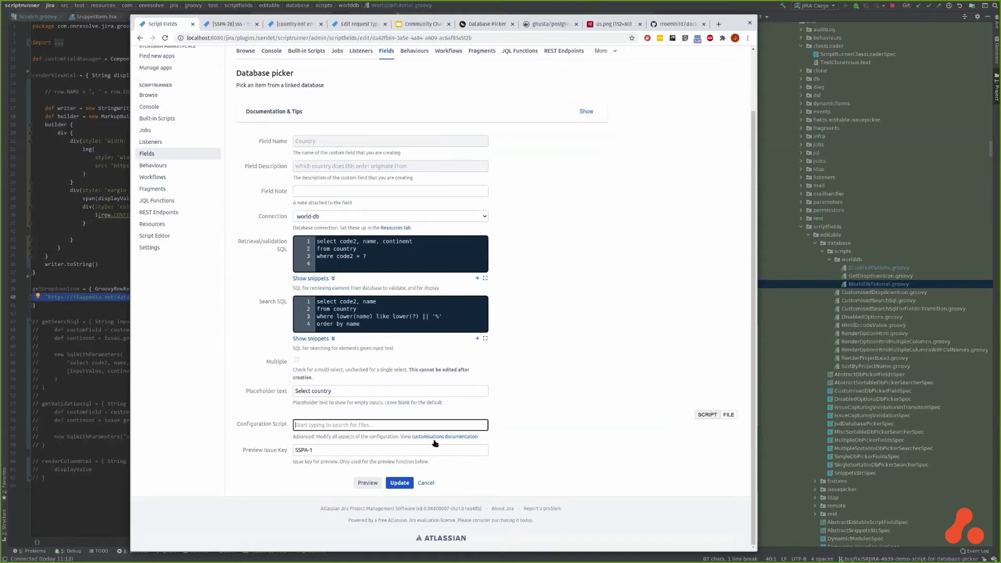
type("World")
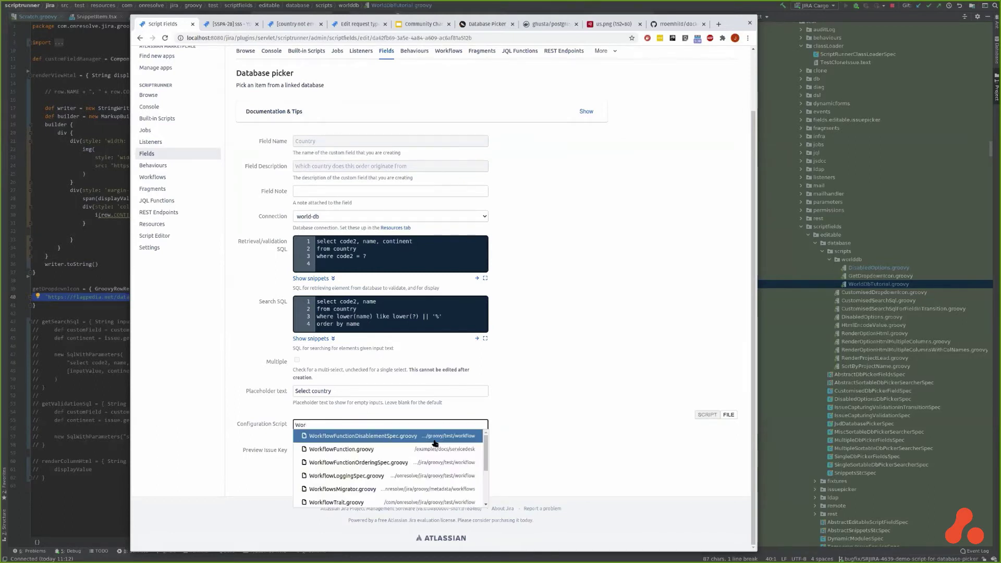
Step: Pick WorldDbTutorial.groovy as the script file, then search IntelliJ actions for 'presentat'
left_click(434, 443)
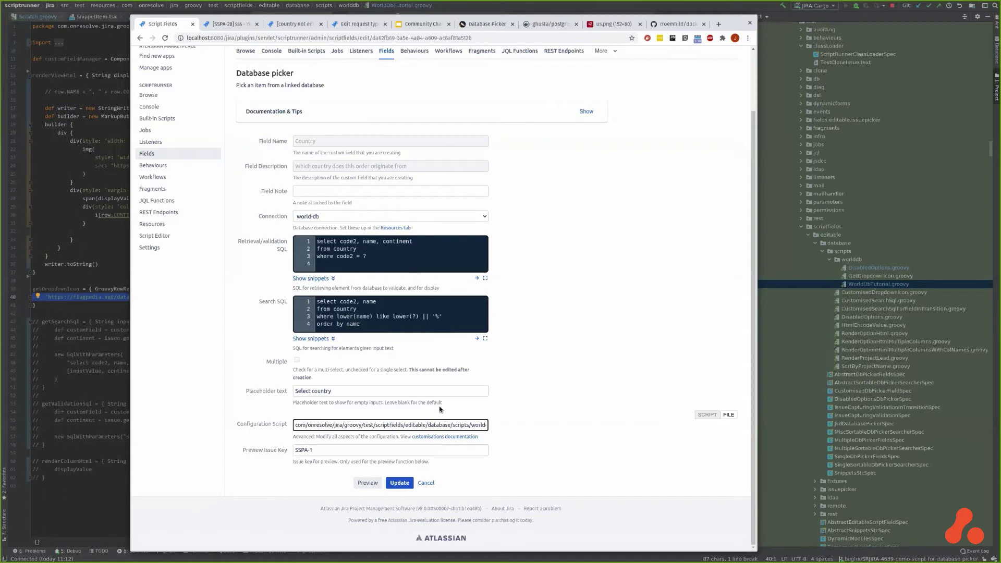
key("alt+Tab")
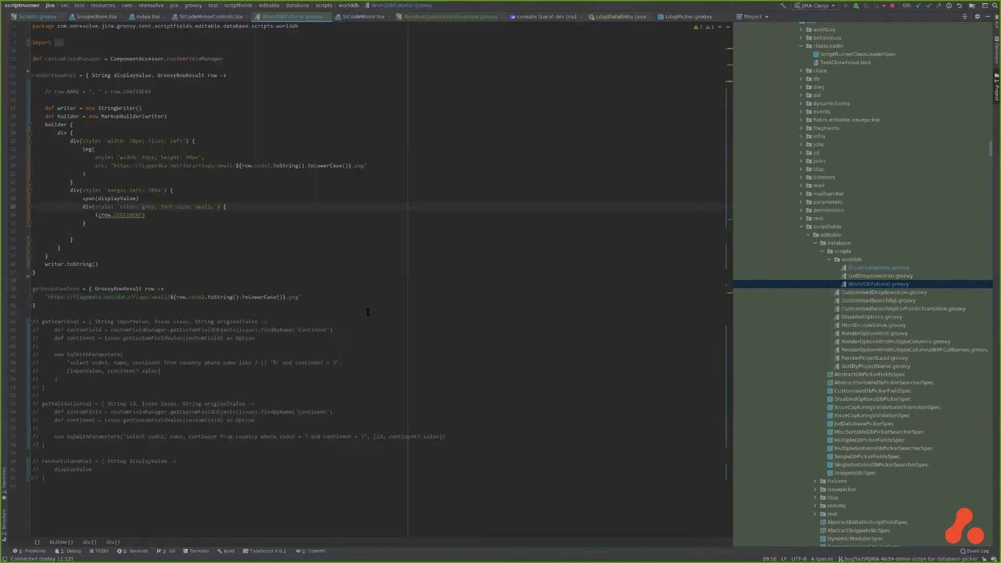
key("ctrl+shift+a")
type("presentat")
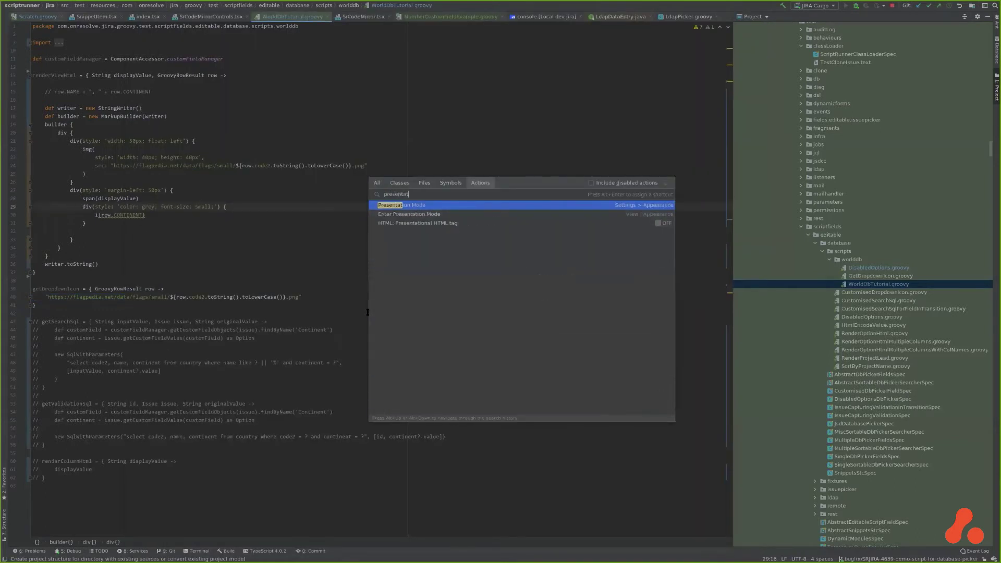
key("Return")
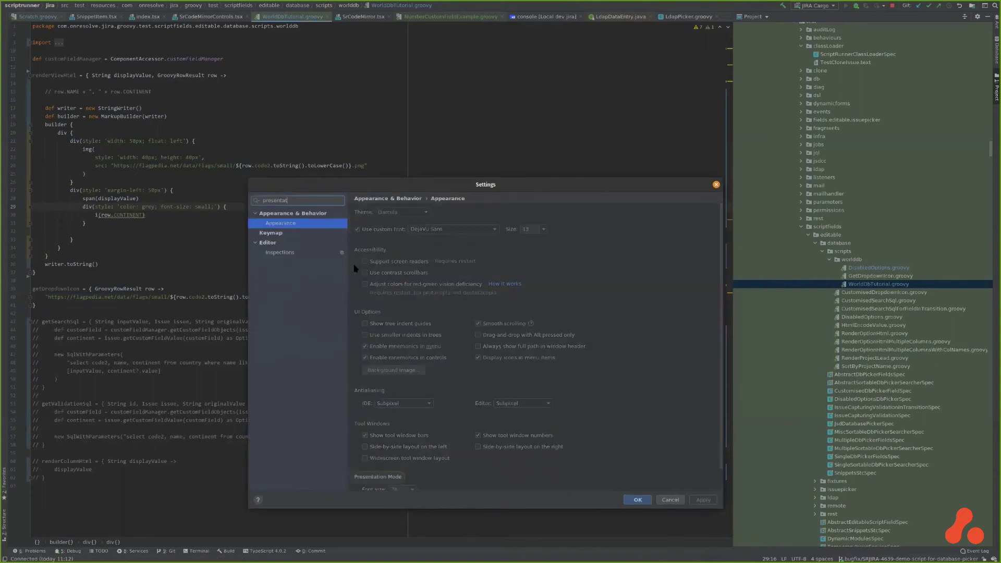
key("Escape")
left_click_drag(236, 165, 252, 158)
Step: Run Enter Presentation Mode in IntelliJ through the 'present' action search
key("ctrl+shift+a")
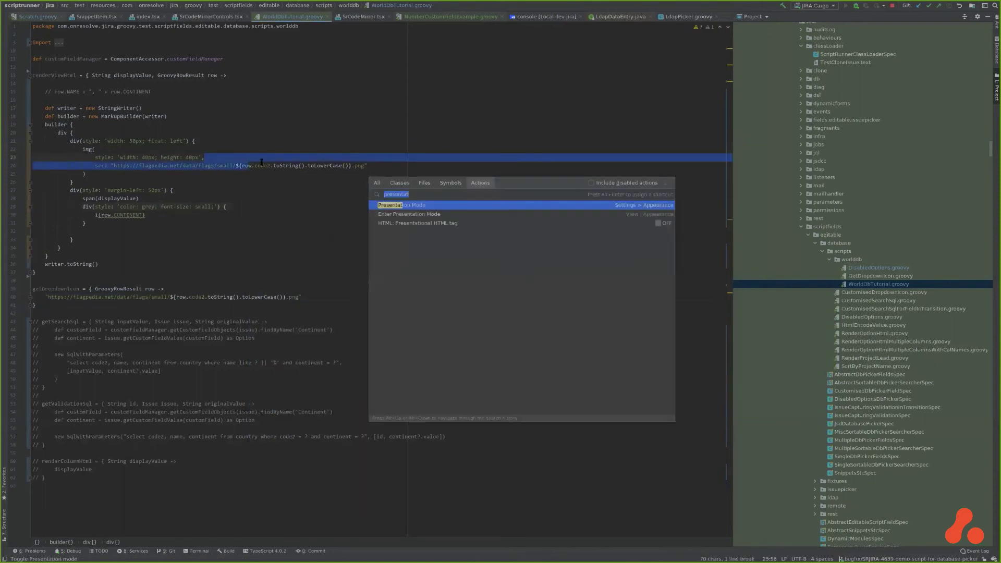
type("enter pre")
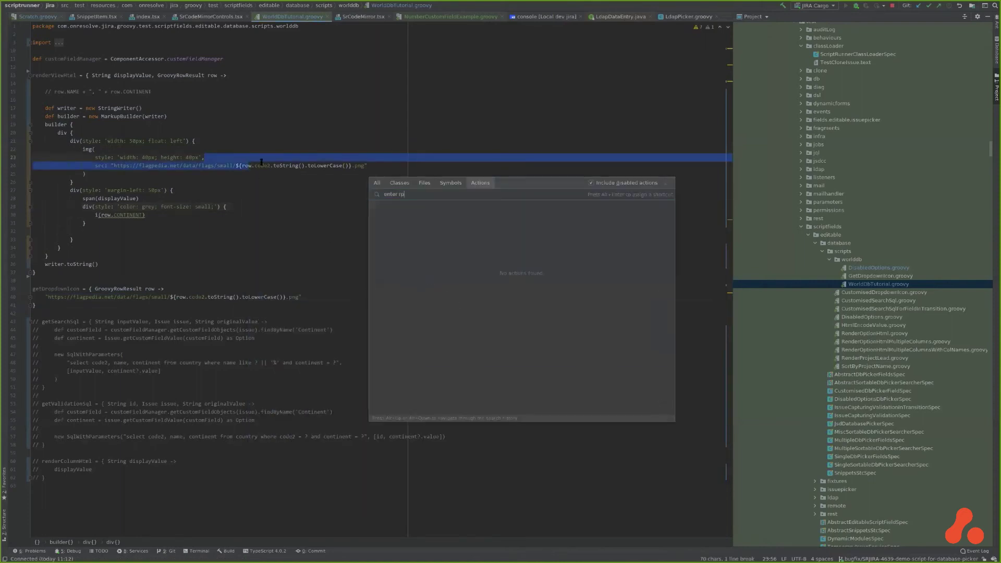
type("sent")
key("ctrl+shift+a")
key("Escape")
key("Escape")
key("Up")
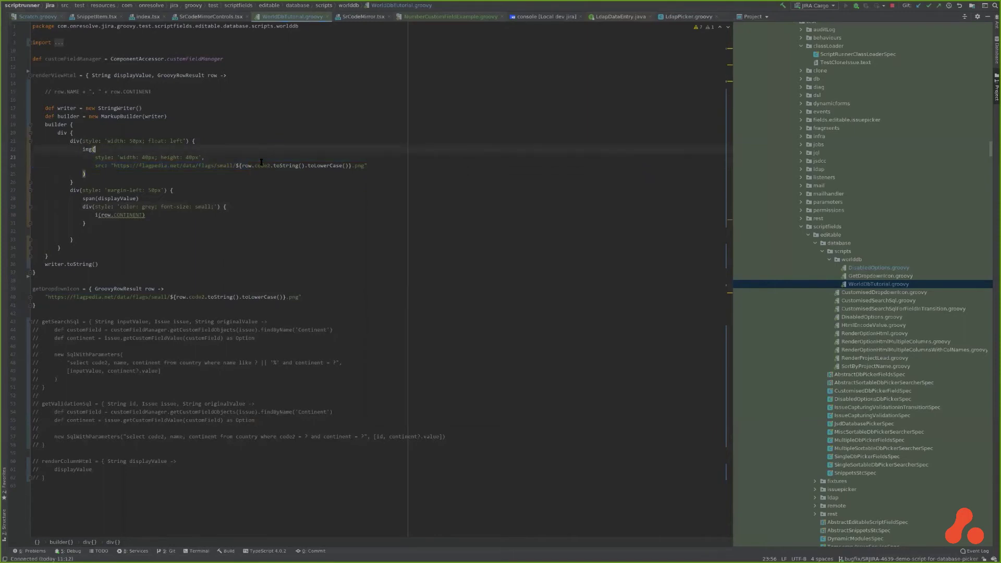
key("ctrl+shift+a")
type("present")
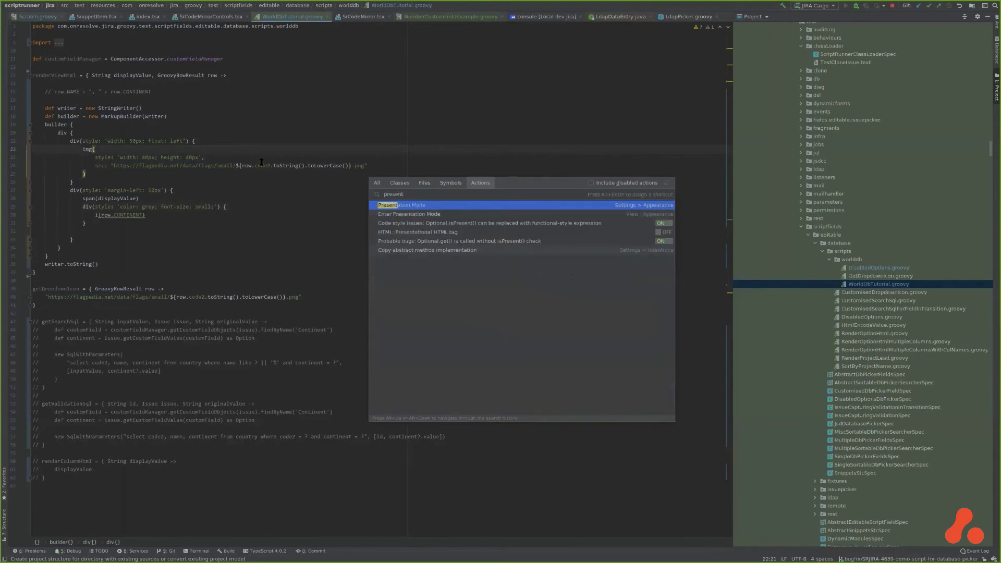
key("Down")
key("Return")
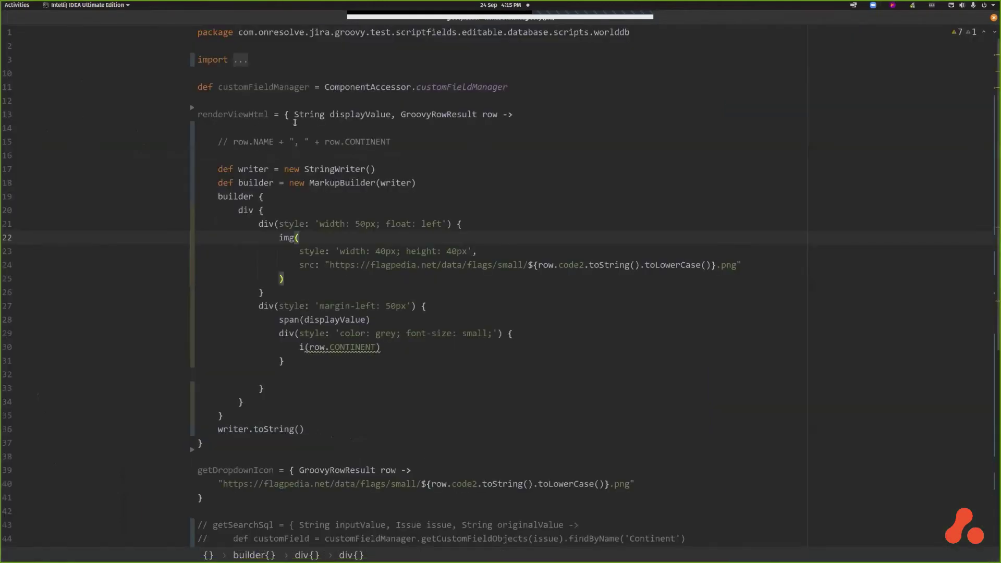
Step: Comment out the MarkupBuilder flag-markup code inside renderViewHtml
left_click(264, 115)
scroll(347, 348, "down", 5)
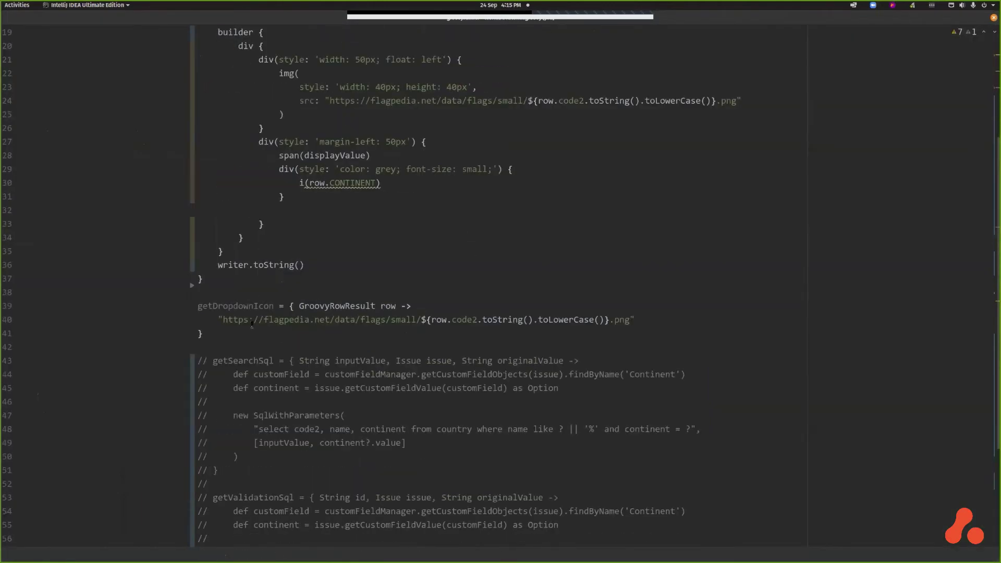
left_click_drag(198, 306, 250, 329)
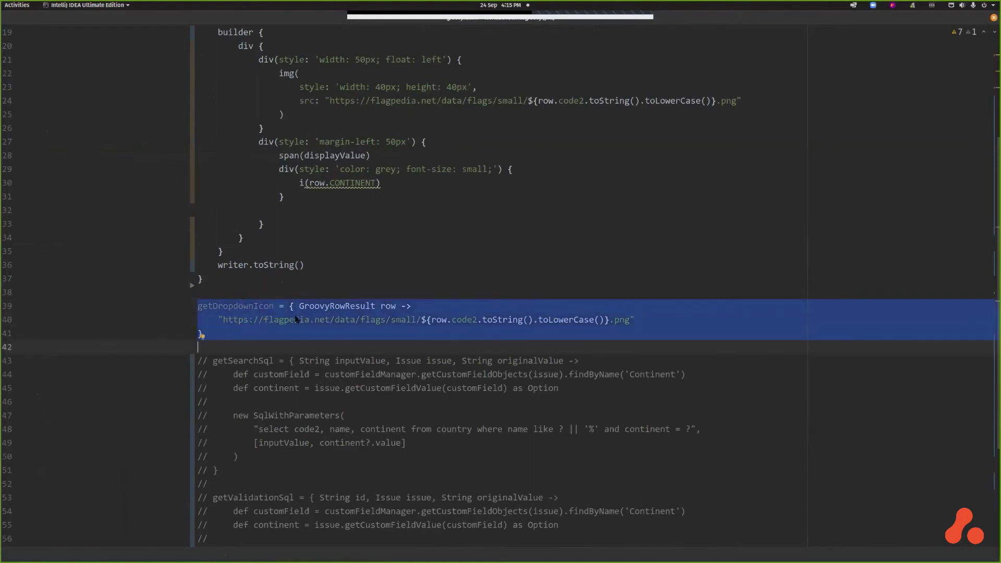
scroll(296, 319, "up", 4)
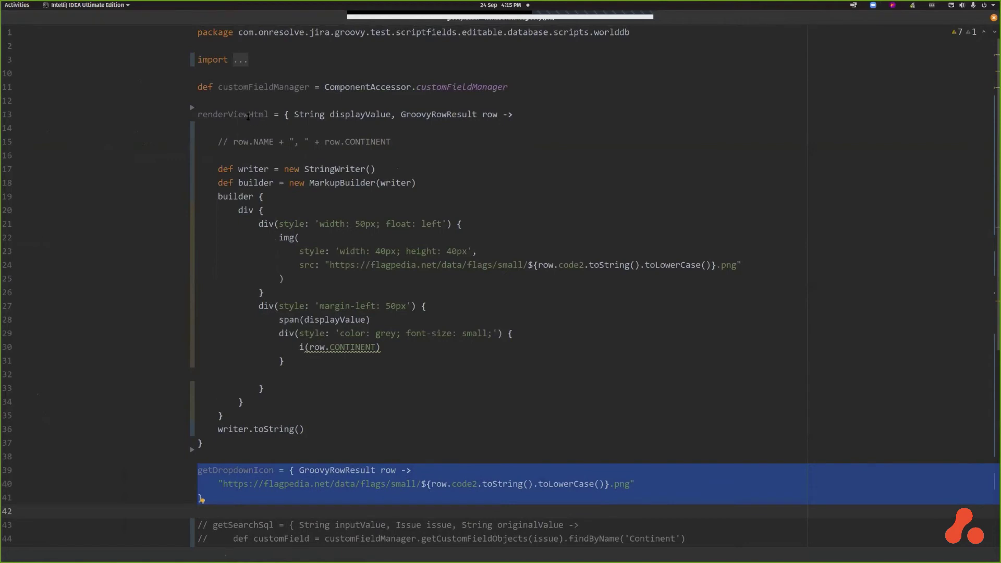
double_click(255, 115)
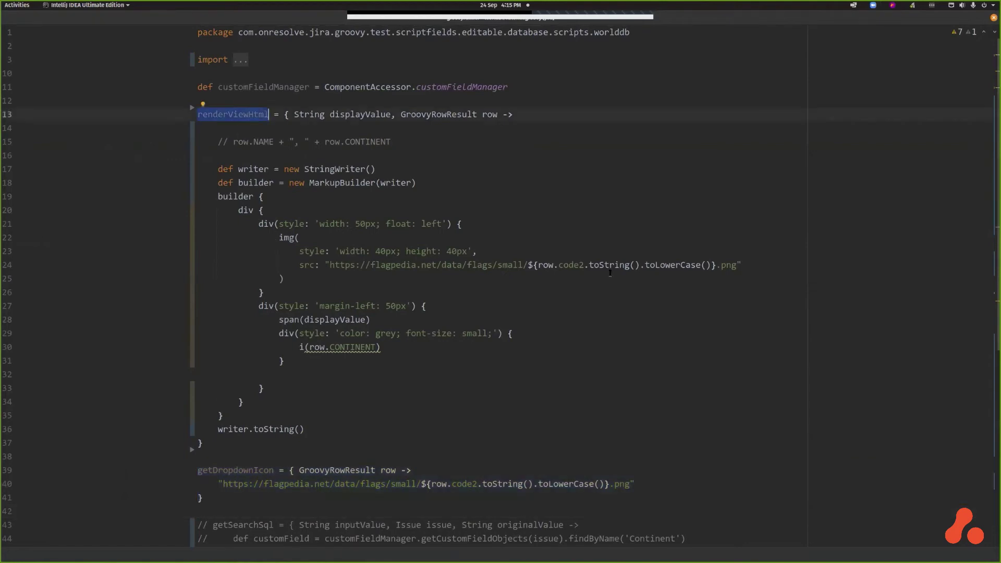
key("Down")
key("Down")
key("Down")
key("Down")
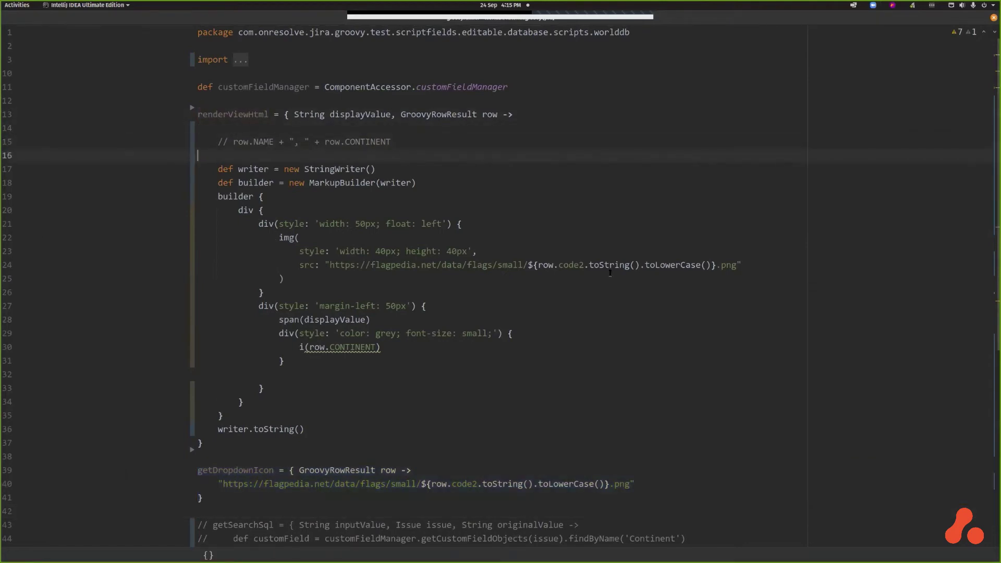
key("Home")
key("Home")
key("shift+Down")
key("shift+Down")
key("shift+Down")
key("shift+Down")
key("shift+Down")
key("shift+Down")
key("shift+Down")
key("shift+Down")
key("shift+Down")
key("shift+Down")
key("shift+Down")
key("shift+Down")
key("shift+Down")
key("shift+Down")
key("shift+Down")
key("shift+Down")
key("shift+Down")
key("shift+Down")
key("shift+Down")
key("shift+Down")
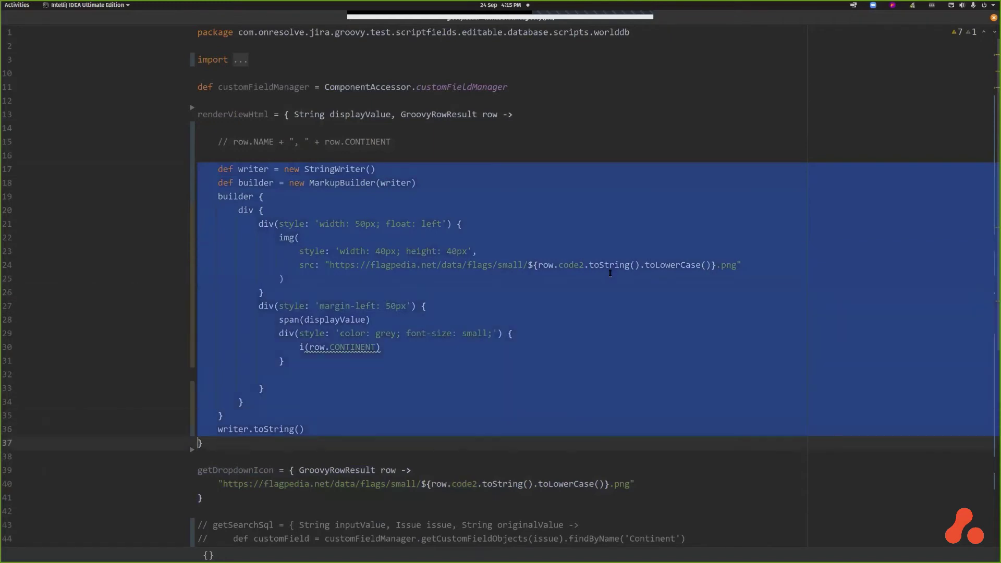
key("ctrl+slash")
Step: Uncomment the line returning row.NAME + ", " + row.CONTINENT
key("Up")
key("Up")
key("Up")
key("Up")
key("Up")
key("Up")
key("Up")
key("Up")
key("Up")
key("Up")
key("Up")
key("Up")
key("Up")
key("Up")
key("Up")
key("Up")
key("Up")
key("Up")
key("Up")
key("Up")
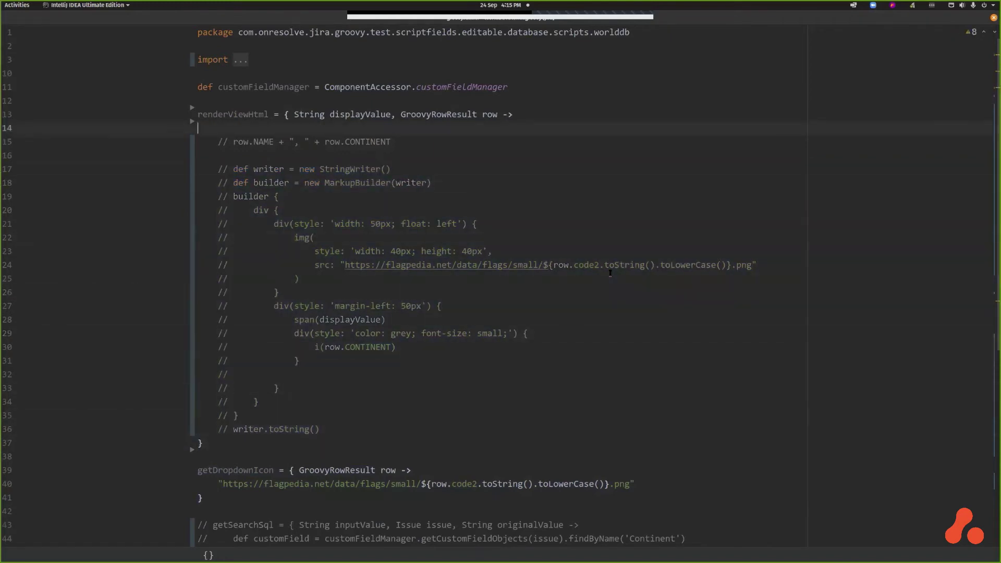
key("Down")
key("ctrl+slash")
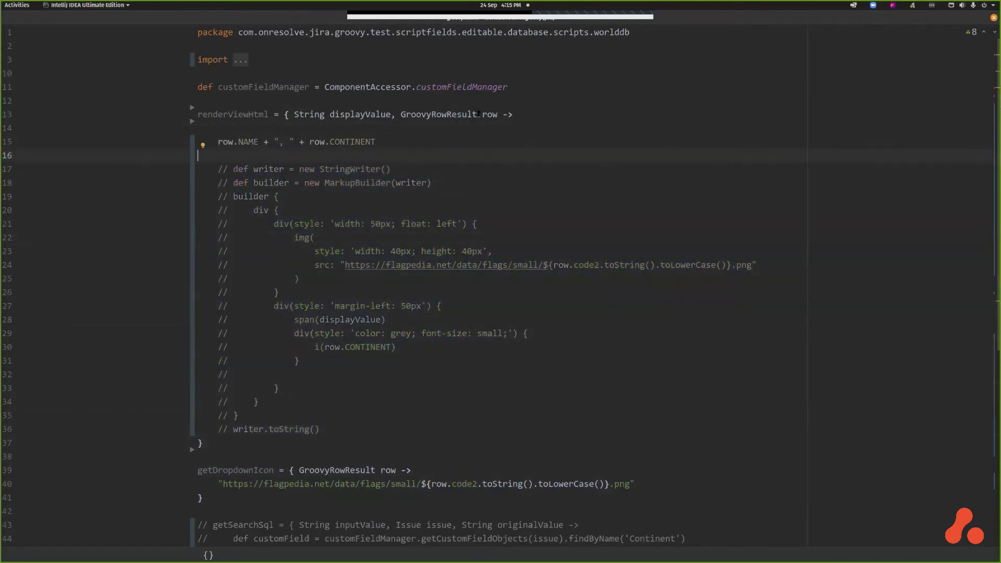
left_click(478, 115)
double_click(252, 141)
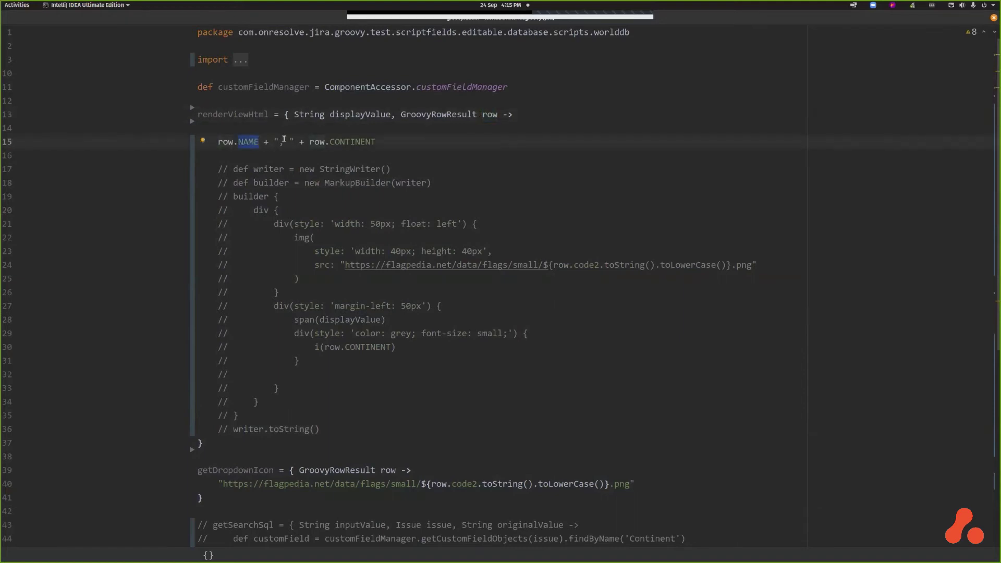
left_click(350, 142)
Step: Update the Database picker field and reload SSPA-28 to show Country as 'Albania, Europe'
key("alt+Tab")
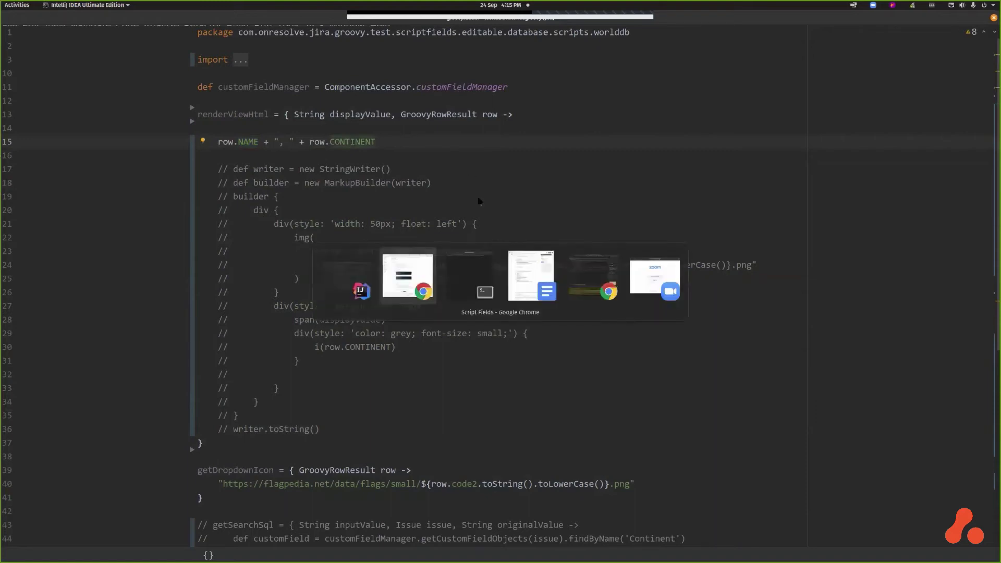
key("ctrl+Tab")
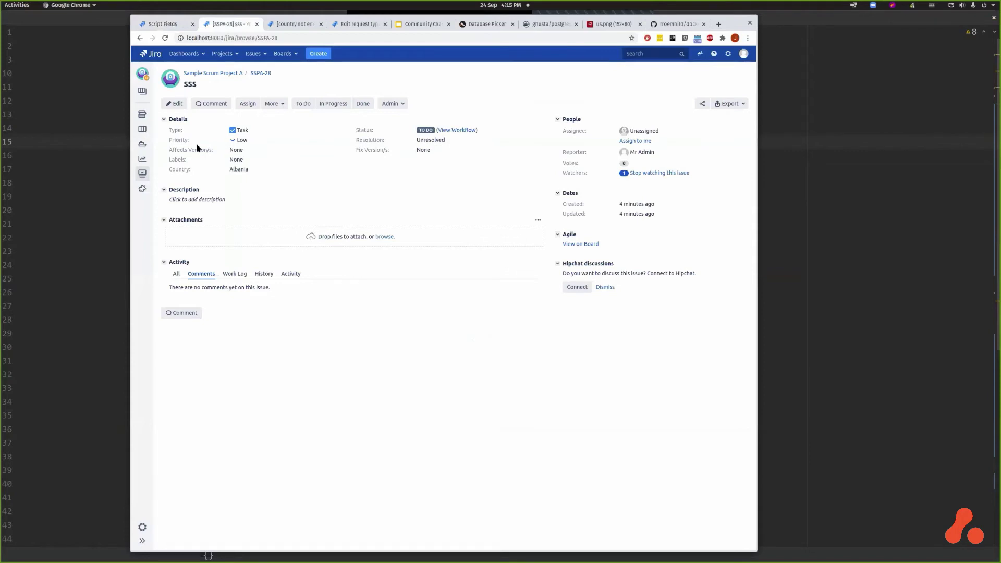
key("F5")
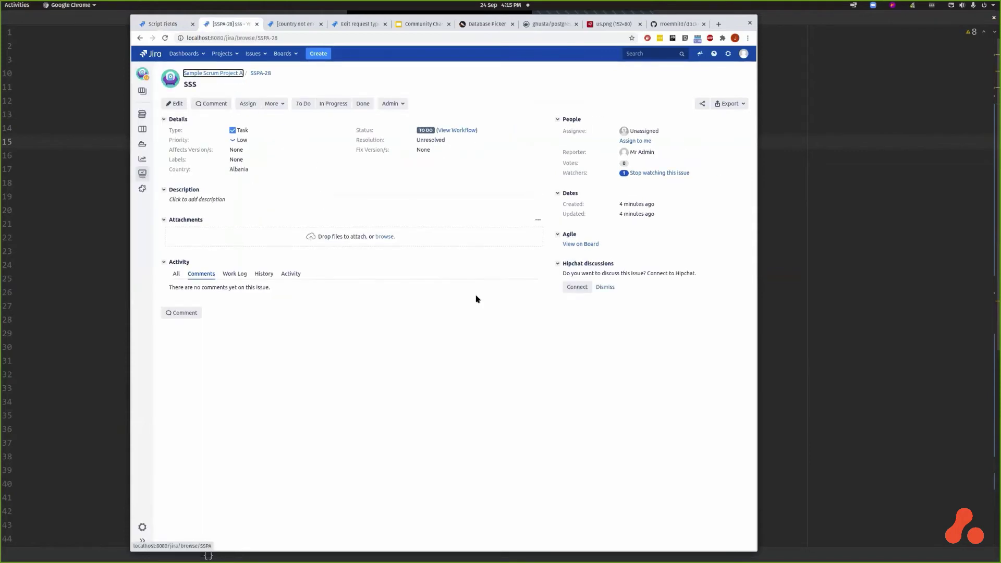
key("ctrl+shift+Tab")
left_click(398, 483)
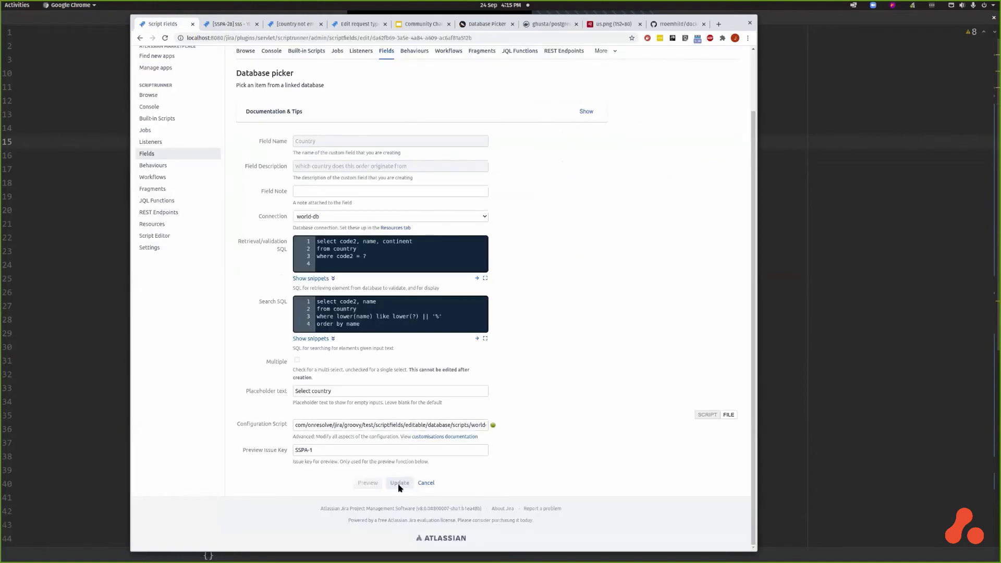
key("ctrl+Tab")
key("F5")
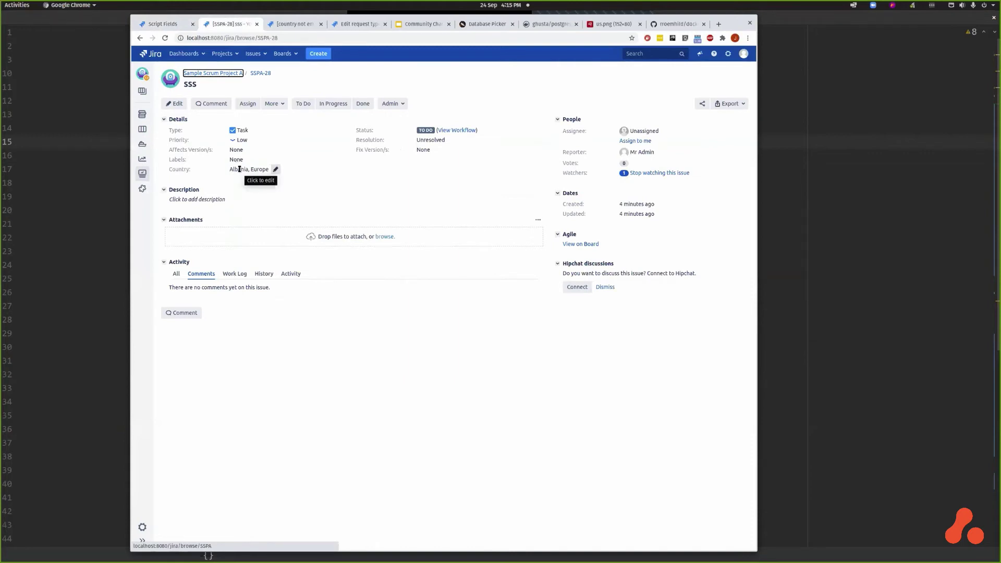
Step: In renderViewHtml, delete the row.NAME return line and uncomment the flag-markup builder code
left_click(77, 139)
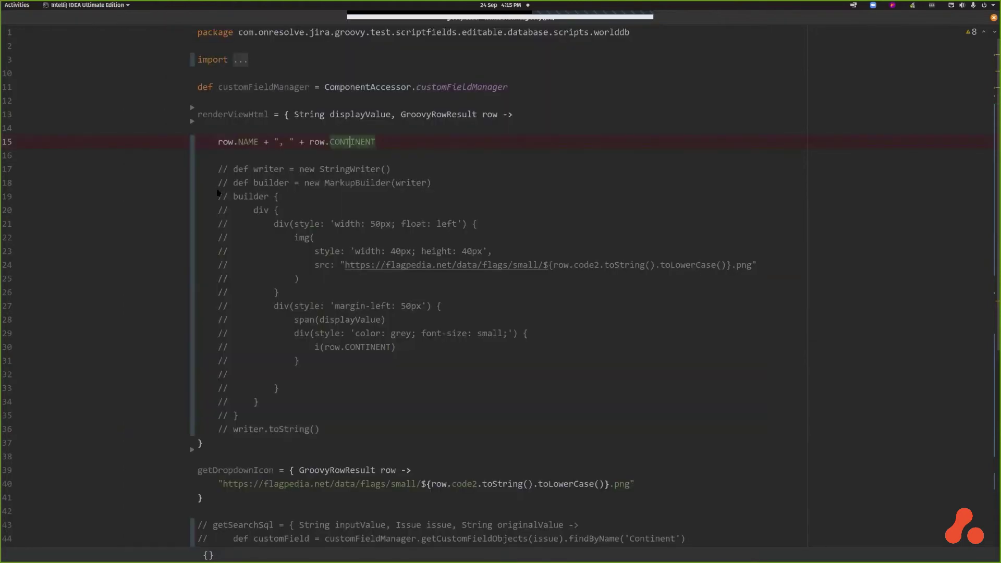
key("ctrl+F8")
key("shift+Down")
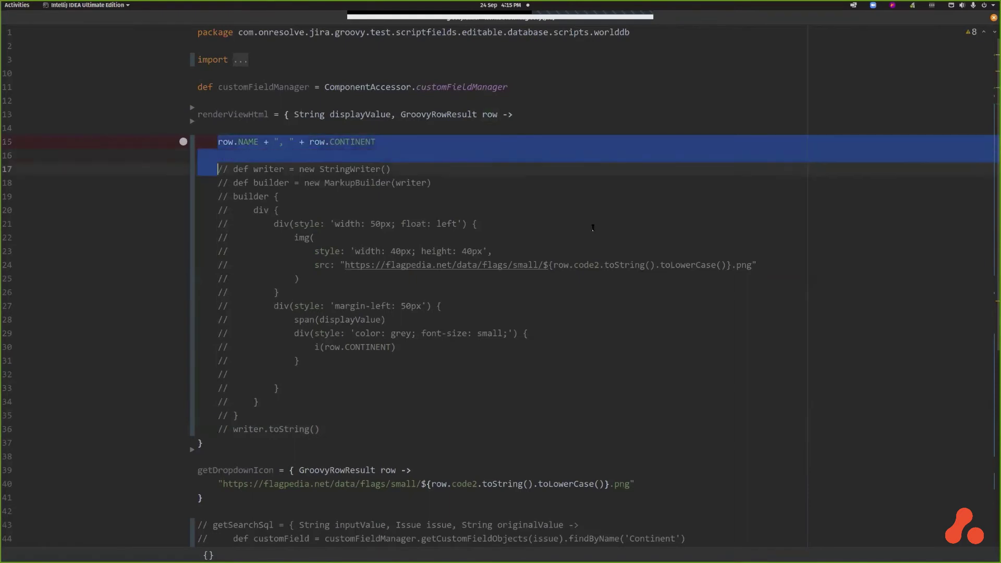
key("Escape")
key("Up")
key("shift+Down")
key("shift+Down")
key("Delete")
key("shift+Down")
key("shift+Down")
key("shift+Down")
key("shift+Down")
key("shift+Down")
key("shift+Down")
key("shift+Down")
key("shift+Down")
key("shift+Down")
key("shift+Down")
key("shift+Down")
key("shift+Down")
key("shift+Down")
key("shift+Down")
key("shift+Down")
key("shift+Down")
key("shift+Down")
key("shift+Down")
key("shift+Down")
key("shift+Down")
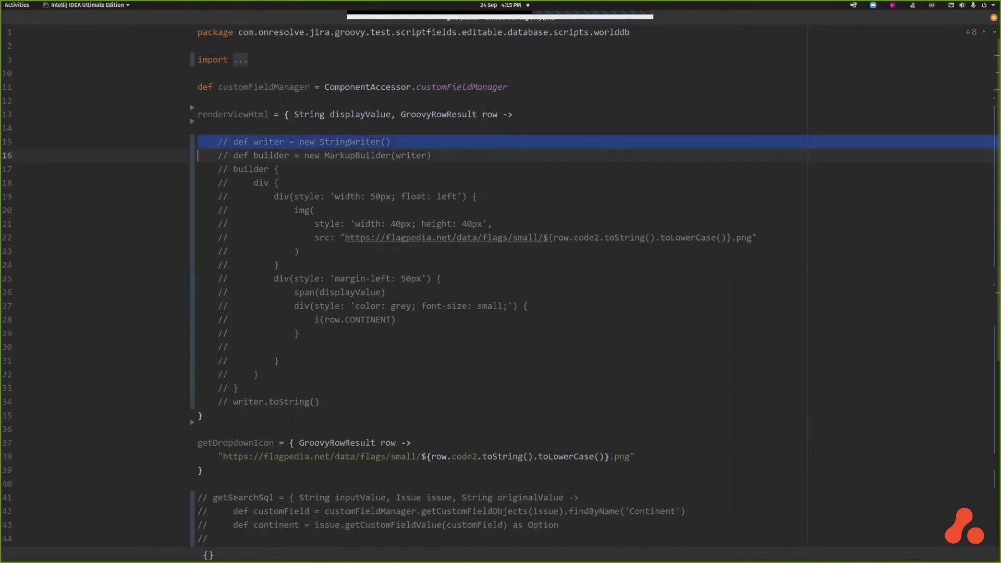
key("ctrl+slash")
key("Up")
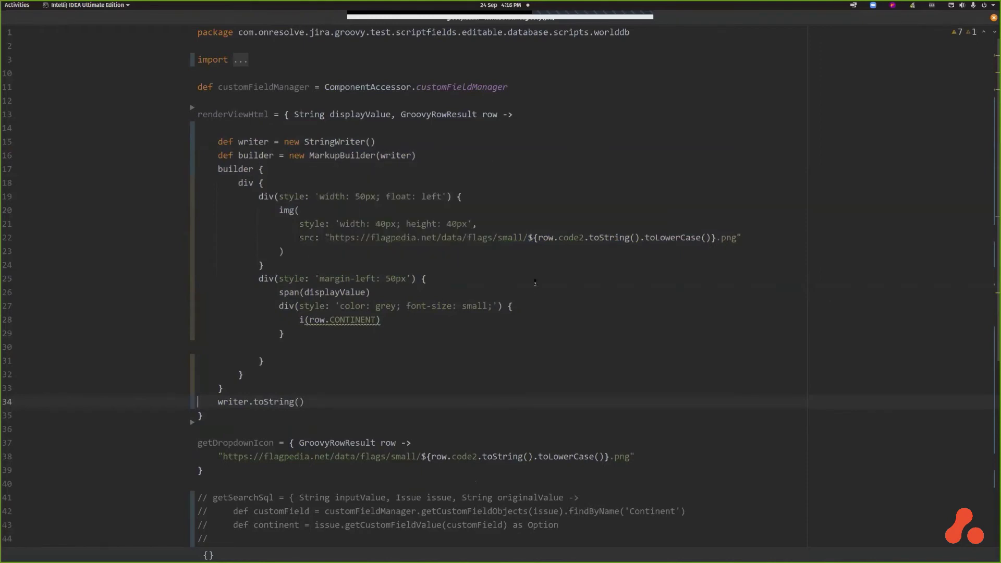
Step: Review the flagpedia image URL, displayValue and grey small-font continent line, then reload SSPA-28 in Chrome
left_click_drag(330, 238, 530, 236)
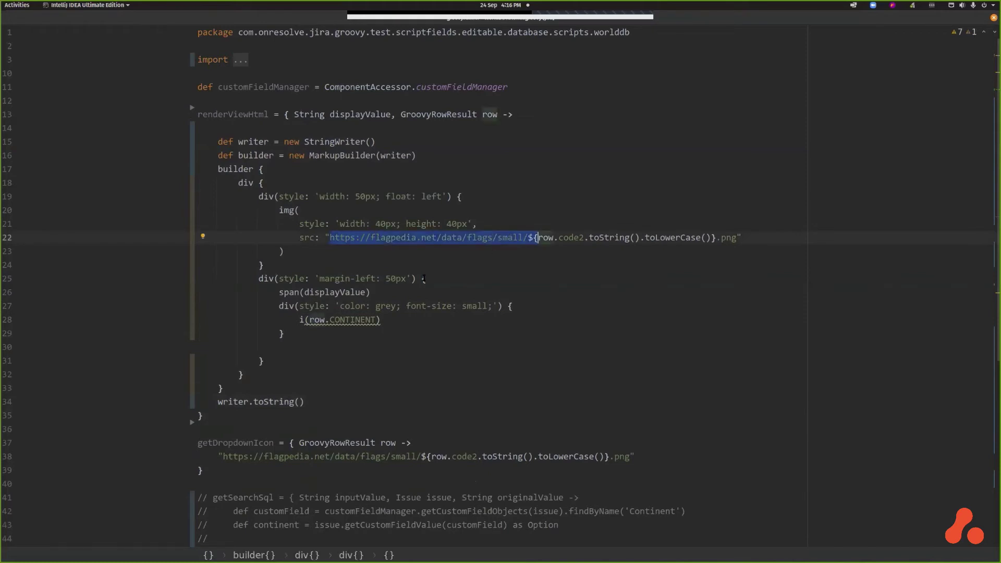
double_click(339, 292)
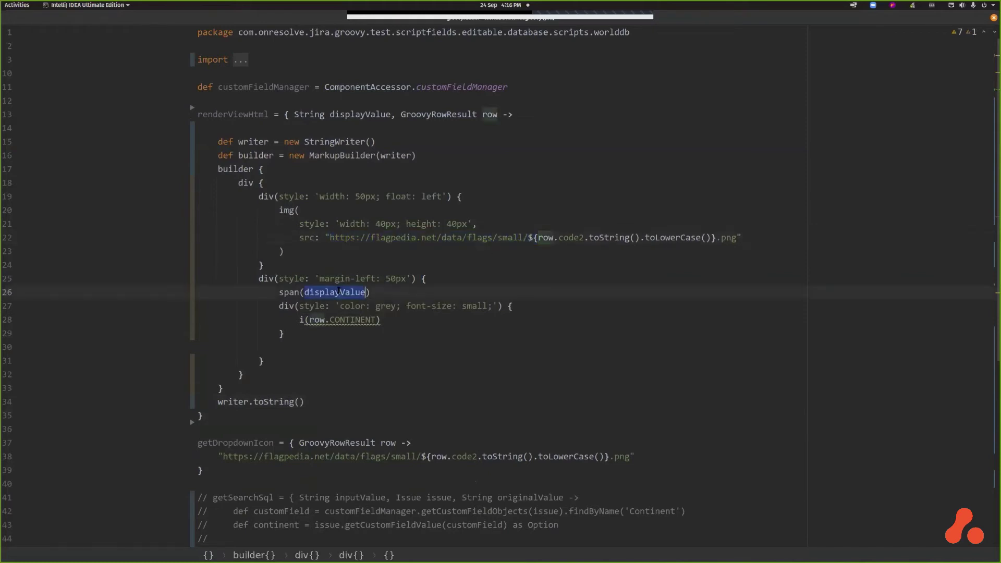
left_click(301, 319)
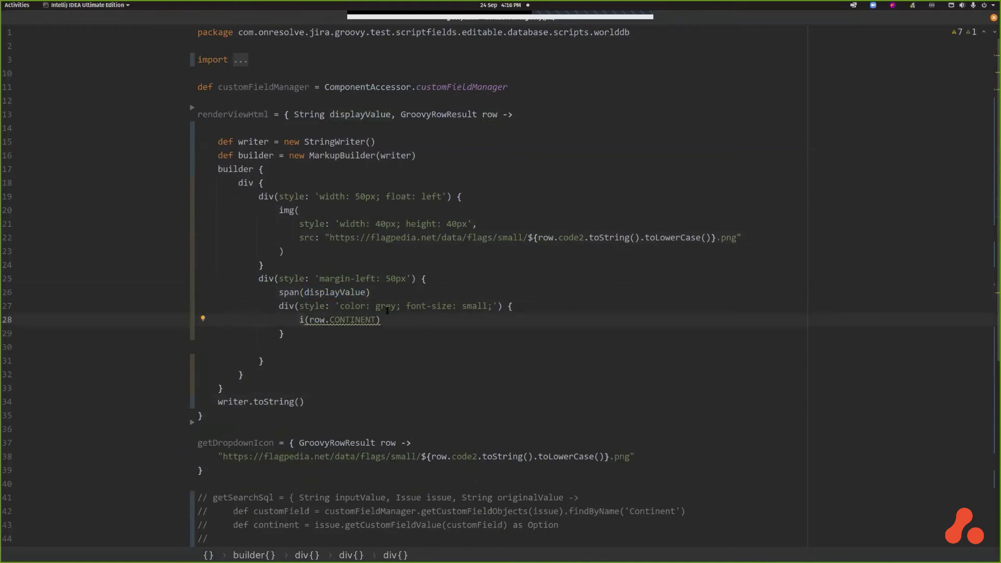
left_click_drag(339, 305, 487, 306)
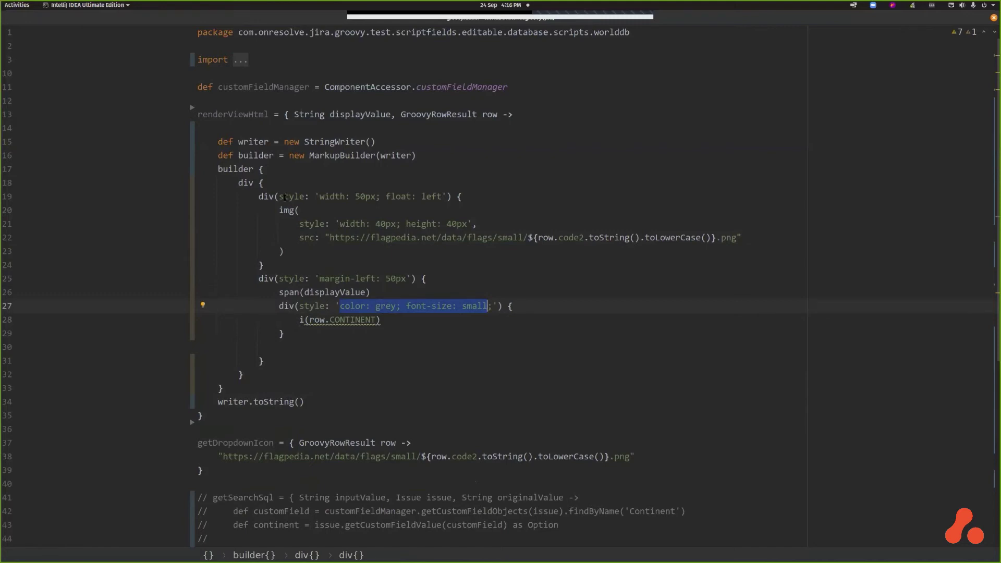
left_click(351, 155)
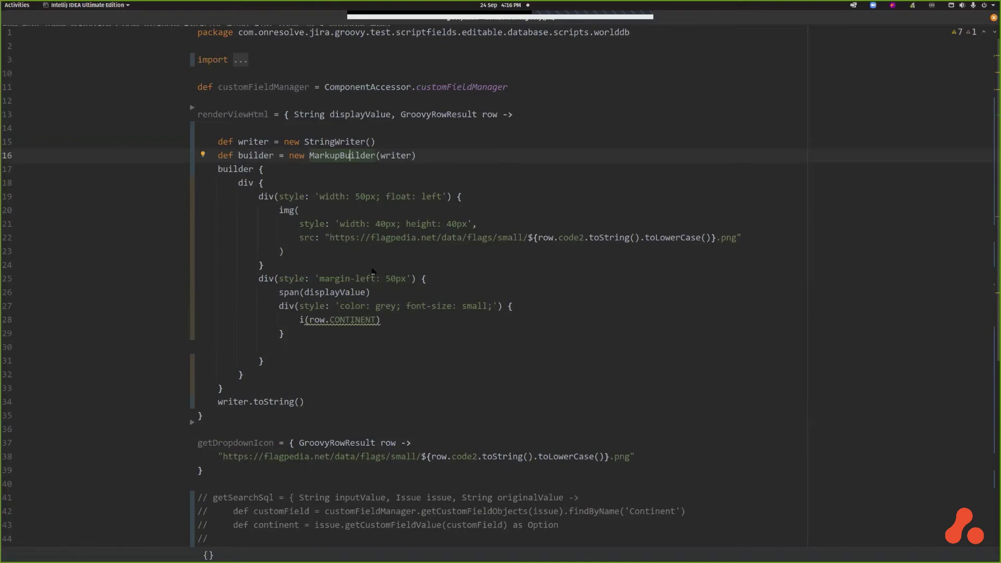
key("alt+Tab")
key("F5")
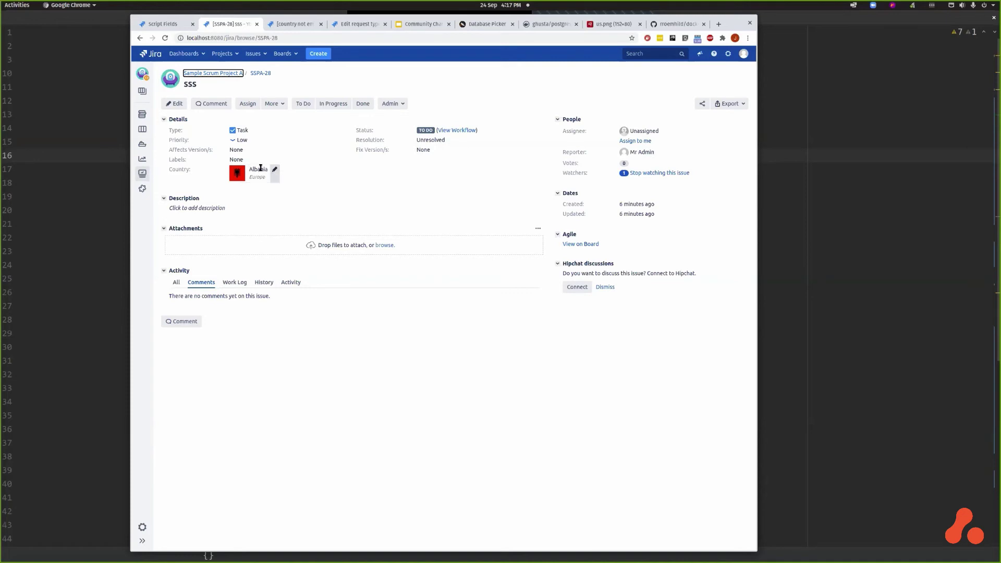
Step: Change the span wrapper around the country name to b and reload SSPA-28 to preview bold
left_click(112, 217)
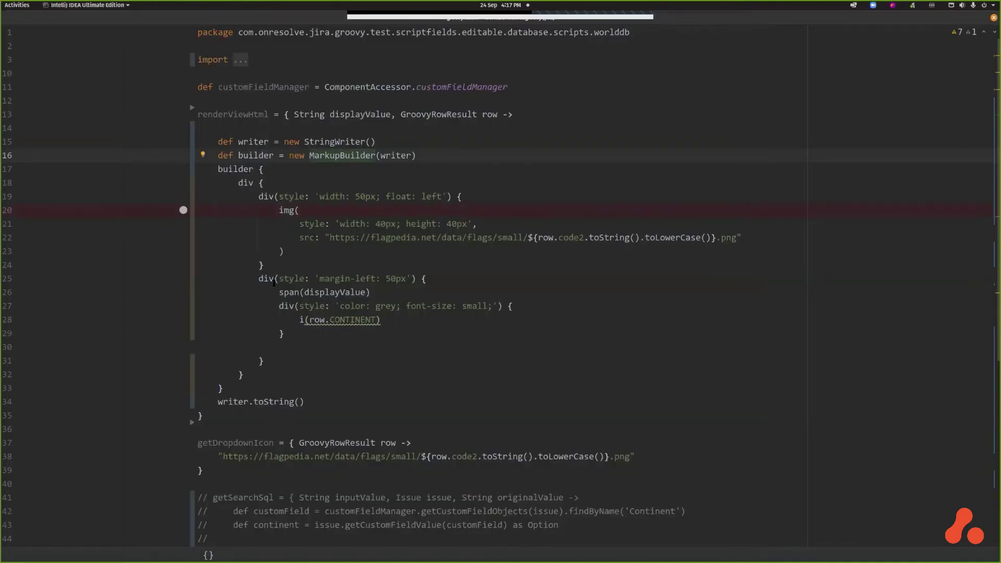
double_click(295, 290)
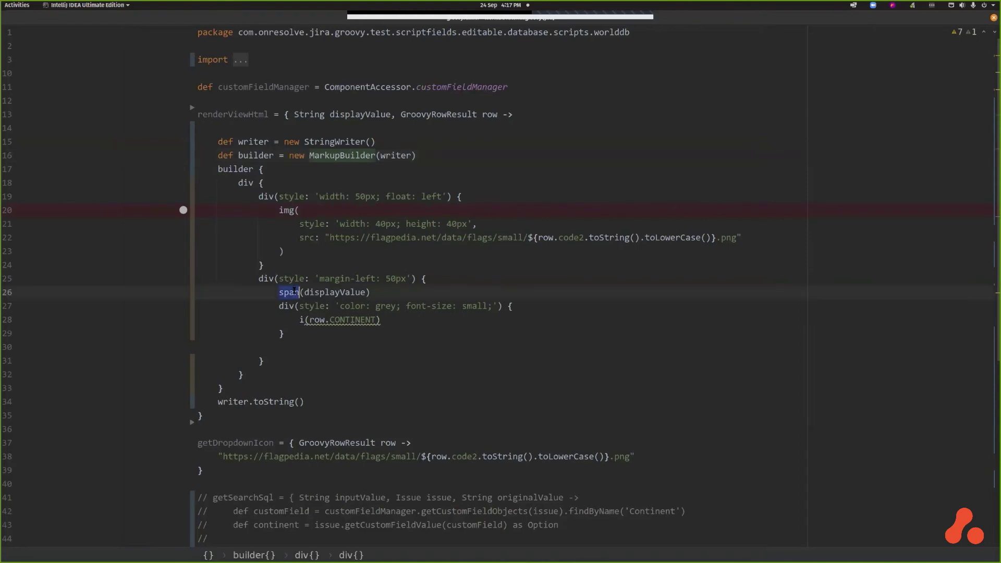
type("b")
key("Escape")
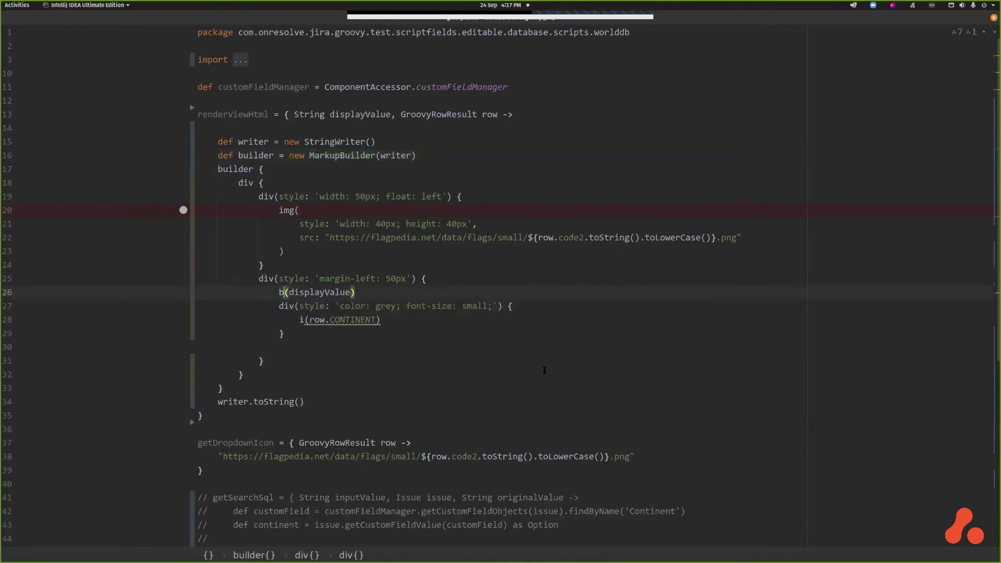
key("alt+Tab")
key("F5")
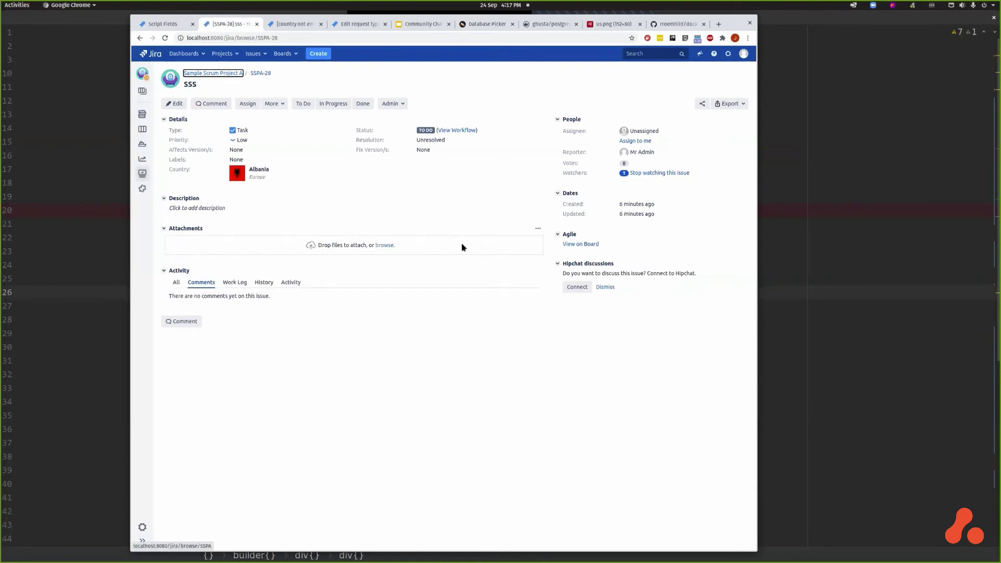
Step: Restore the b element back to span and return to the SSPA-28 issue page
key("alt+Tab")
key("BackSpace")
type("span(displayValue")
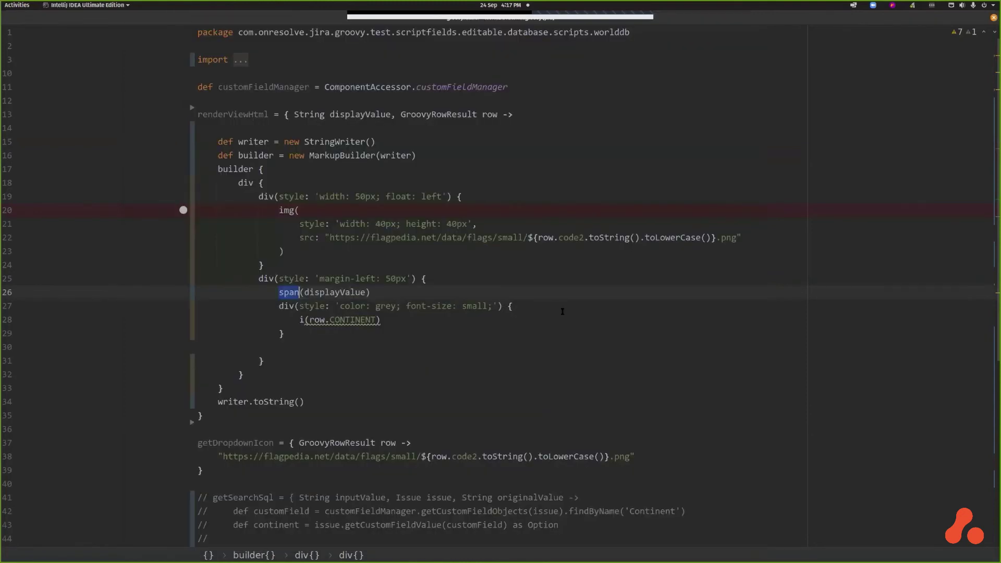
key("alt+Tab")
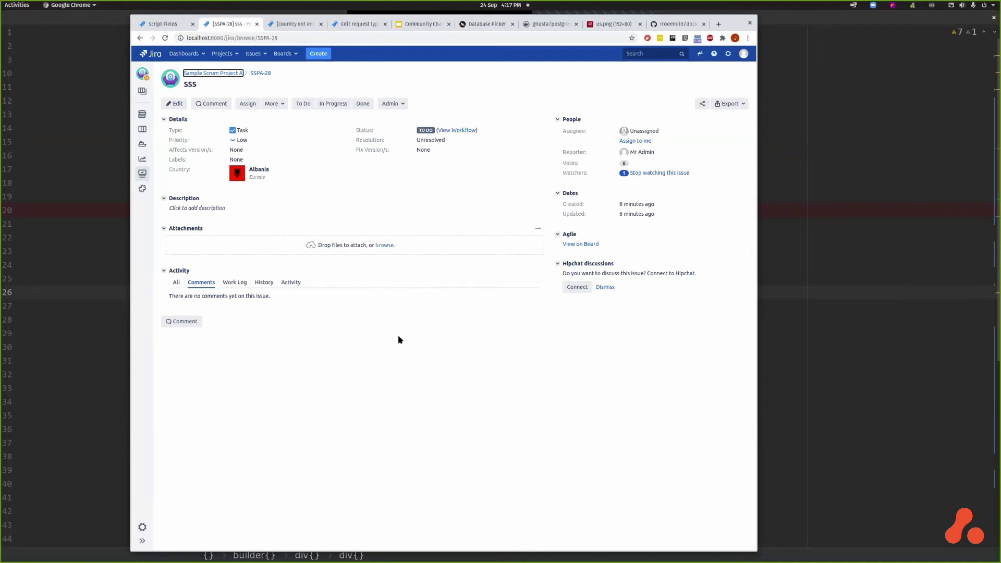
Step: Show the 'country not empty' filter results, then uncomment the renderColumnHtml closure returning displayValue
key("ctrl+Tab")
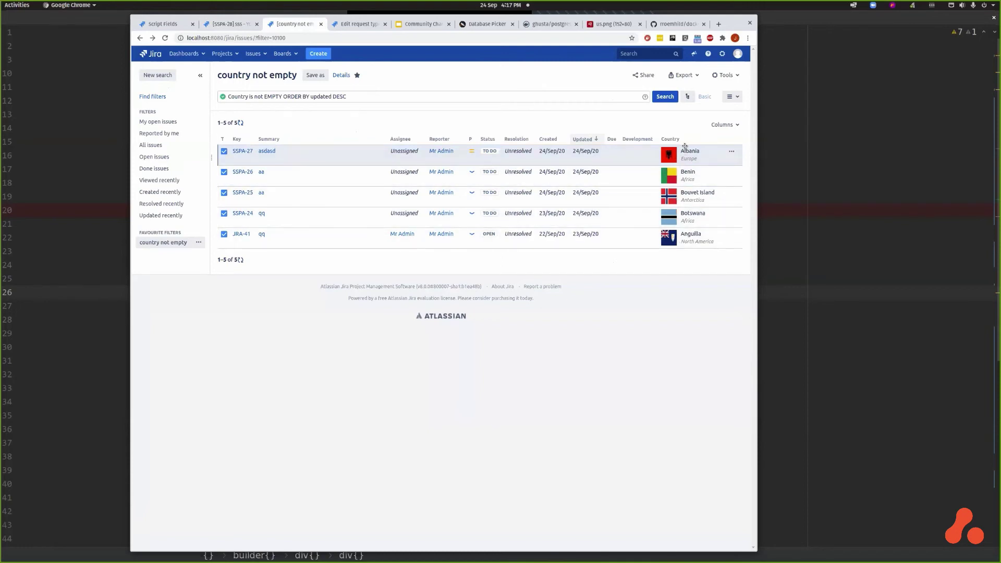
left_click(99, 334)
scroll(379, 430, "down", 9)
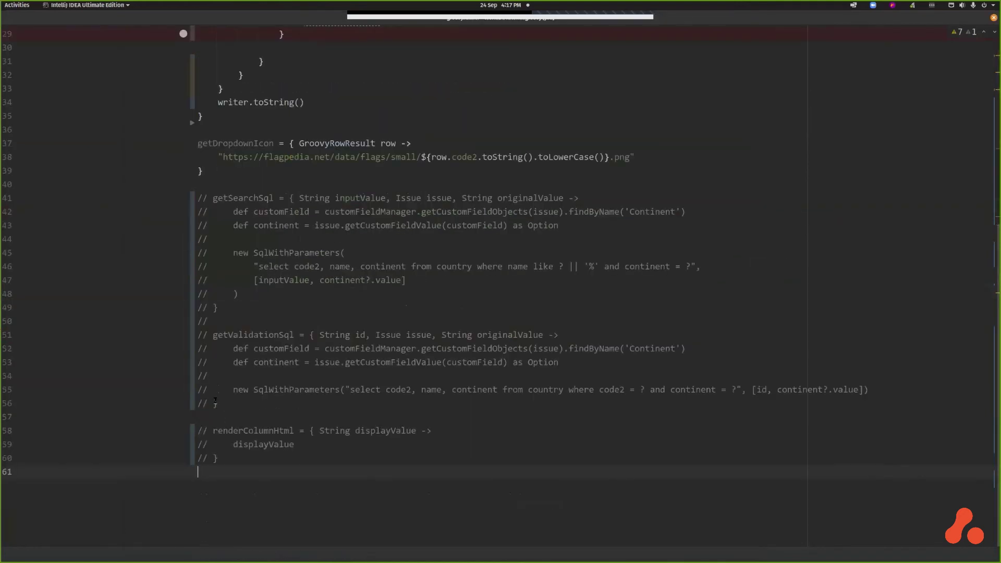
left_click(212, 429)
key("Home")
key("shift+Down")
key("shift+Down")
key("shift+Down")
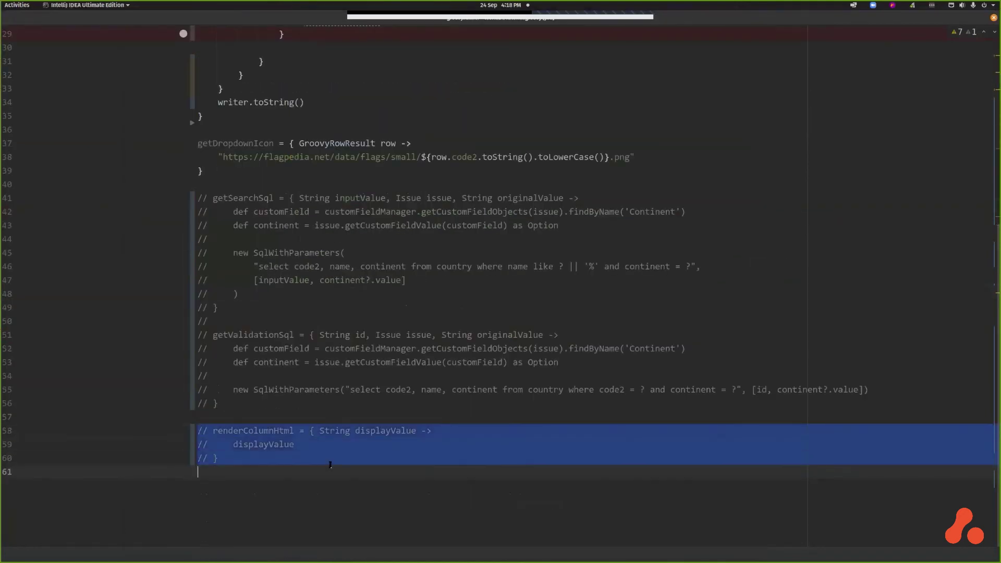
key("ctrl+slash")
key("Up")
key("Up")
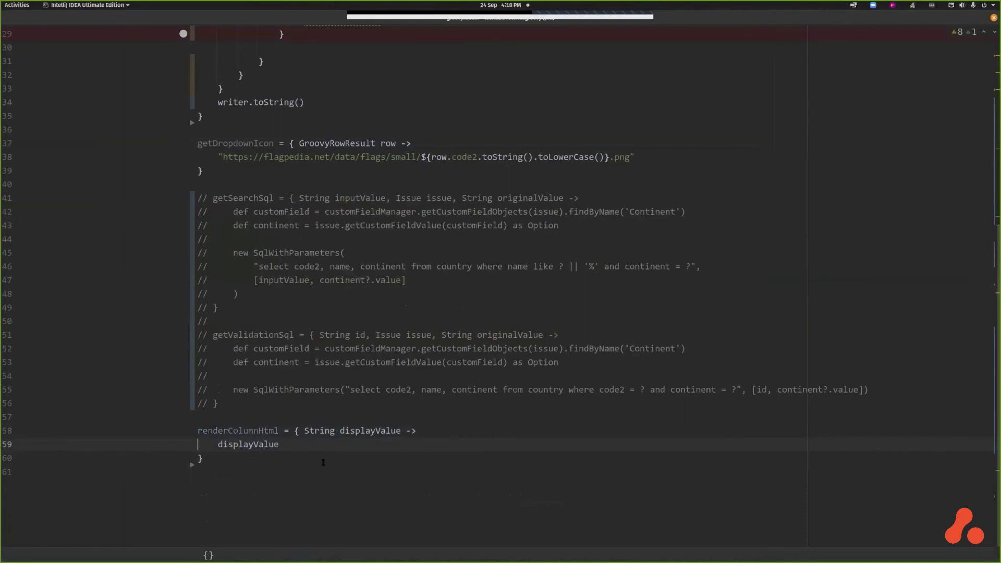
double_click(346, 431)
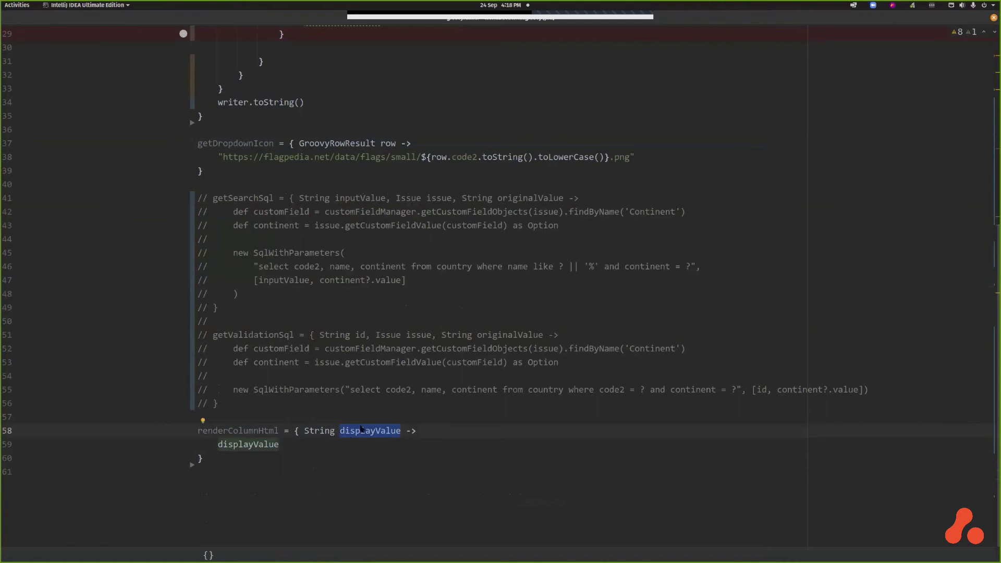
Step: Reload the filter results to see plain country names, then return to the SSPA-28 issue tab
key("alt+Tab")
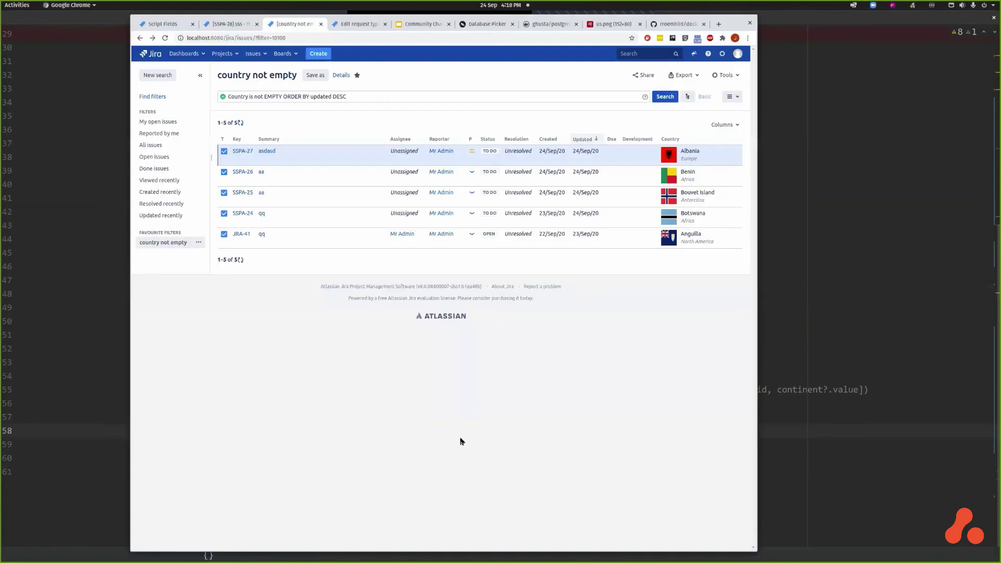
key("F5")
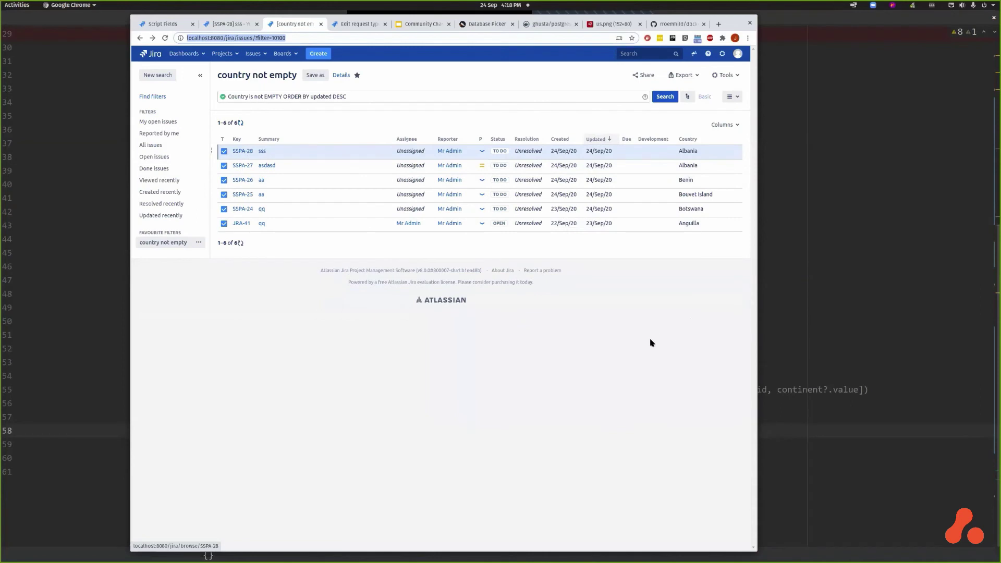
key("ctrl+Page_Up")
key("ctrl+Page_Up")
key("ctrl+Page_Down")
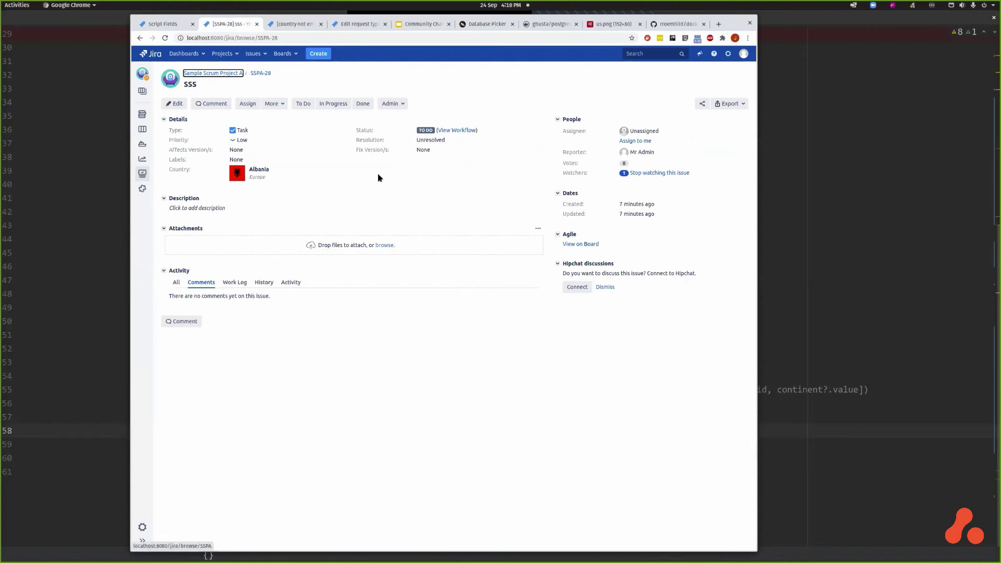
Step: Start a new issue with Continent Antarctica and browse the still-unfiltered Country list
key("c")
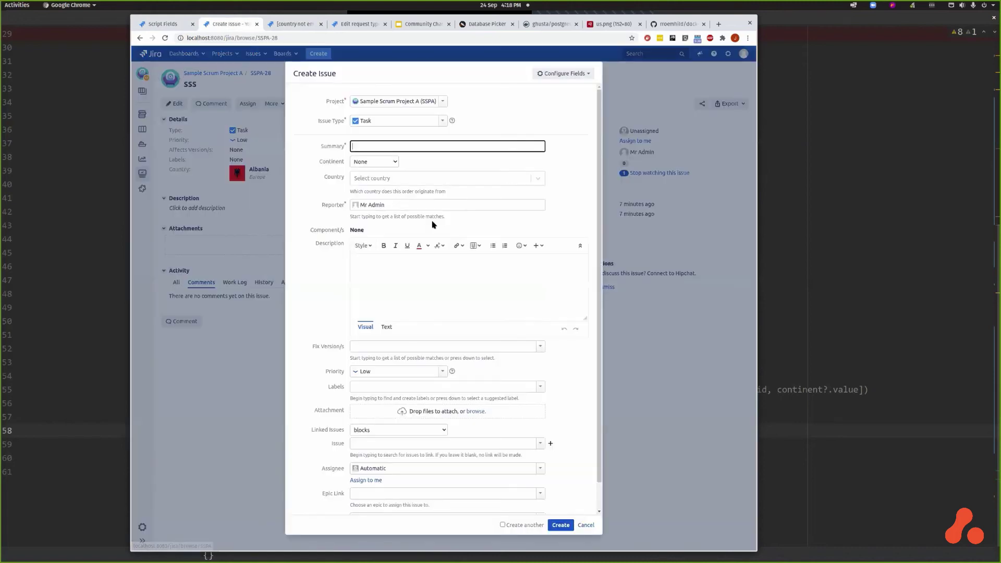
left_click(388, 164)
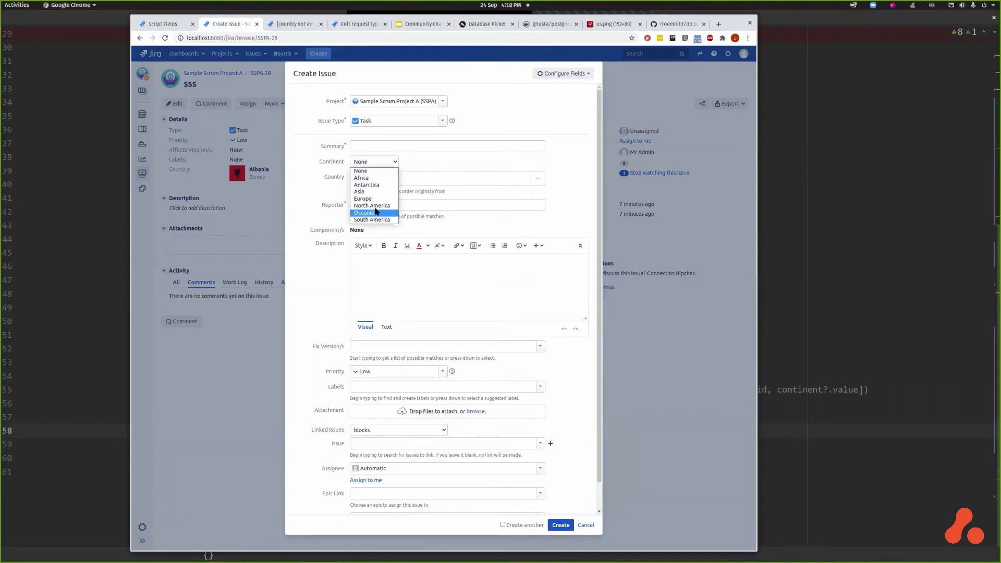
left_click(375, 184)
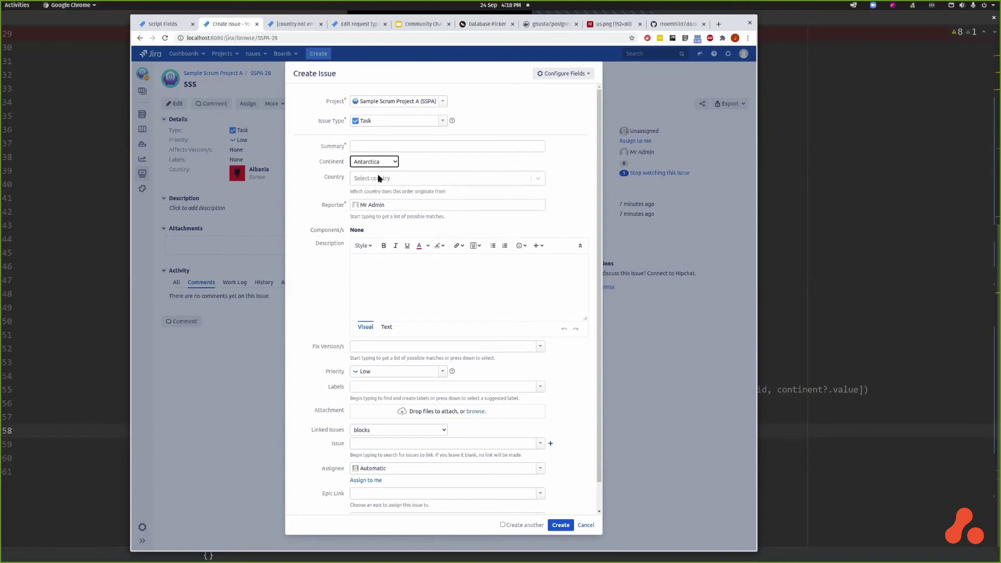
left_click(378, 180)
scroll(404, 235, "down", 5)
scroll(405, 237, "up", 5)
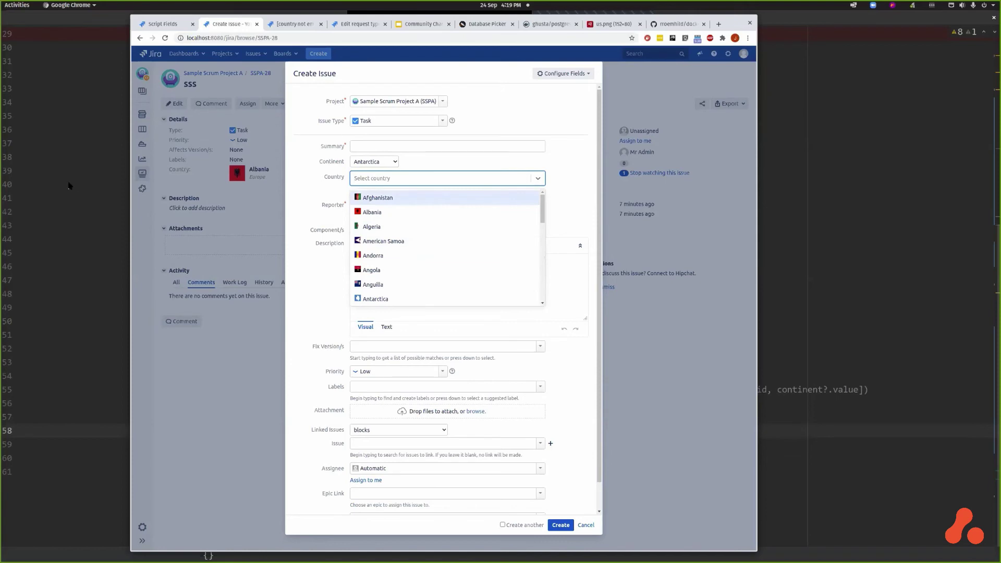
left_click(70, 187)
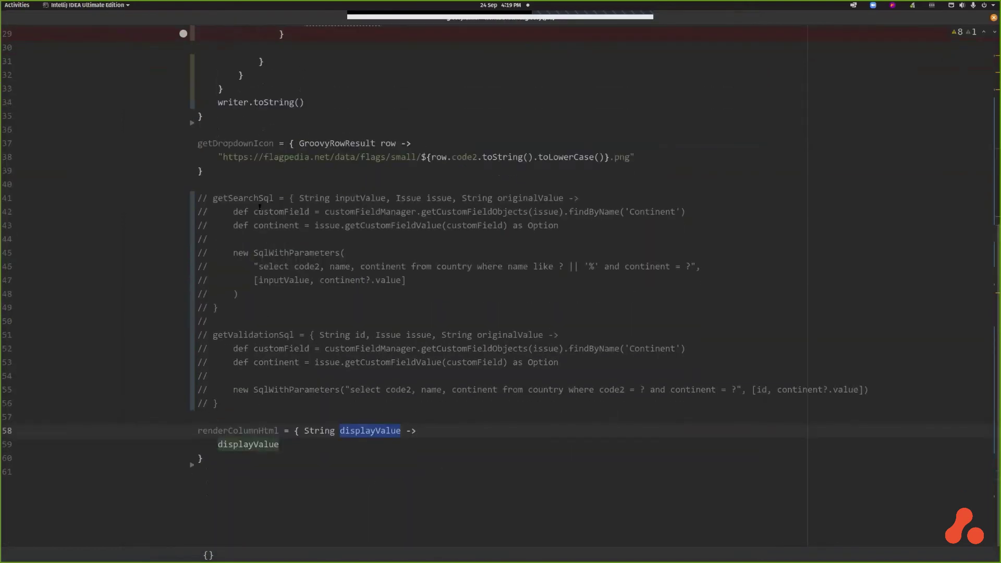
Step: Uncomment the getSearchSql closure on lines 41–50
left_click(198, 198)
key("shift+Down")
key("shift+Down")
key("shift+Down")
key("shift+Down")
key("shift+Down")
key("shift+Down")
key("shift+Down")
key("shift+Down")
key("shift+Down")
key("shift+Down")
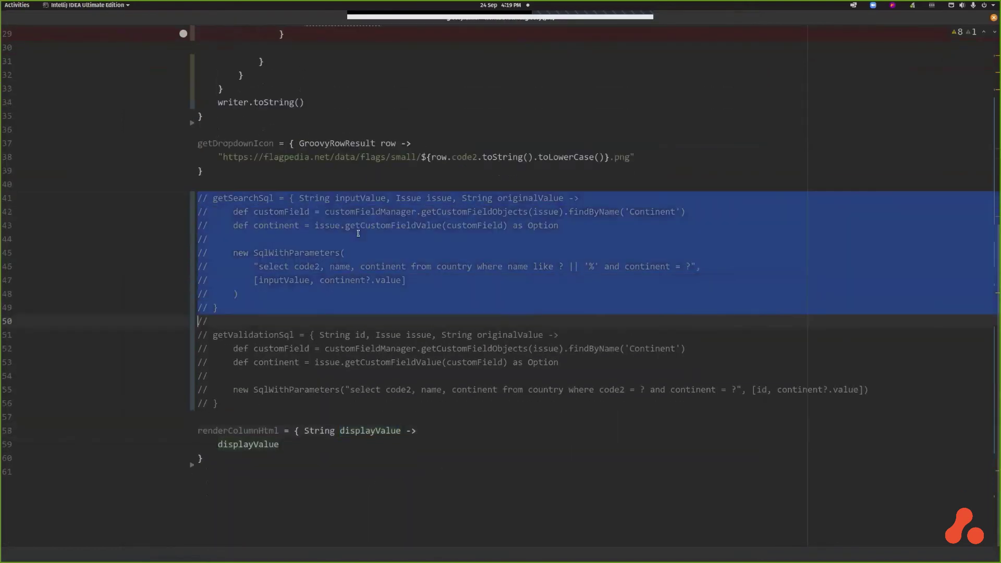
key("ctrl+slash")
key("Up")
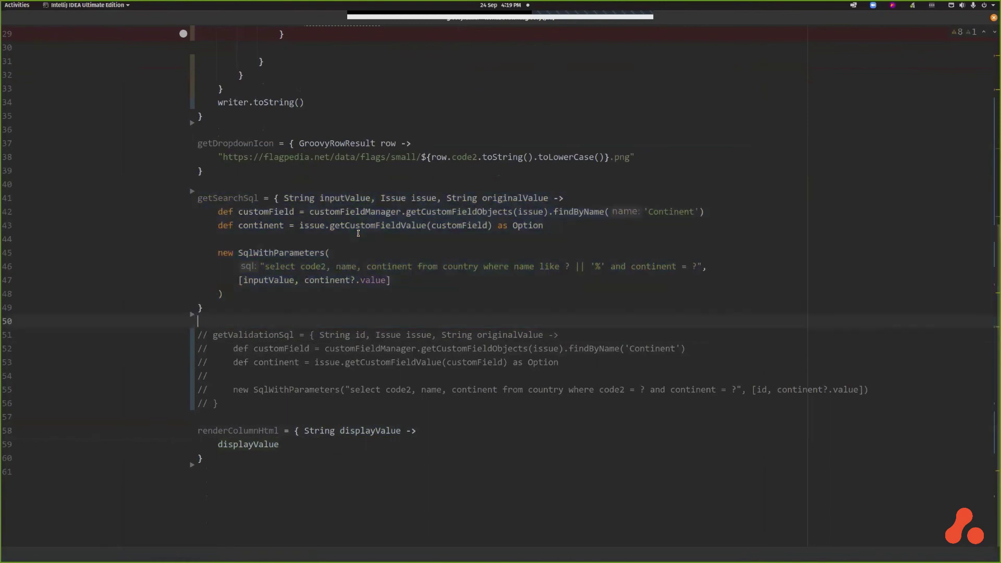
Step: Walk through inputValue, the issue's Continent value and the 'and continent = ?' clause in the search SQL
double_click(327, 197)
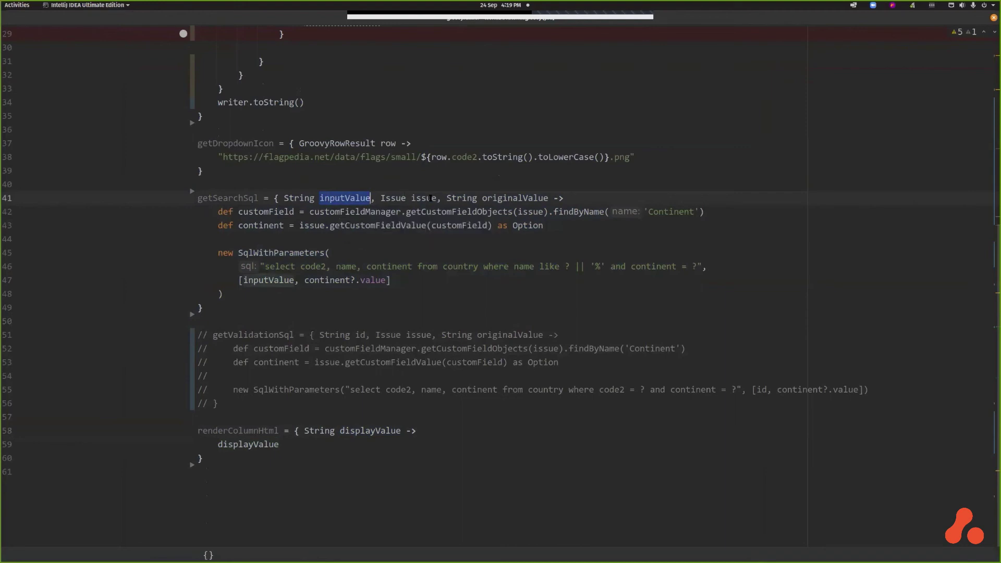
mouse_move(430, 198)
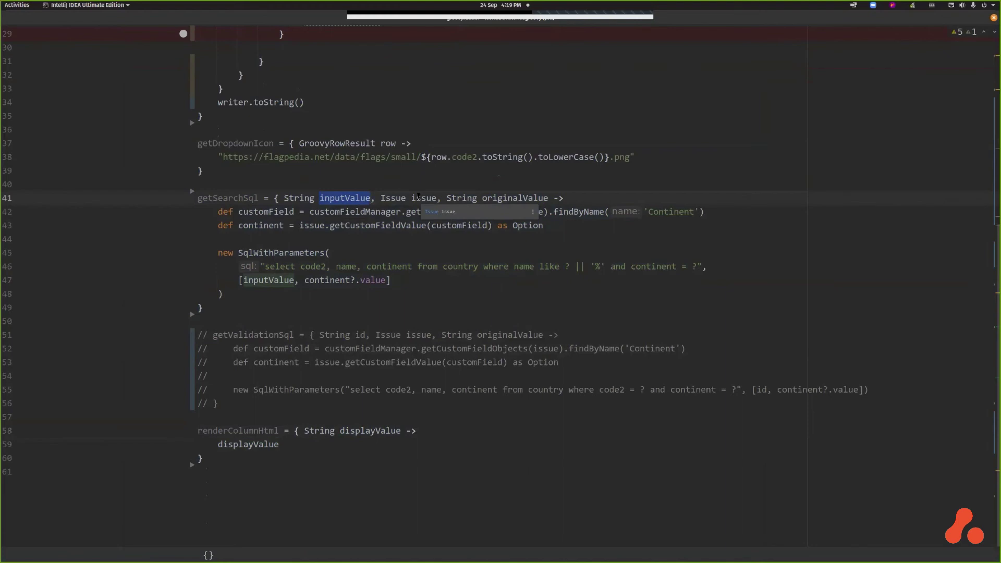
double_click(418, 197)
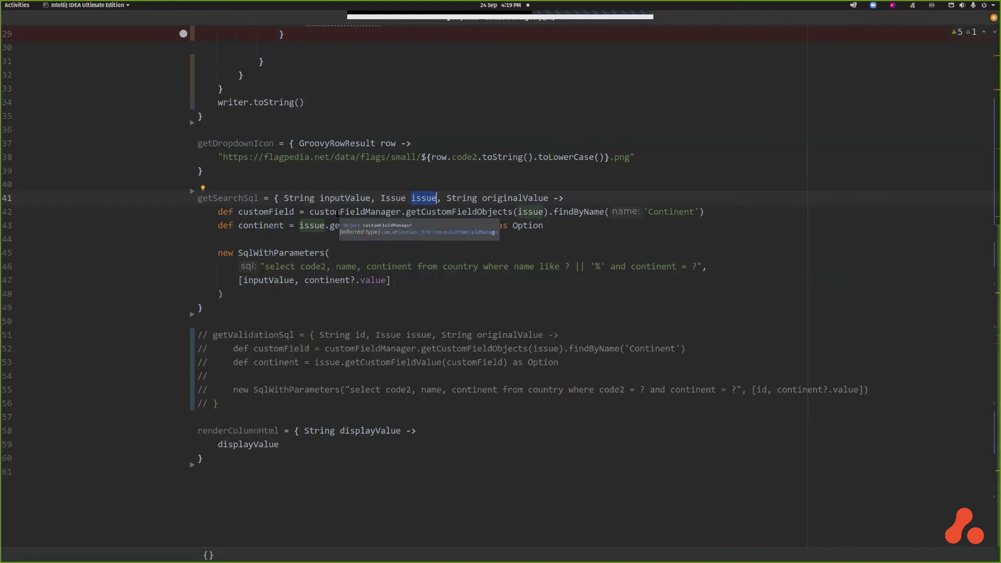
double_click(665, 211)
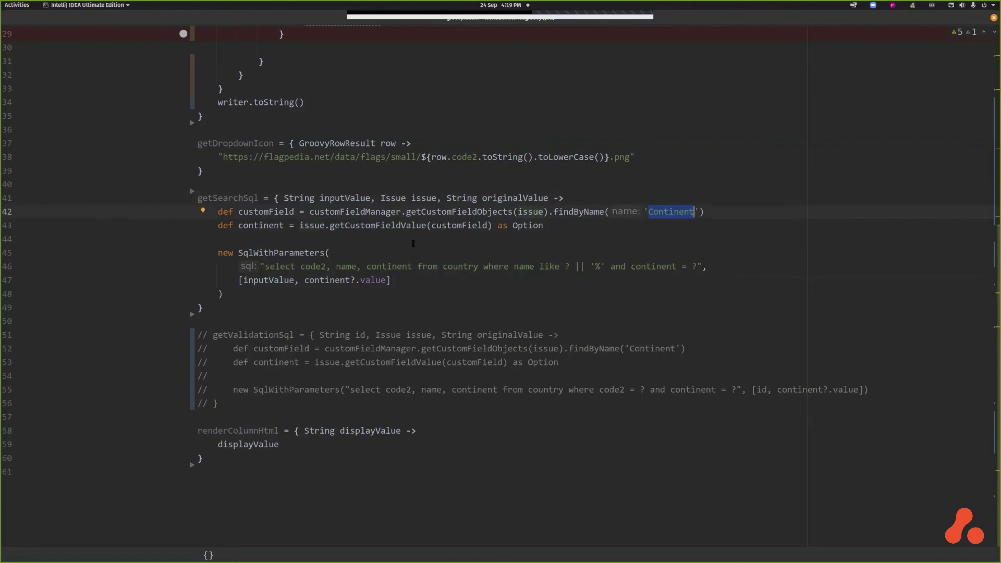
double_click(285, 226)
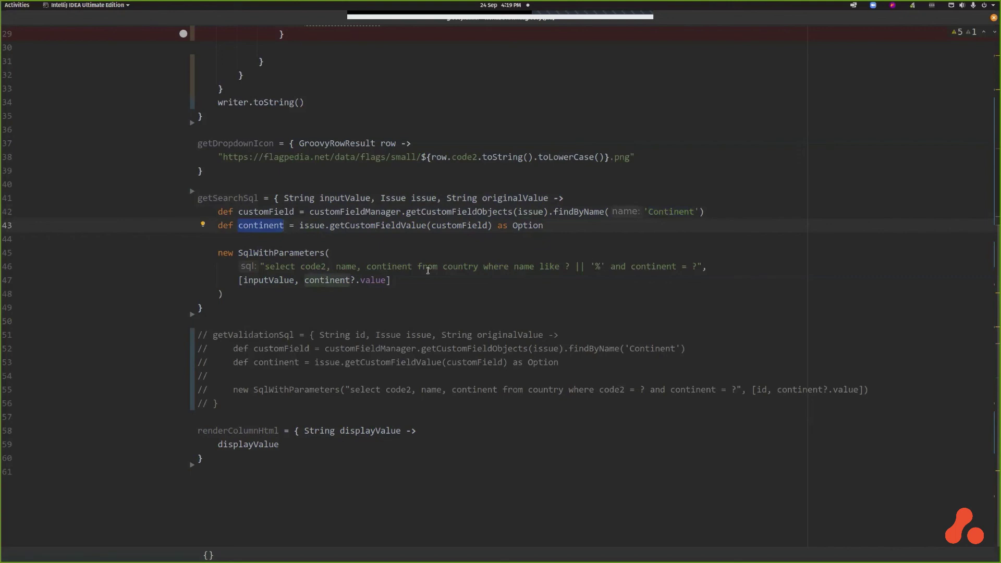
left_click_drag(265, 266, 695, 268)
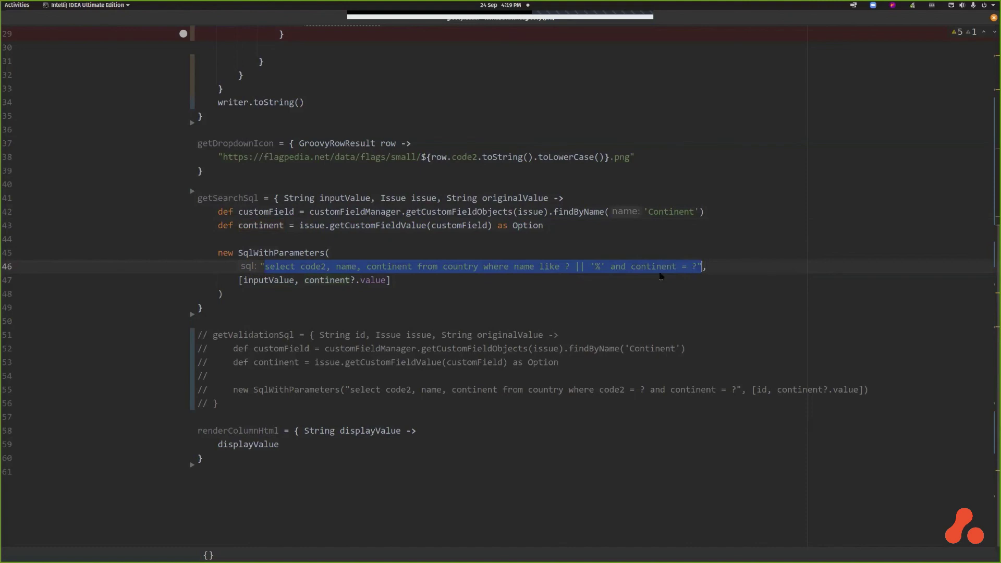
left_click_drag(612, 266, 690, 268)
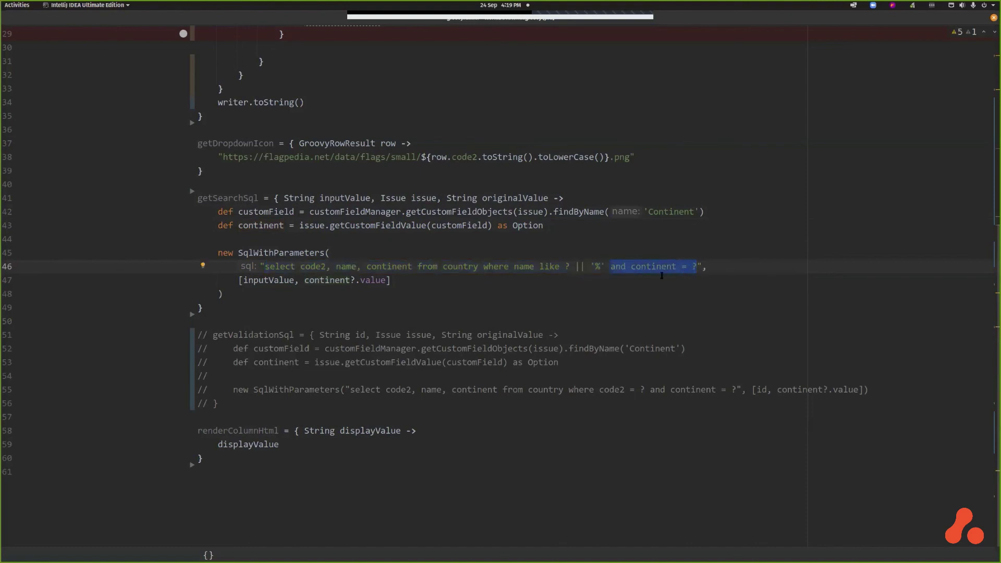
Step: Set Continent to Africa and check that the Country list offers only African countries
key("alt+Tab")
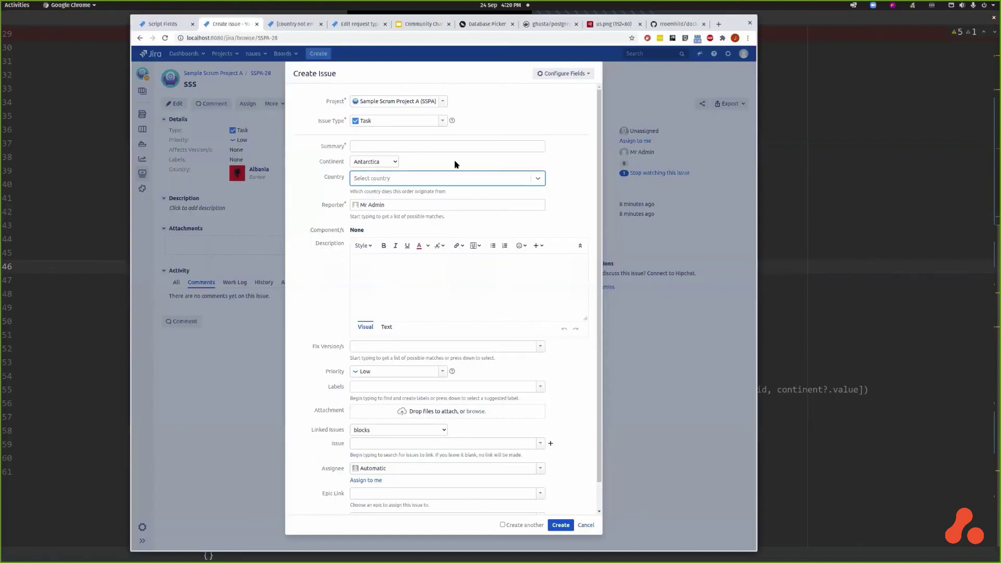
left_click(386, 166)
left_click(386, 176)
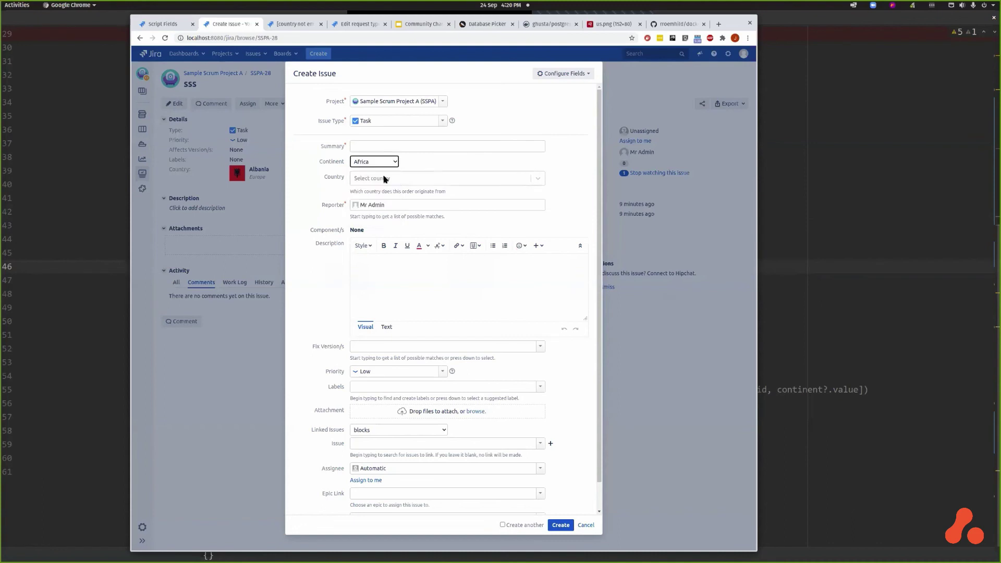
left_click(385, 178)
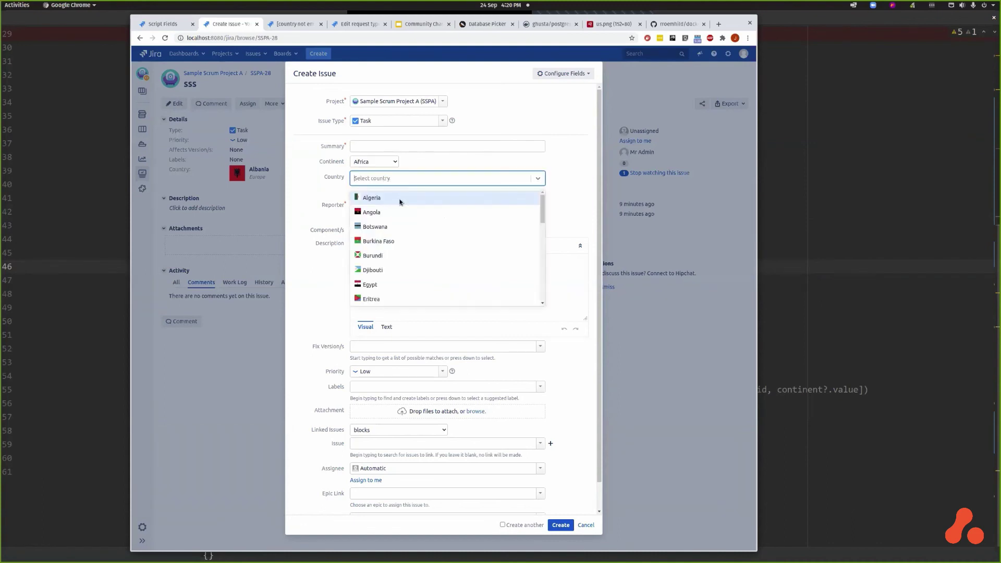
scroll(400, 201, "down", 3)
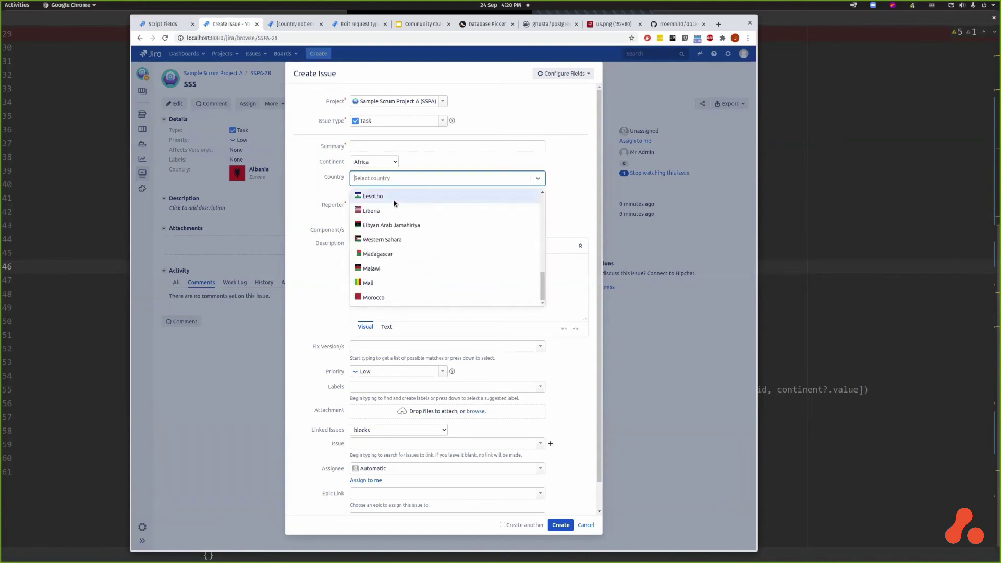
Step: Switch Continent to Antarctica and confirm only Antarctic territories are offered for Country
left_click(384, 163)
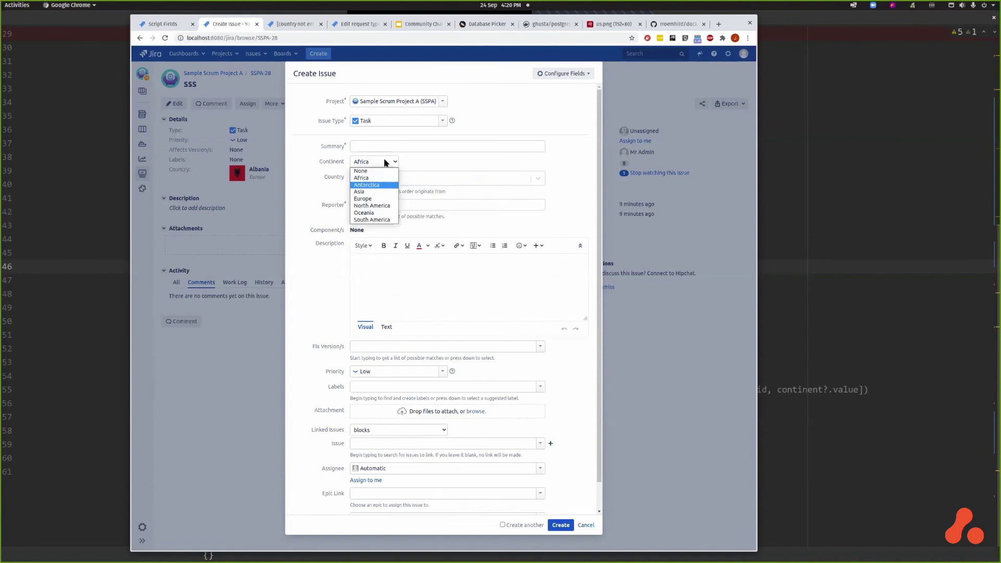
left_click(379, 181)
left_click(379, 182)
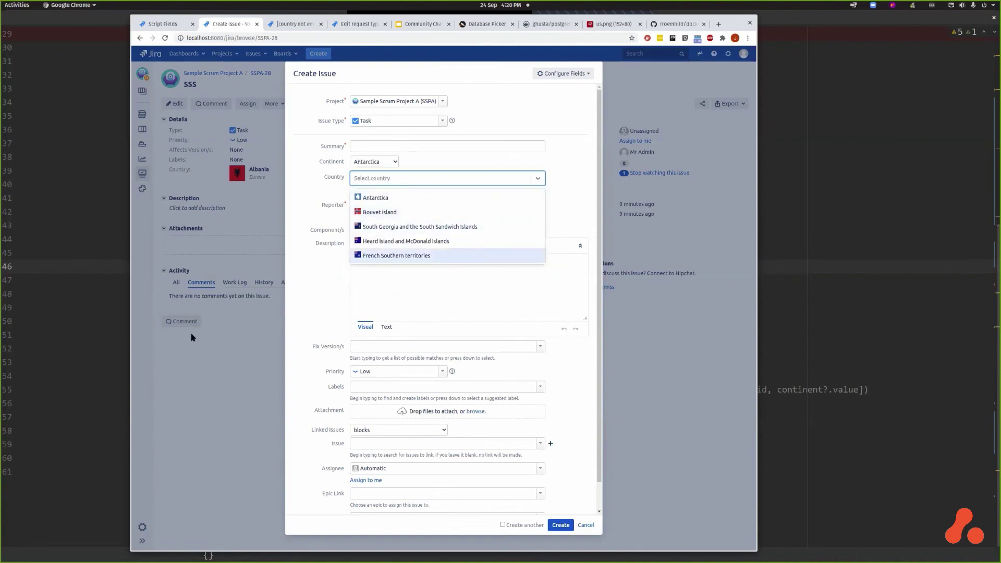
key("alt+Tab")
left_click(263, 335)
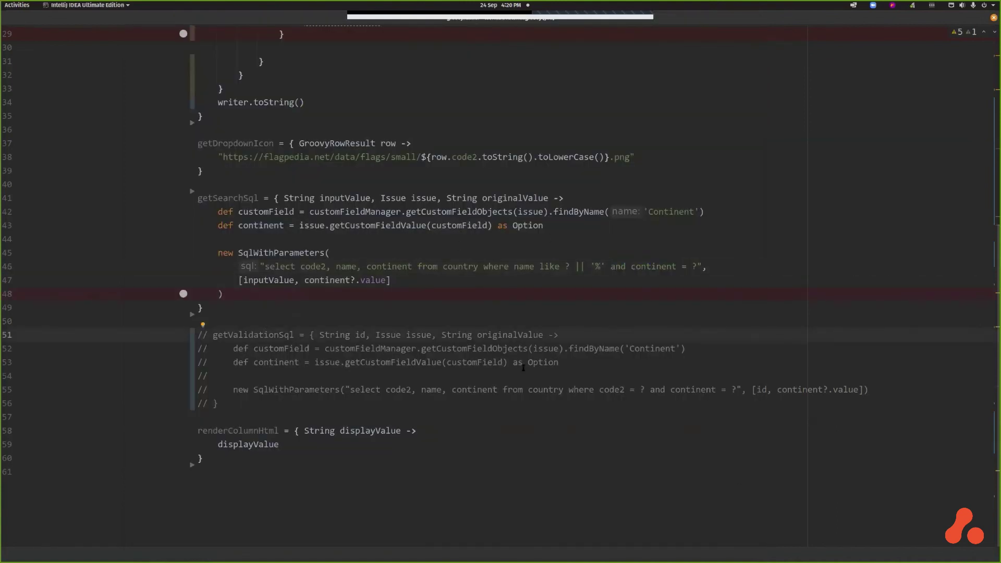
Step: Uncomment the getValidationSql closure on lines 51–56 and return to the Create Issue form
key("shift+Down")
key("shift+Down")
key("shift+Down")
key("shift+Down")
key("shift+Down")
key("shift+Down")
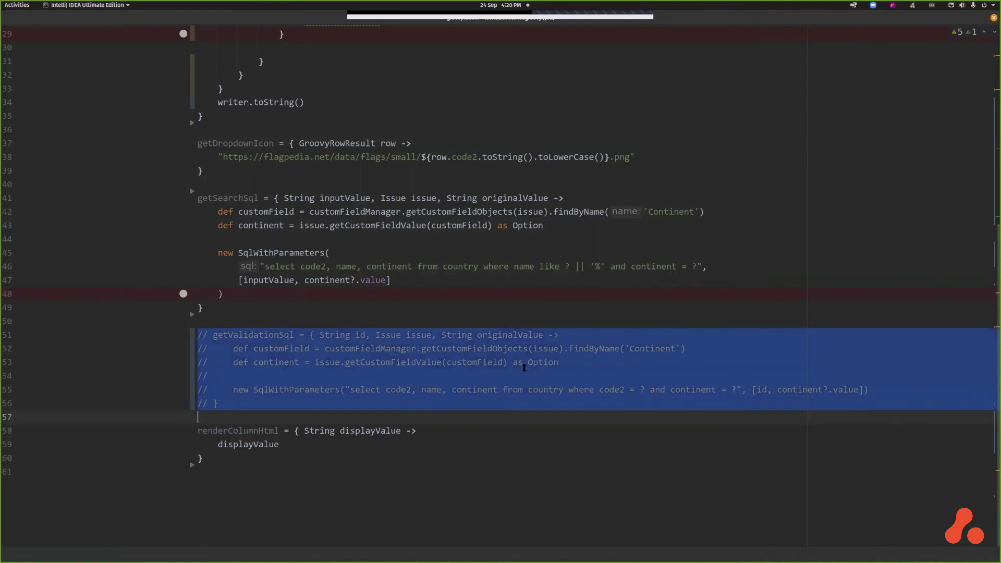
key("ctrl+slash")
left_click(523, 365)
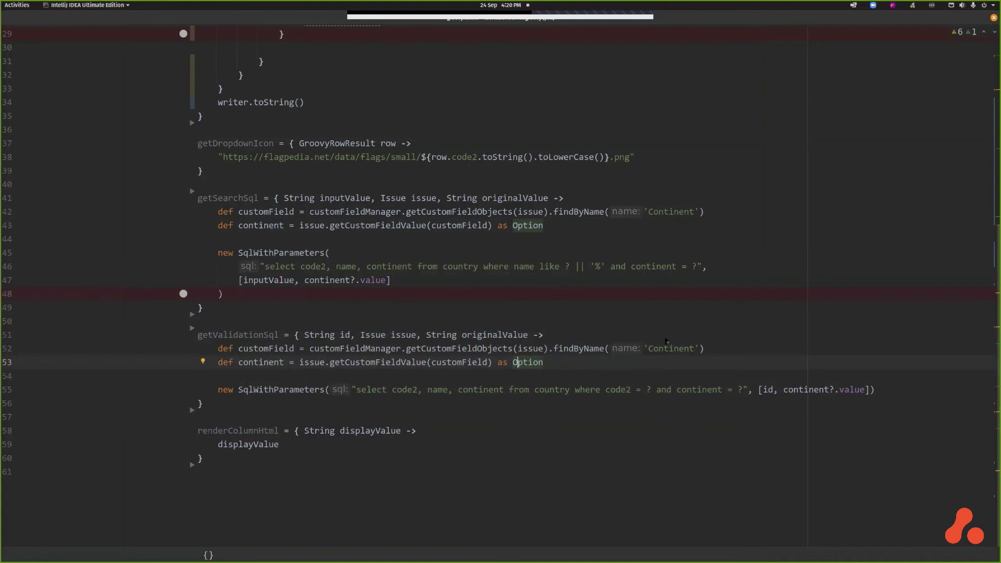
key("alt+Tab")
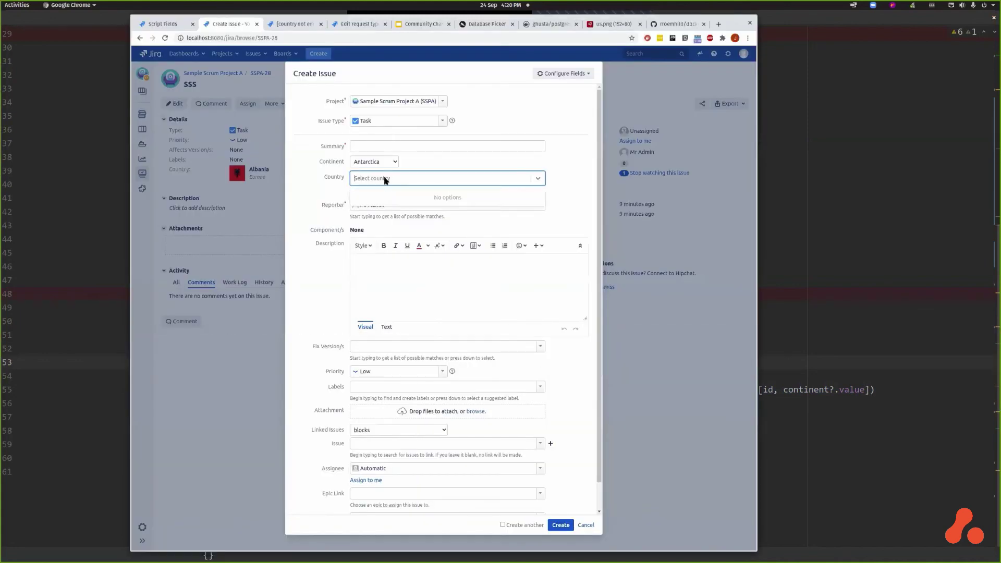
Step: Enter summary 'asdasdasd', set Continent to Antarctica and Country to Bouvet Island
left_click(385, 180)
left_click(385, 197)
left_click(391, 146)
type("asdasdasd")
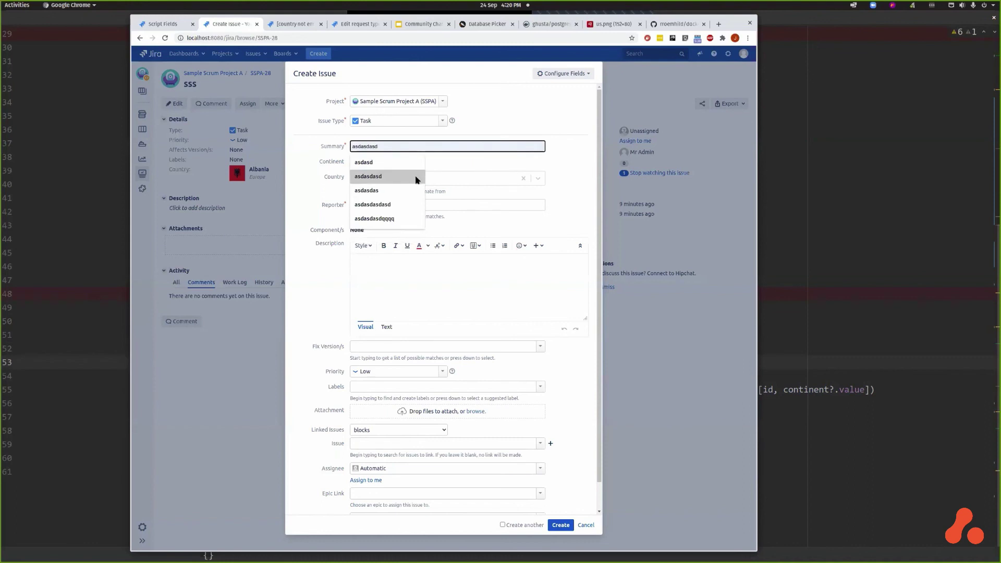
key("Tab")
type("an")
left_click(388, 180)
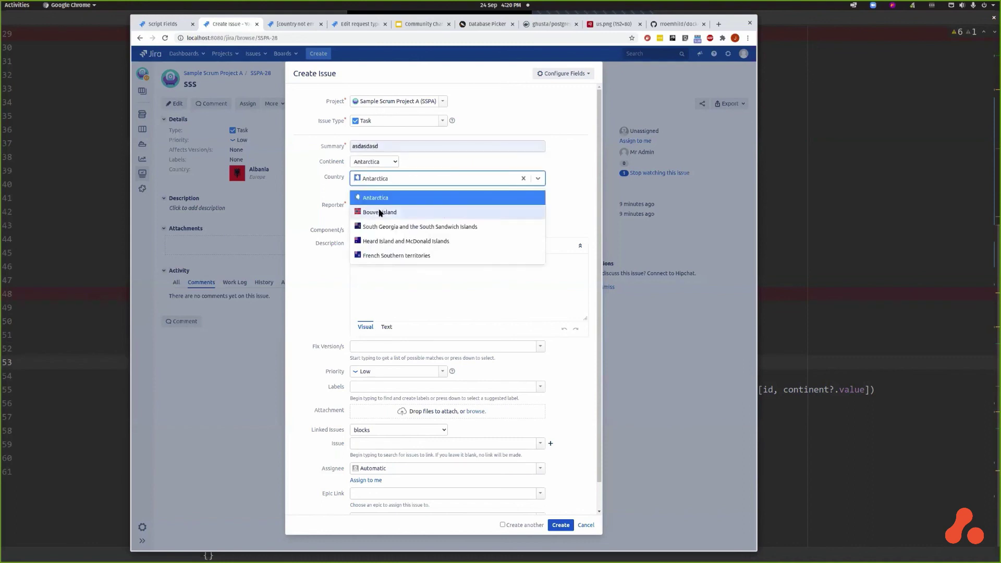
left_click(396, 212)
Step: Change Continent to Africa, see Bouvet Island rejected, then create the issue with Djibouti
left_click(386, 163)
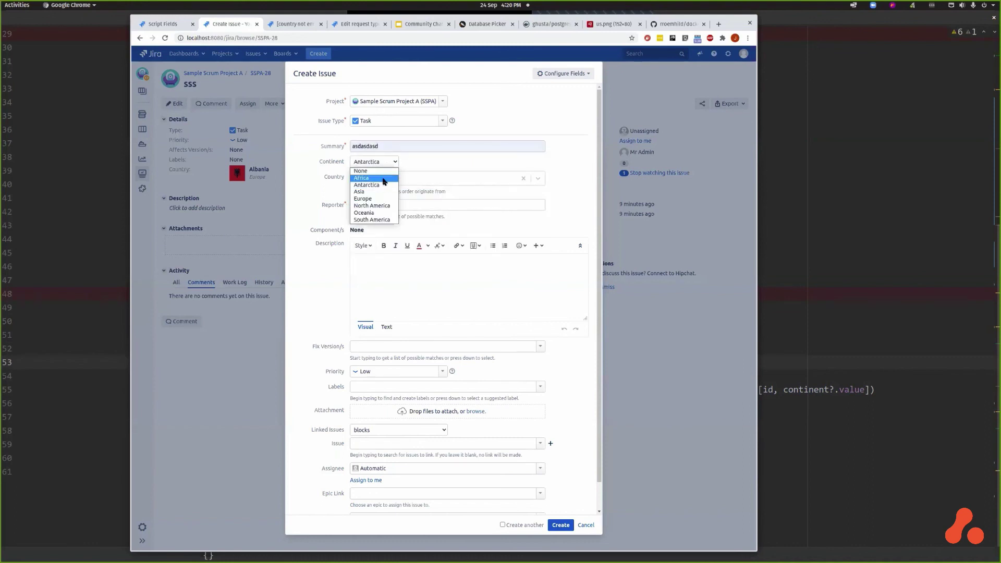
left_click(384, 178)
left_click(556, 526)
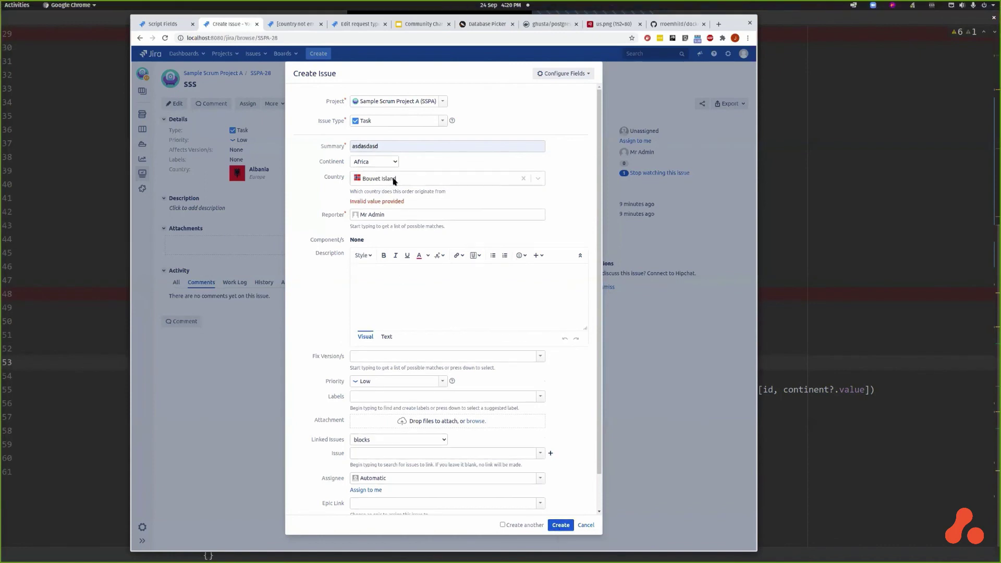
left_click(393, 180)
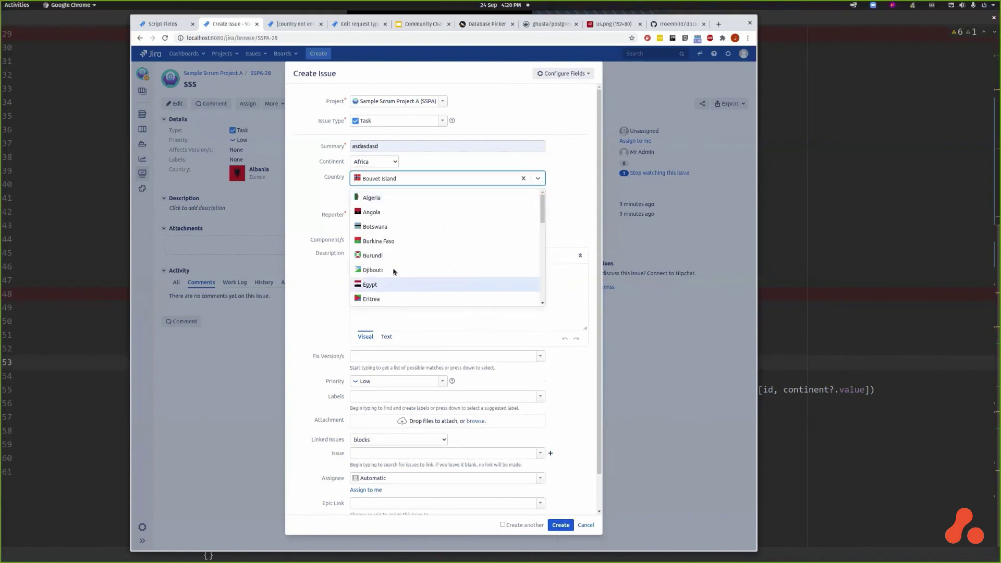
left_click(394, 271)
left_click(561, 525)
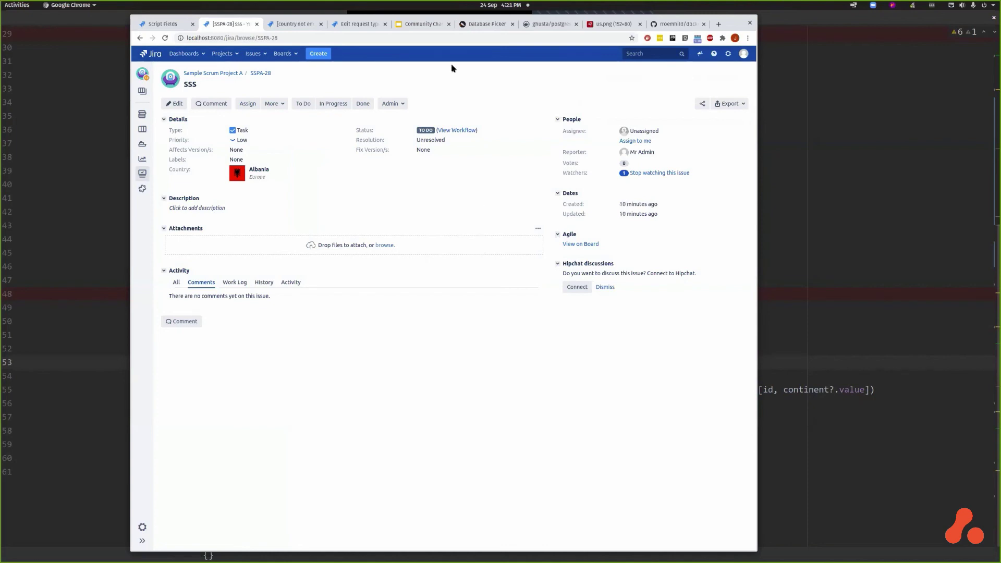
Step: Jump to the 'Dealing with Disabling Options' section of the Database Picker docs and scroll its example
left_click(473, 25)
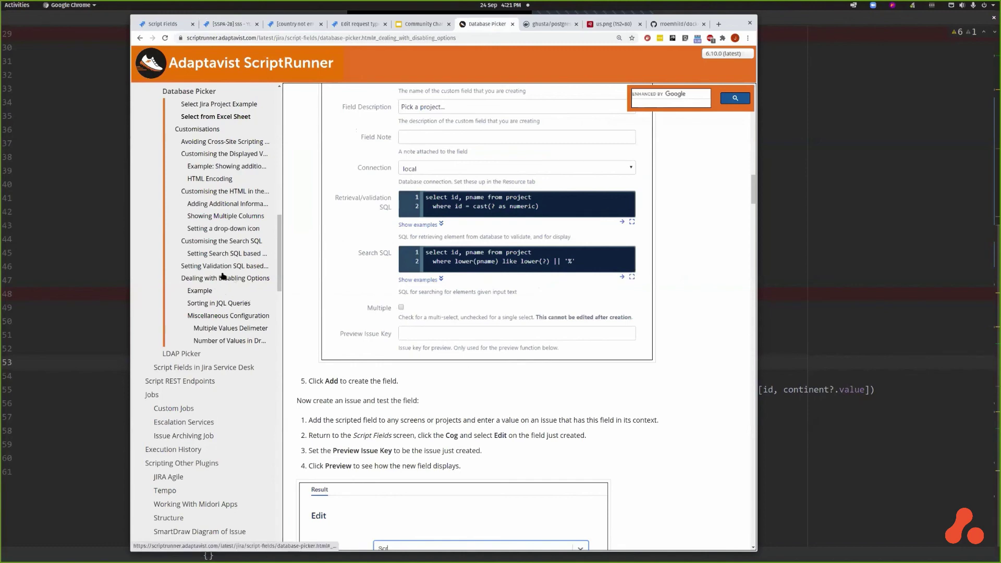
left_click(221, 278)
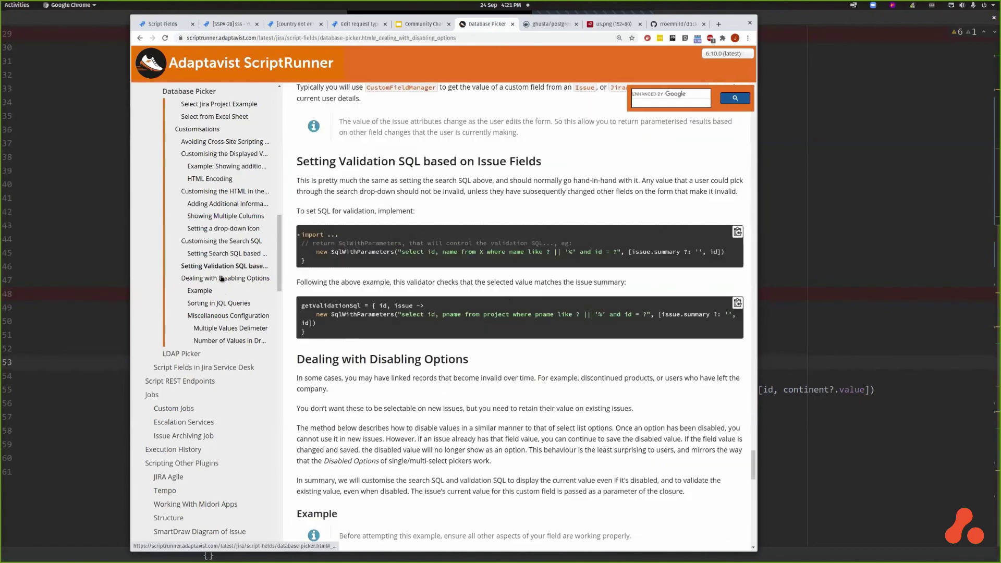
scroll(452, 365, "down", 3)
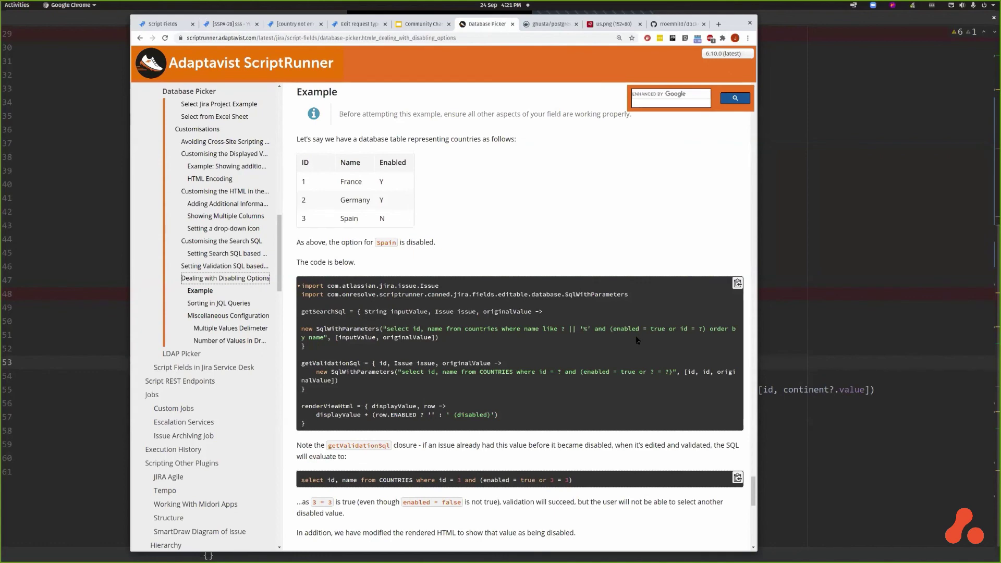
scroll(633, 344, "down", 3)
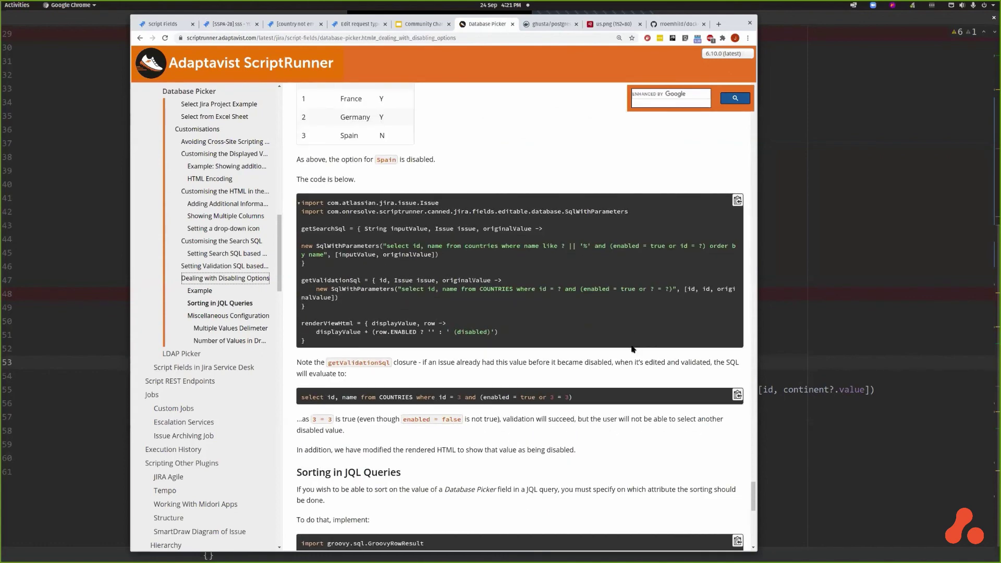